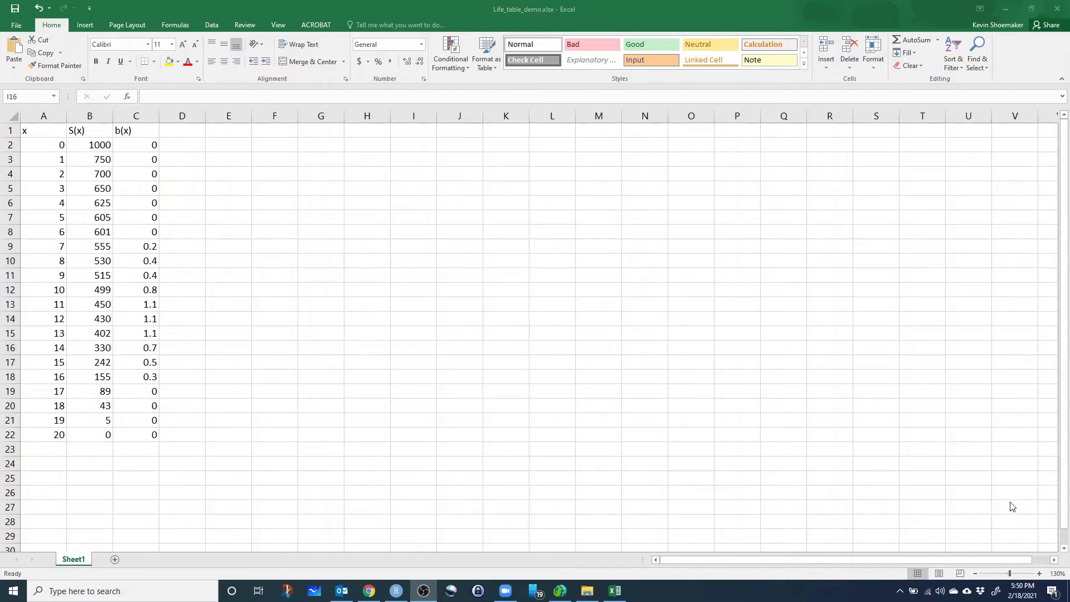
# Switch to Chrome and examine the Lab 3 title and the life table definitions on the Age-structured populations page.
pyautogui.click(369, 591)
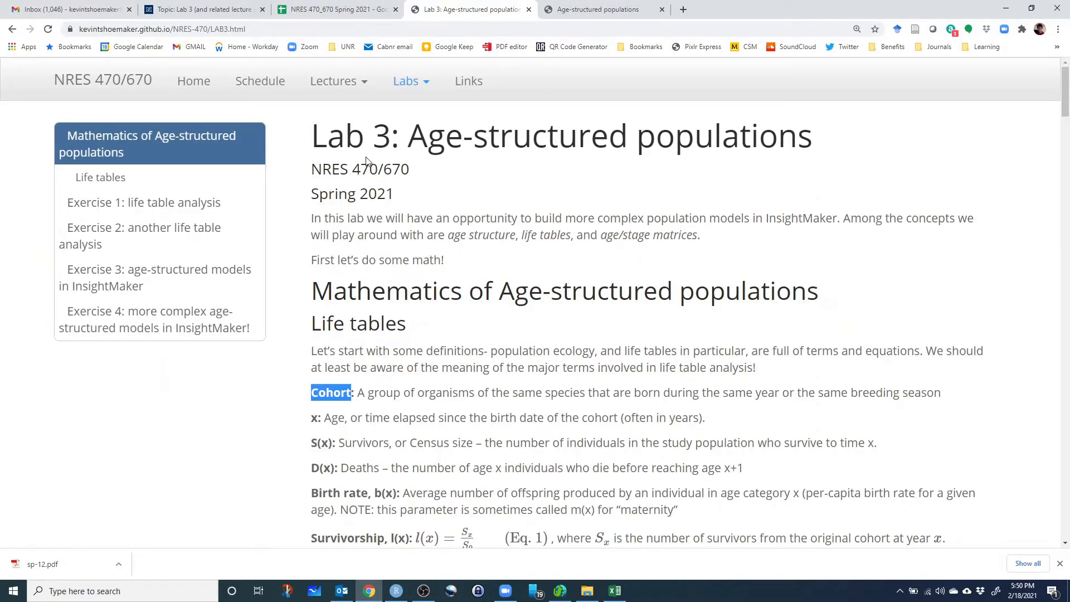
pyautogui.moveTo(412, 137); pyautogui.dragTo(656, 139)
pyautogui.moveTo(313, 140); pyautogui.dragTo(390, 139)
pyautogui.click(539, 231)
pyautogui.scroll(-3, 541, 232)
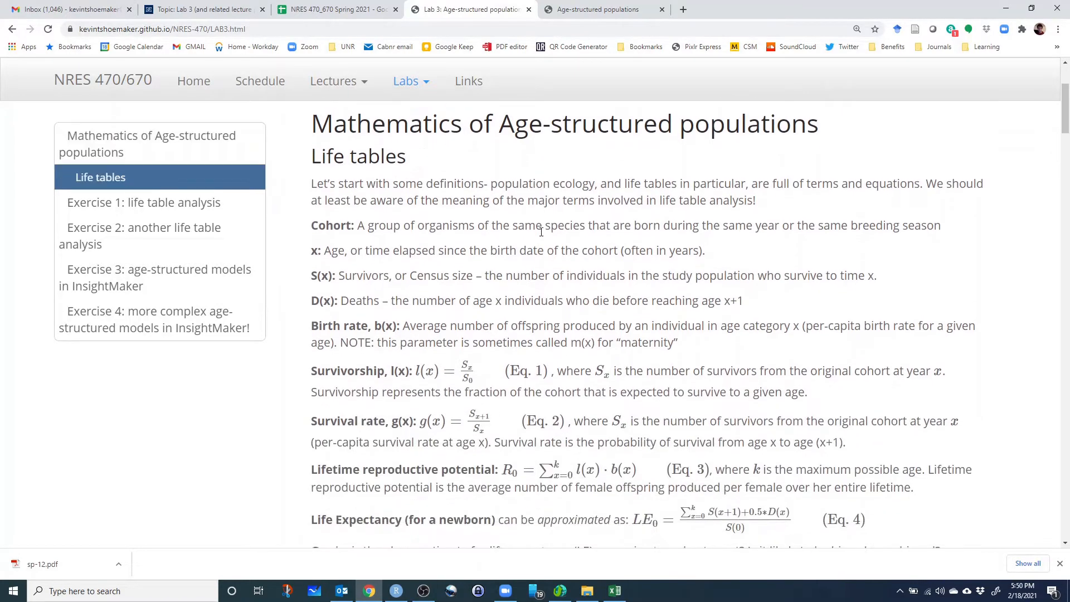
pyautogui.scroll(-1, 541, 232)
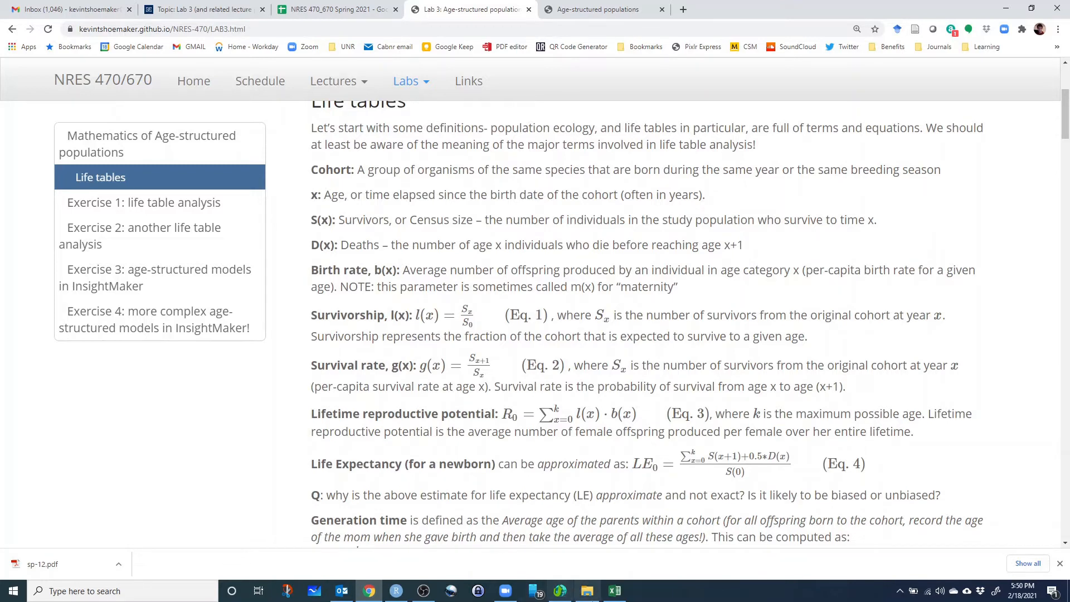
# Switch to Excel and examine the age column x from its header through the first and last ages.
pyautogui.click(615, 590)
pyautogui.click(40, 134)
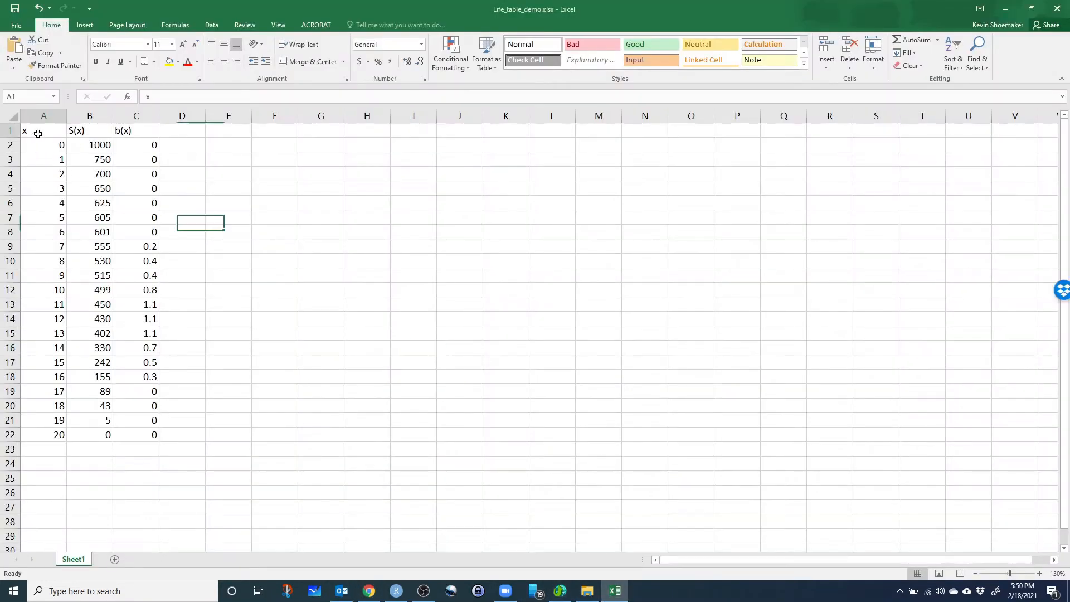
pyautogui.click(44, 434)
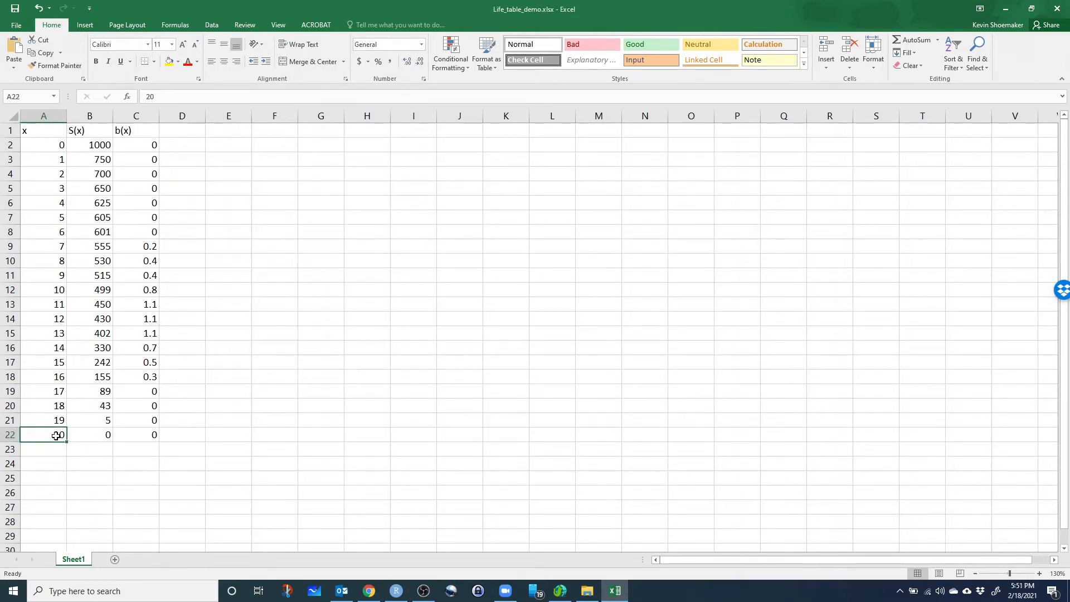
pyautogui.click(49, 445)
pyautogui.click(50, 435)
pyautogui.click(49, 142)
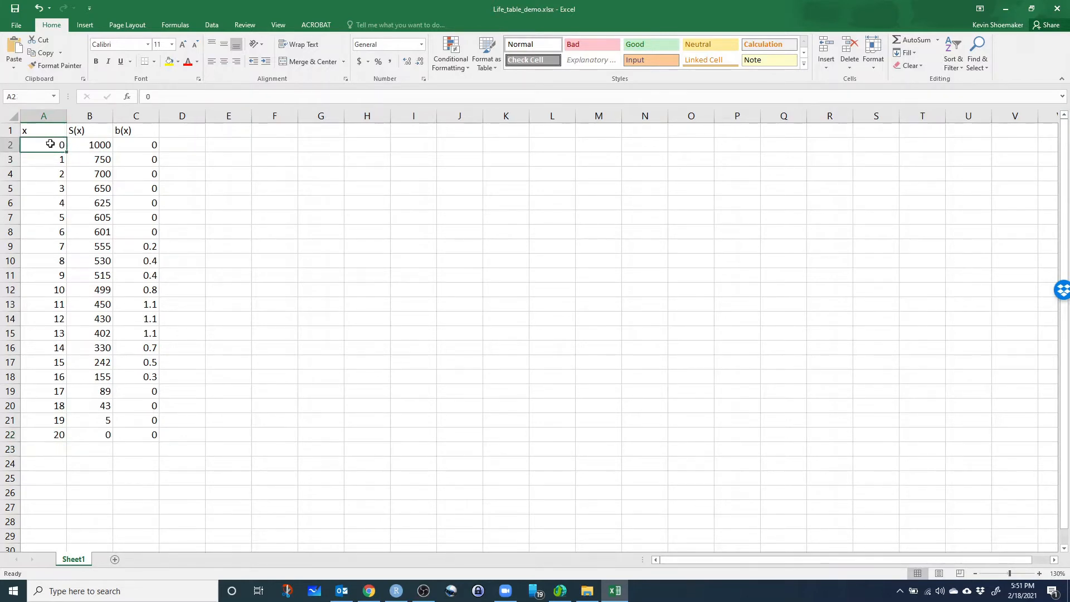
# Examine the survivors column S(x) against the ages, from the initial cohort size through the final age.
pyautogui.click(82, 132)
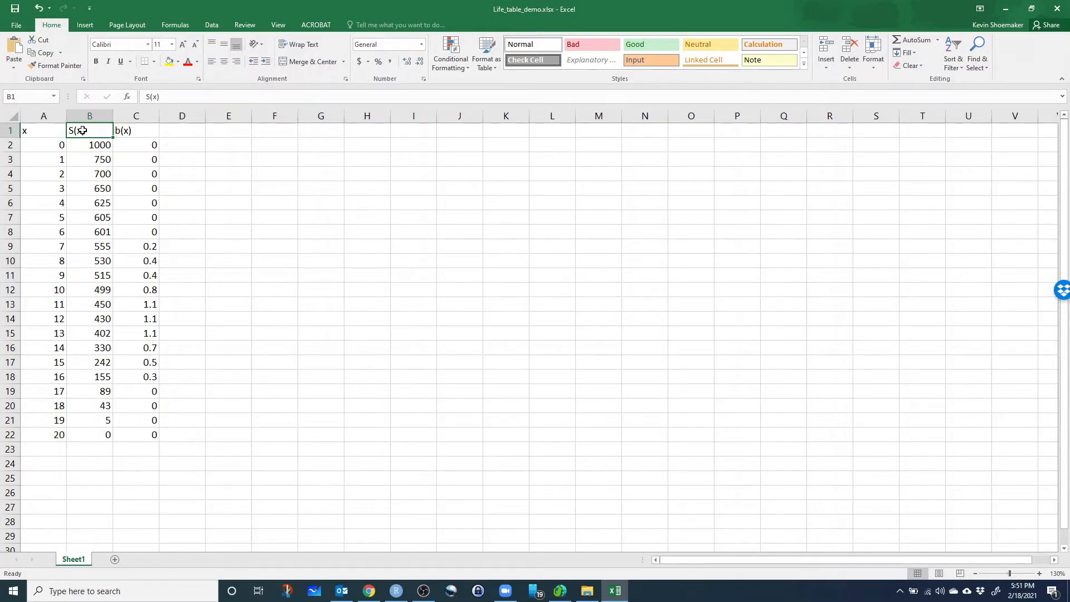
pyautogui.click(92, 145)
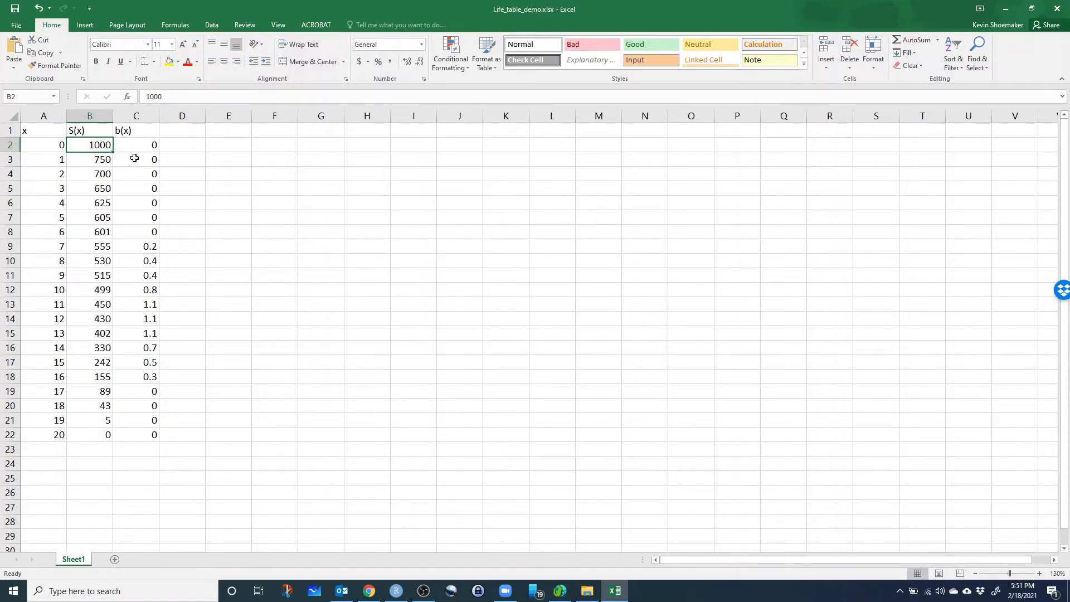
pyautogui.moveTo(90, 146); pyautogui.dragTo(80, 195)
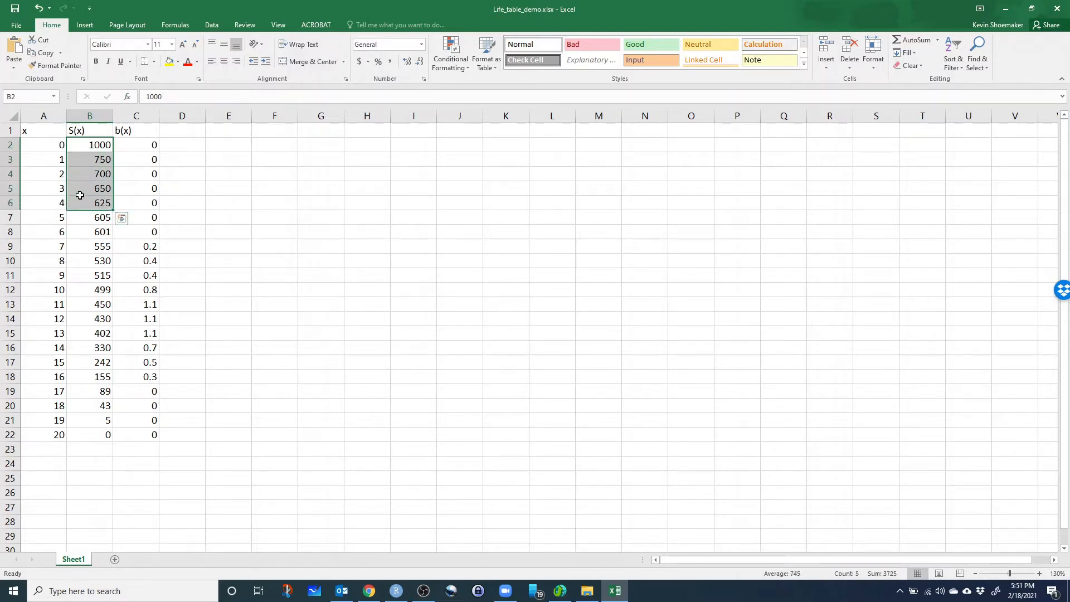
pyautogui.moveTo(53, 146); pyautogui.dragTo(55, 441)
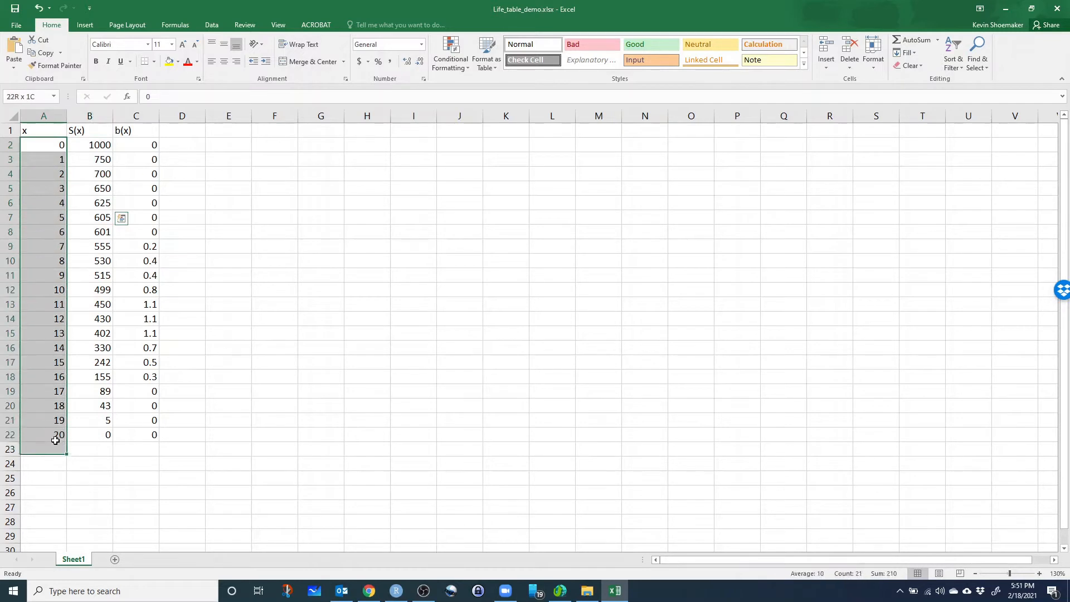
pyautogui.click(92, 145)
pyautogui.click(105, 159)
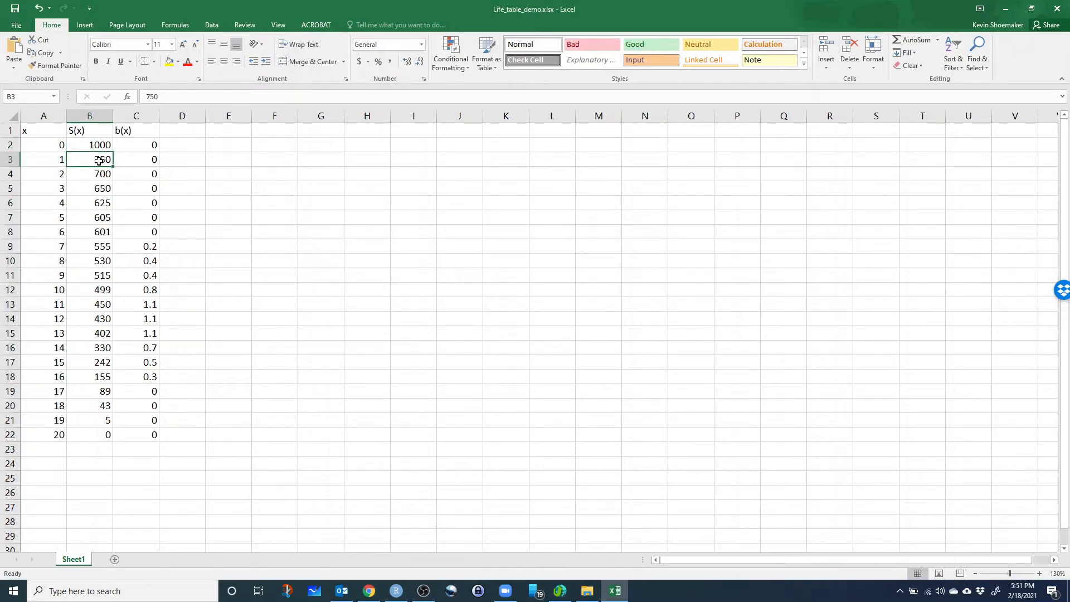
pyautogui.click(101, 176)
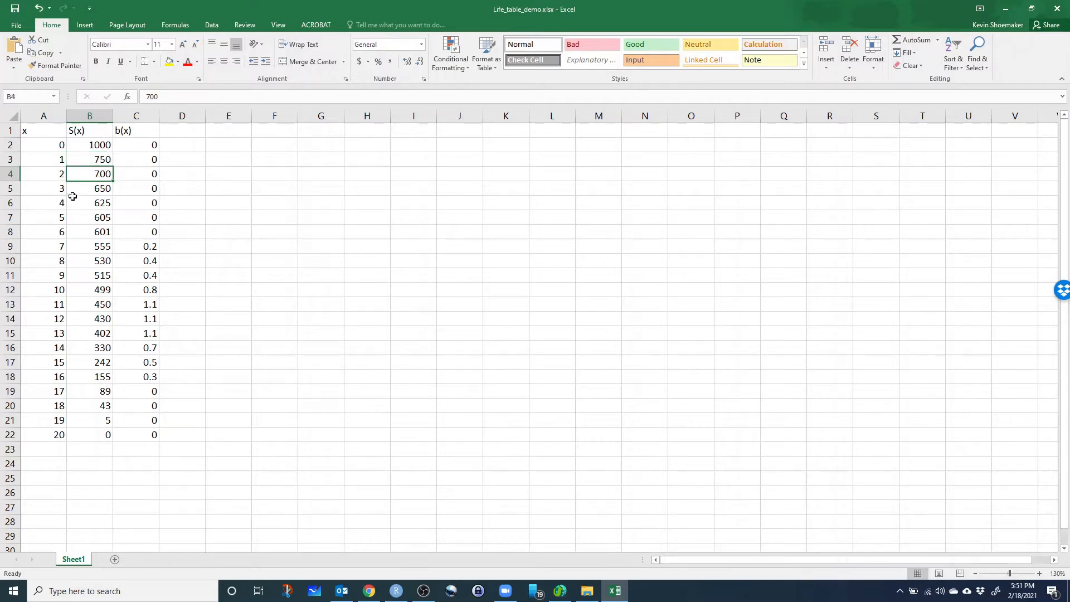
pyautogui.click(96, 191)
pyautogui.click(112, 436)
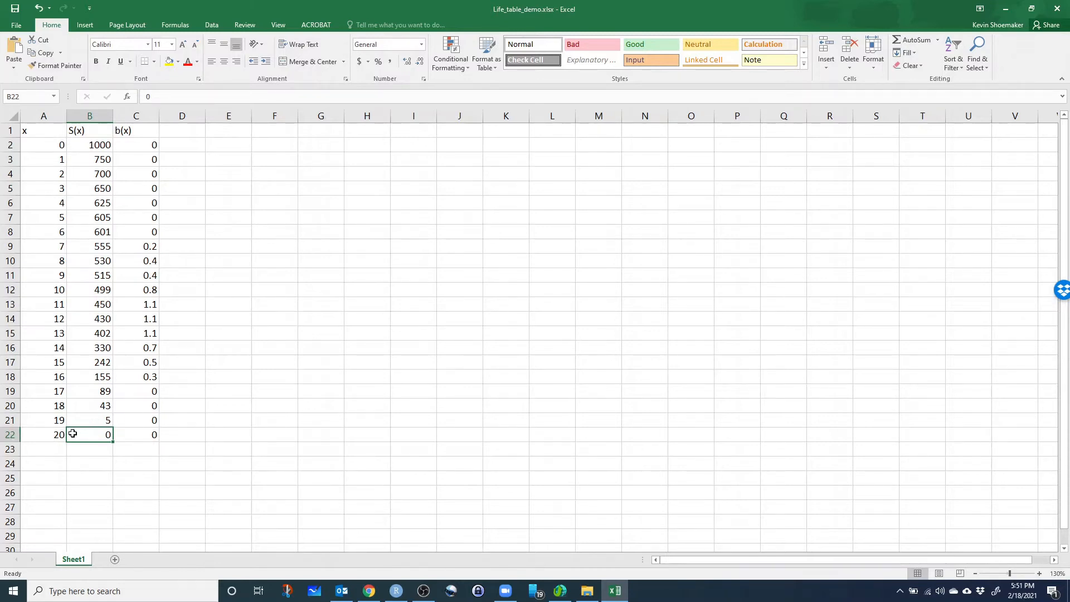
pyautogui.click(50, 434)
pyautogui.click(106, 438)
# Switch to Chrome and read the definitions of S(x), census size, and D(x), deaths at age x.
pyautogui.click(369, 591)
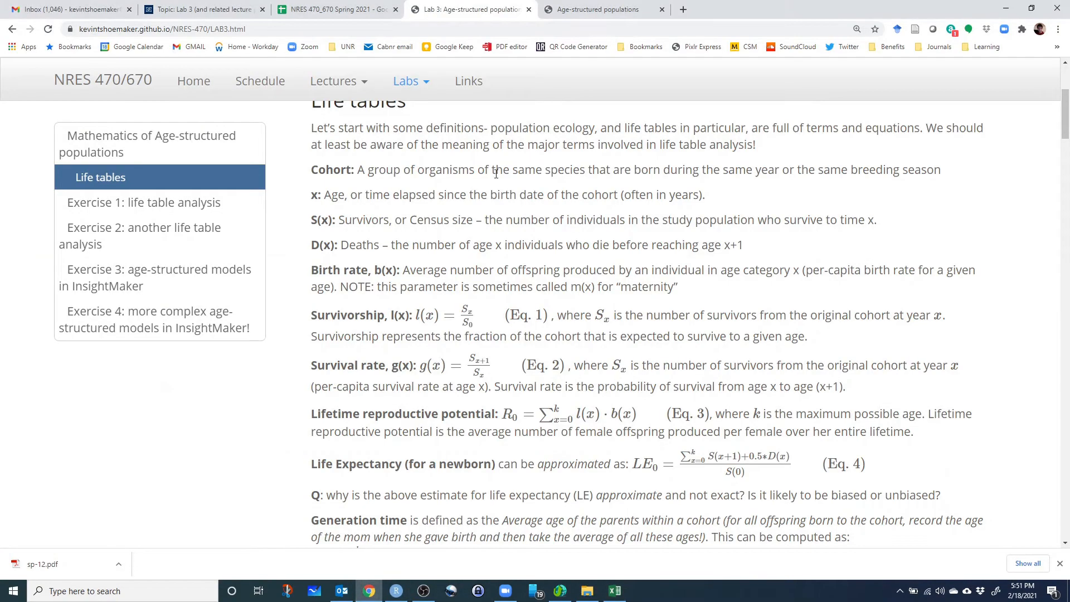
pyautogui.moveTo(315, 219); pyautogui.dragTo(338, 222)
pyautogui.moveTo(413, 218); pyautogui.dragTo(474, 224)
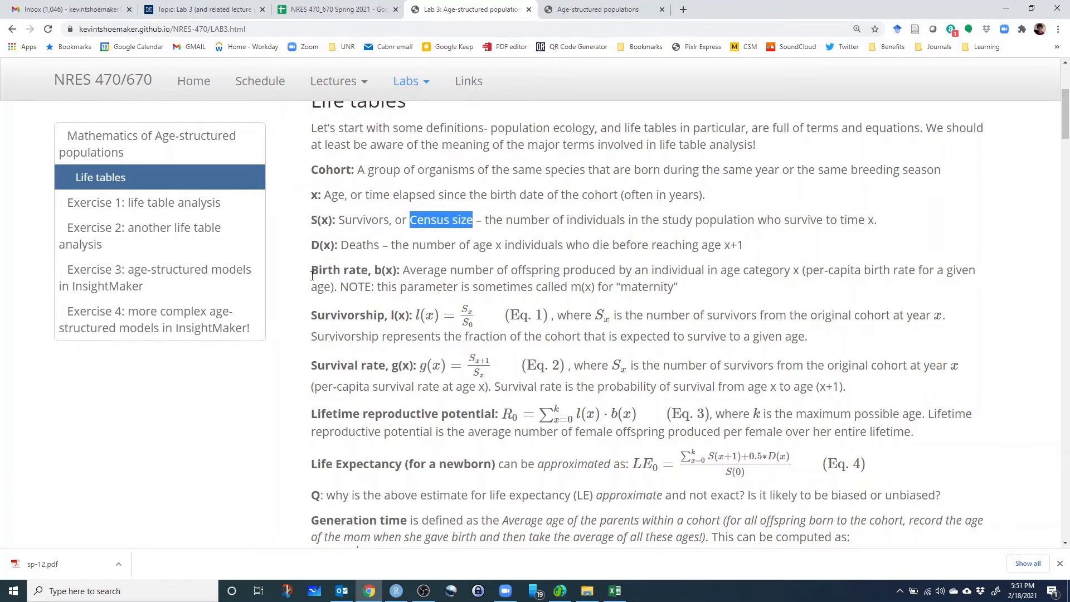
pyautogui.moveTo(310, 245); pyautogui.dragTo(335, 243)
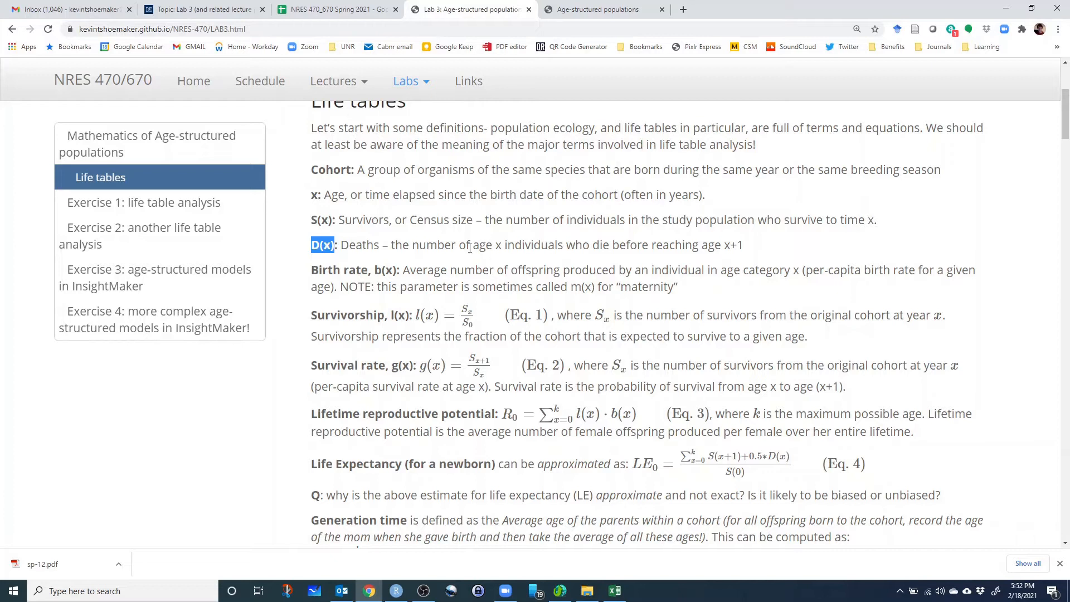
pyautogui.moveTo(470, 248); pyautogui.dragTo(501, 249)
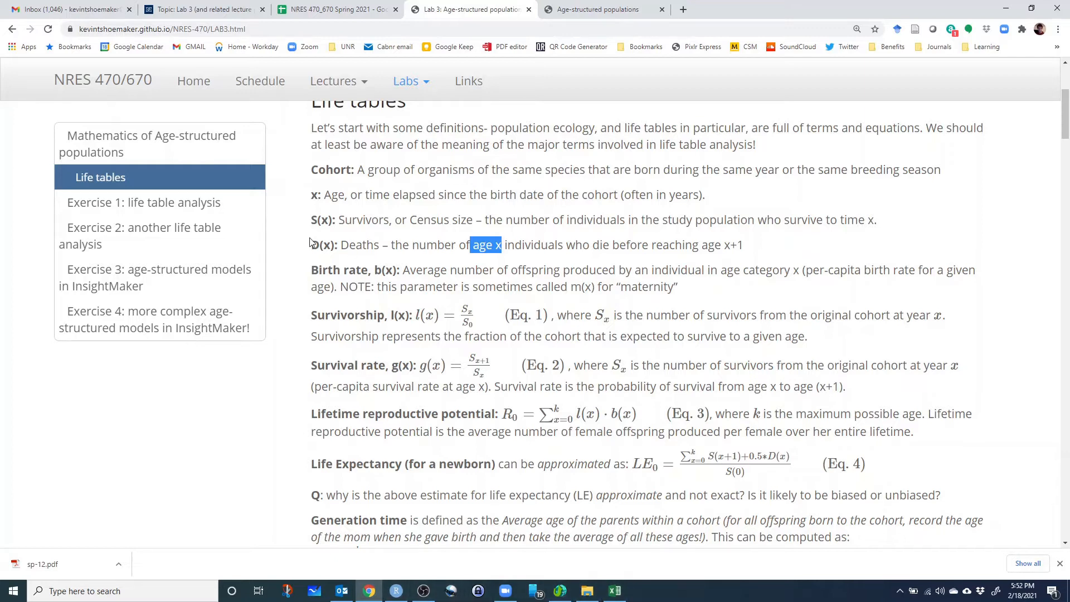
# Switch to Excel and add the header D(x) in cell D1, beside the b(x) column.
pyautogui.click(615, 591)
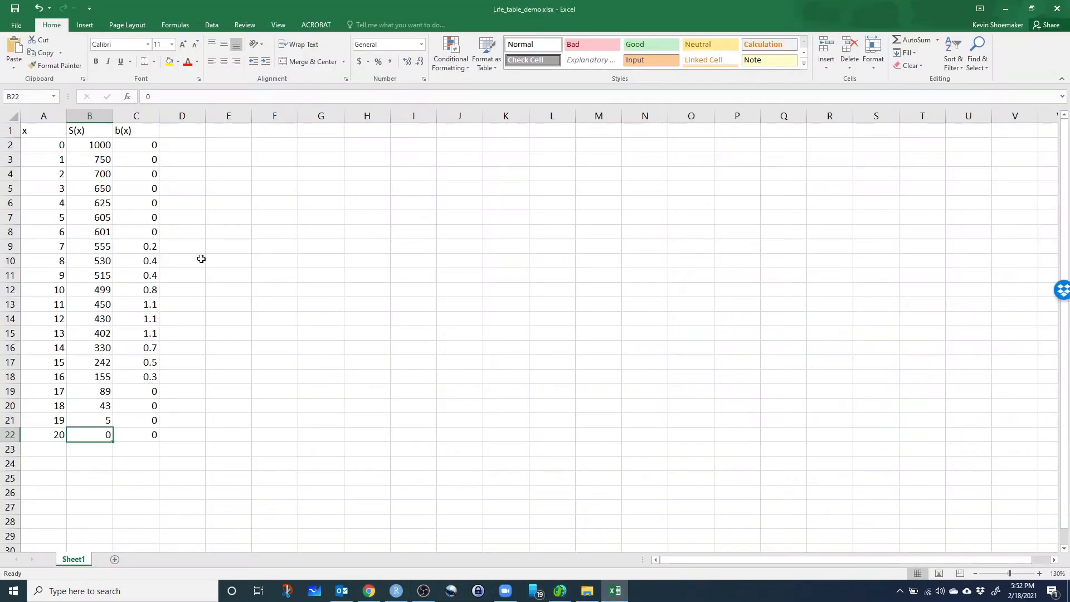
pyautogui.click(184, 134)
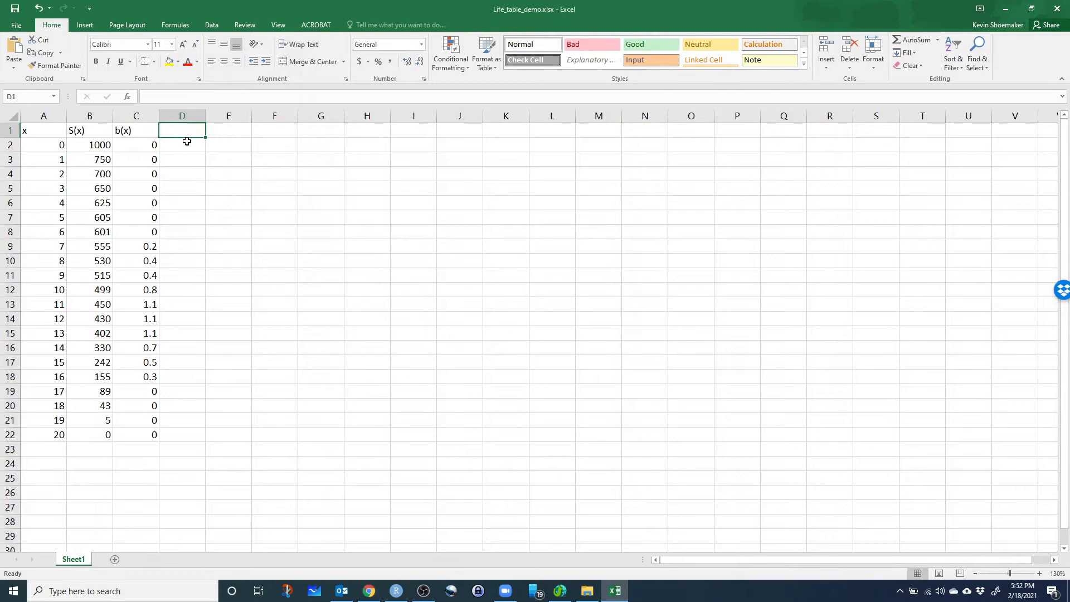
pyautogui.write('D(')
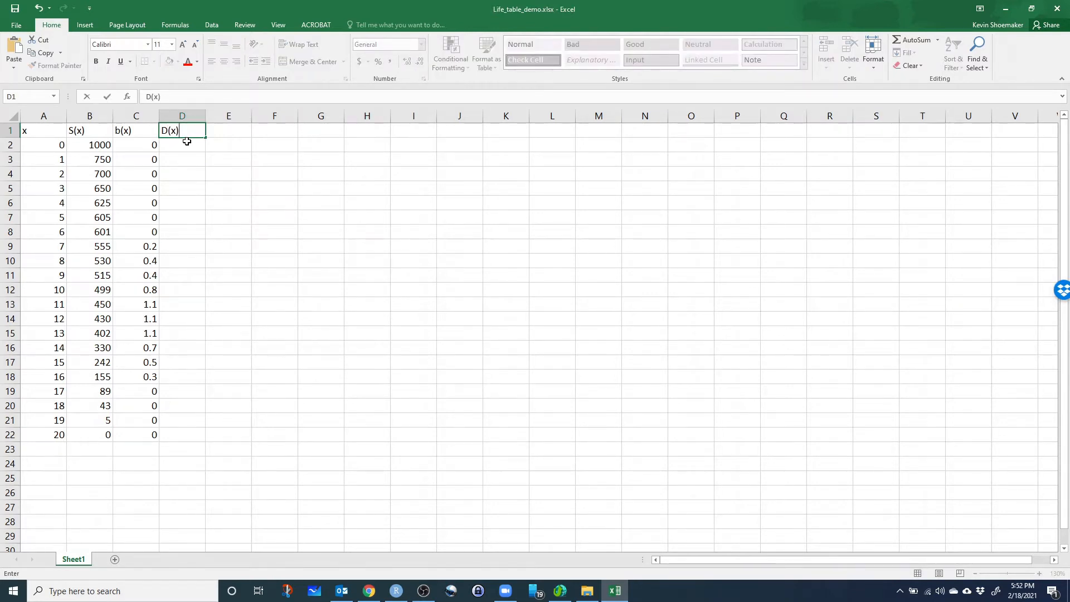
pyautogui.write('x)')
pyautogui.press('Return')
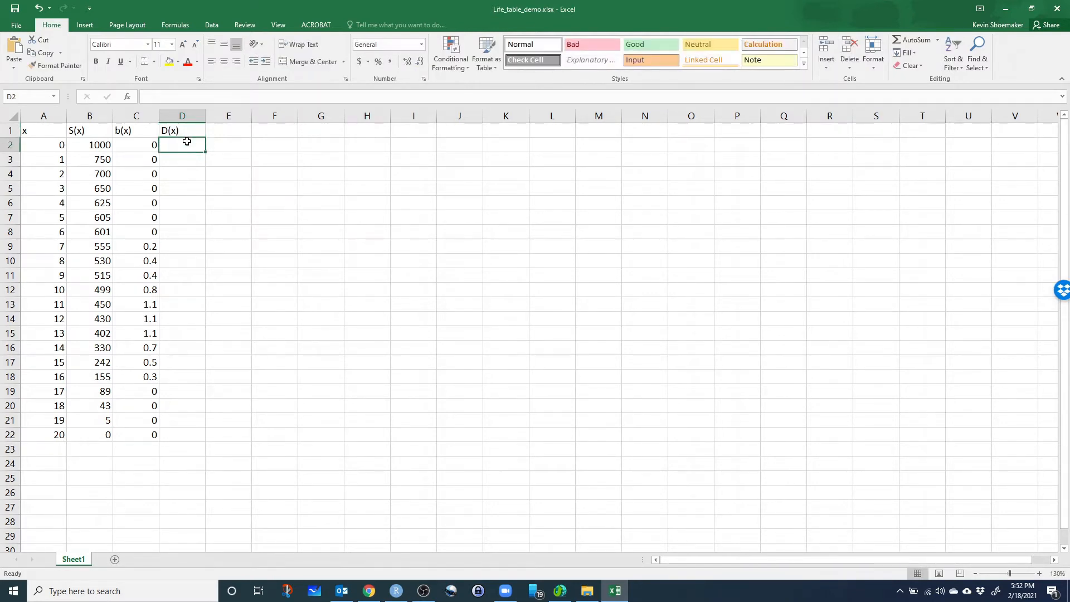
# Enter the formula =B2-B3 in D2 to calculate the deaths at age 0.
pyautogui.click(95, 161)
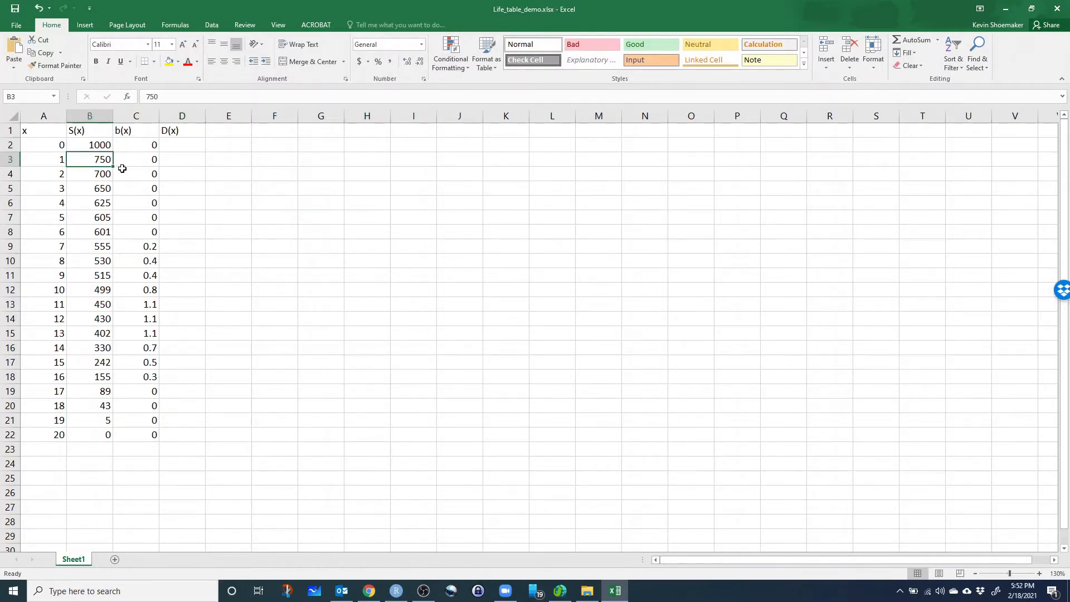
pyautogui.click(186, 150)
pyautogui.write('=')
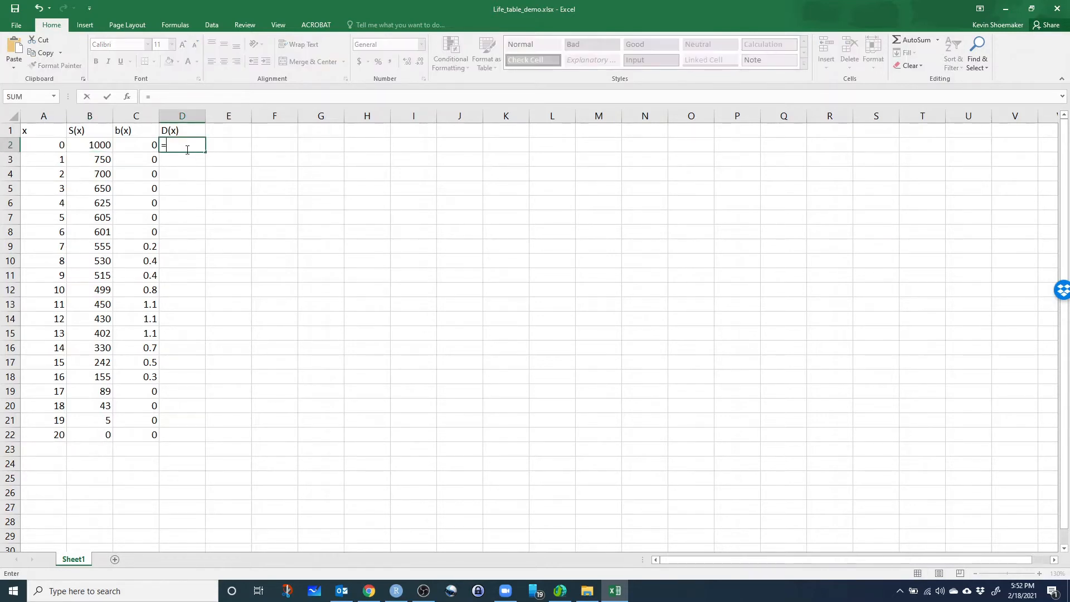
pyautogui.click(100, 150)
pyautogui.write('-')
pyautogui.click(106, 160)
pyautogui.press('Return')
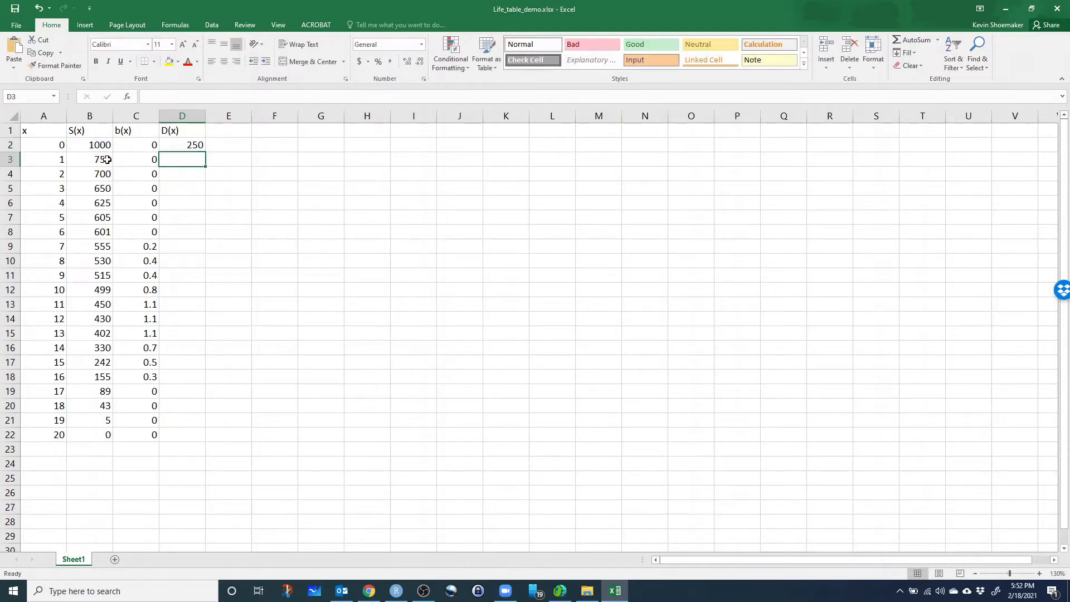
# Fill the deaths formula from D2 down through D22 to cover all ages.
pyautogui.click(181, 145)
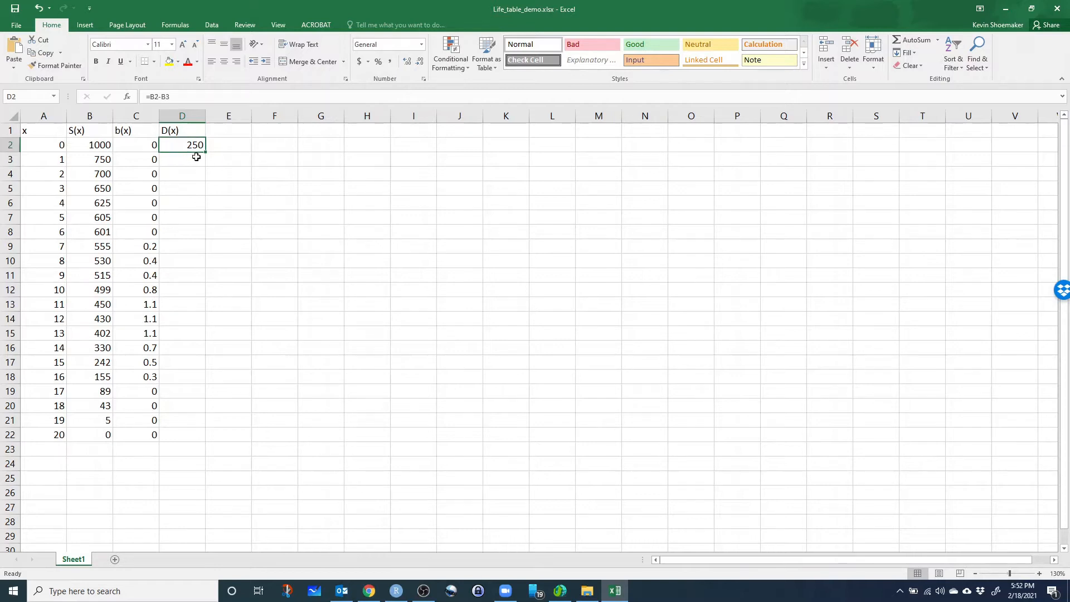
pyautogui.moveTo(205, 154); pyautogui.dragTo(204, 165)
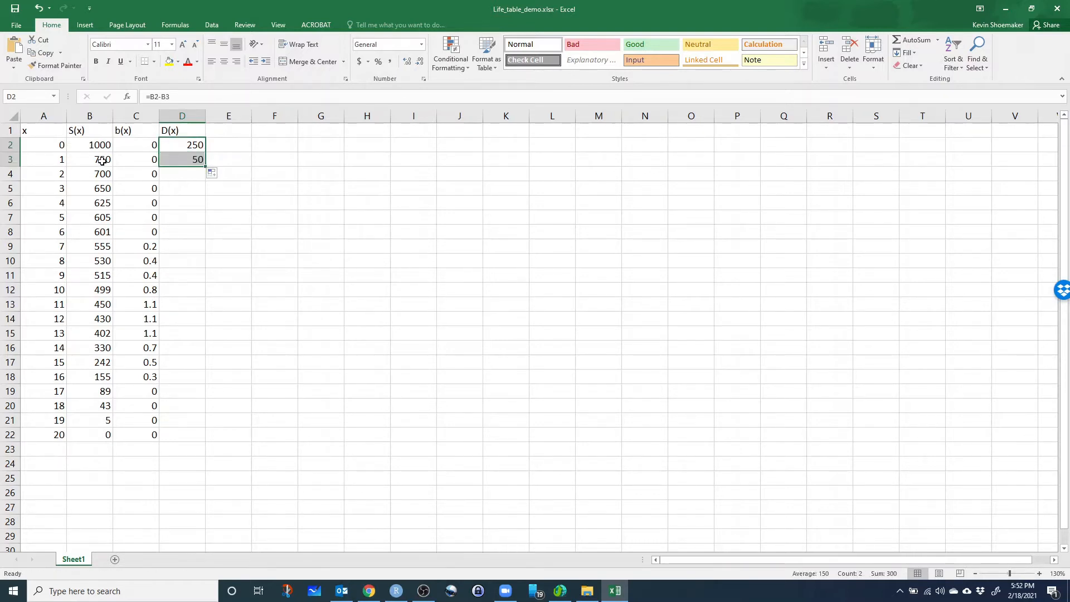
pyautogui.moveTo(205, 166); pyautogui.dragTo(208, 442)
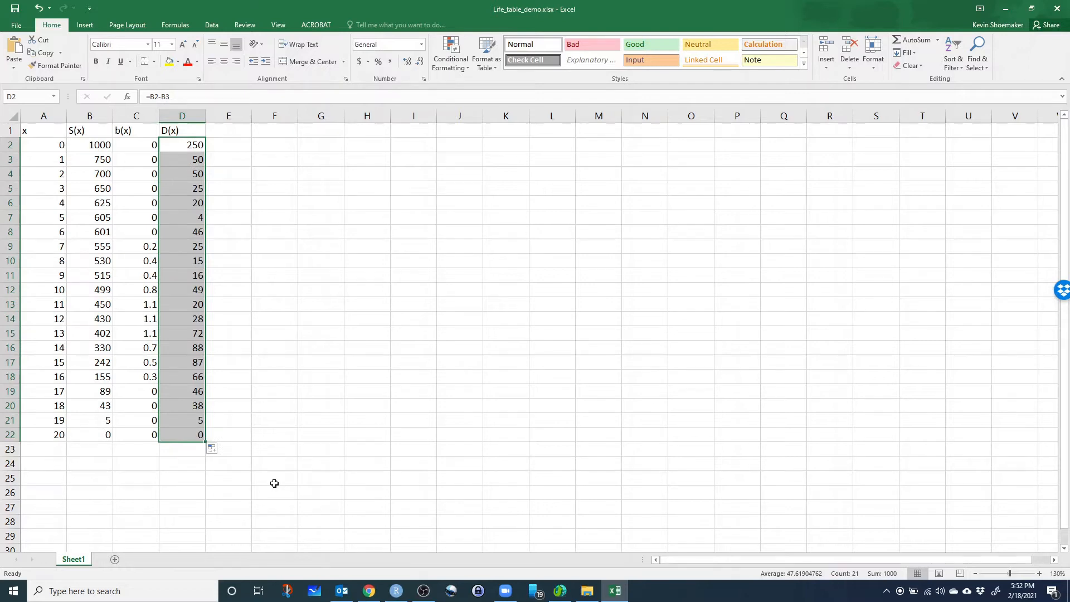
pyautogui.click(217, 503)
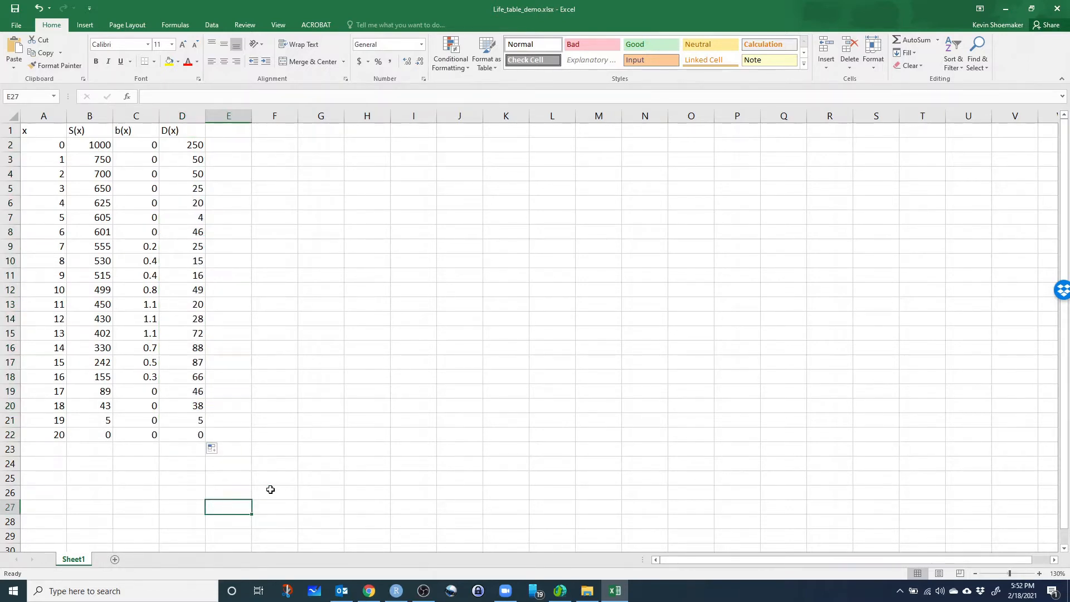
# Examine the D(x) results for the youngest ages and for ages 14 to 18.
pyautogui.click(189, 146)
pyautogui.click(180, 162)
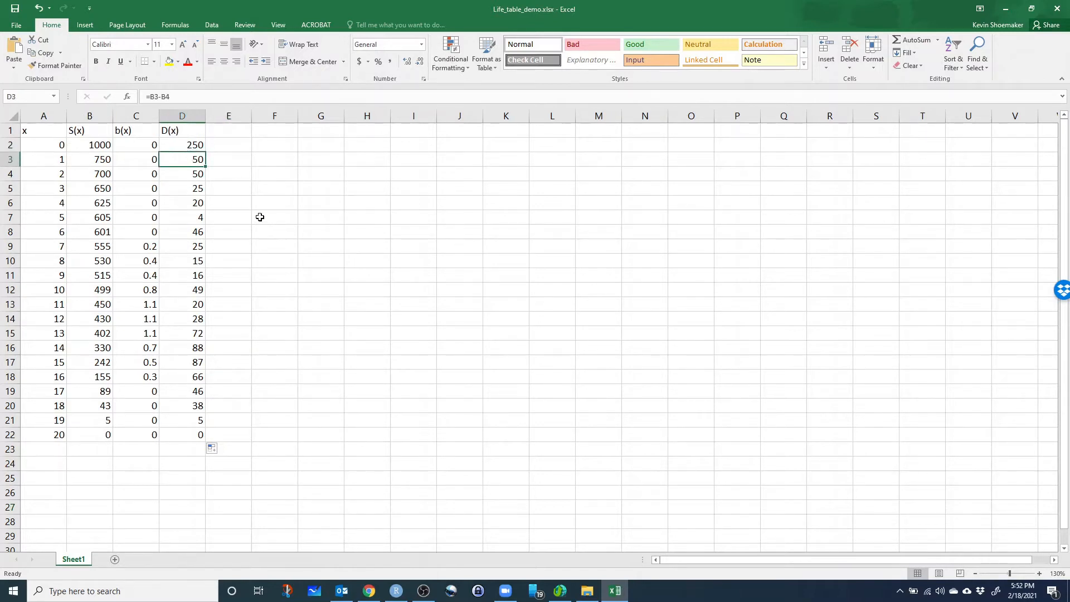
pyautogui.click(192, 174)
pyautogui.click(195, 189)
pyautogui.scroll(-1, 196, 245)
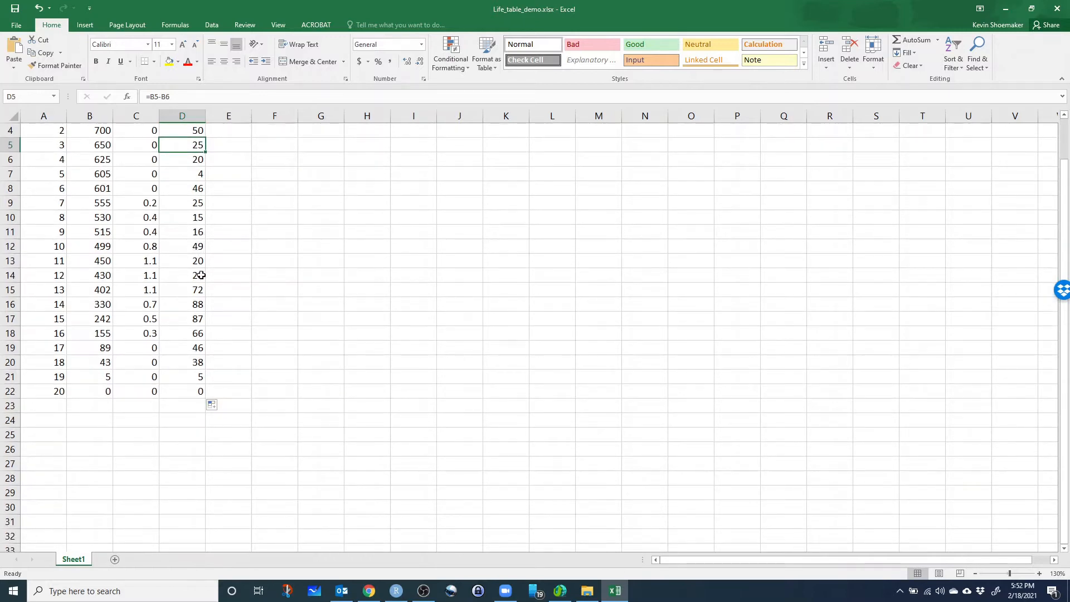
pyautogui.moveTo(196, 304); pyautogui.dragTo(197, 365)
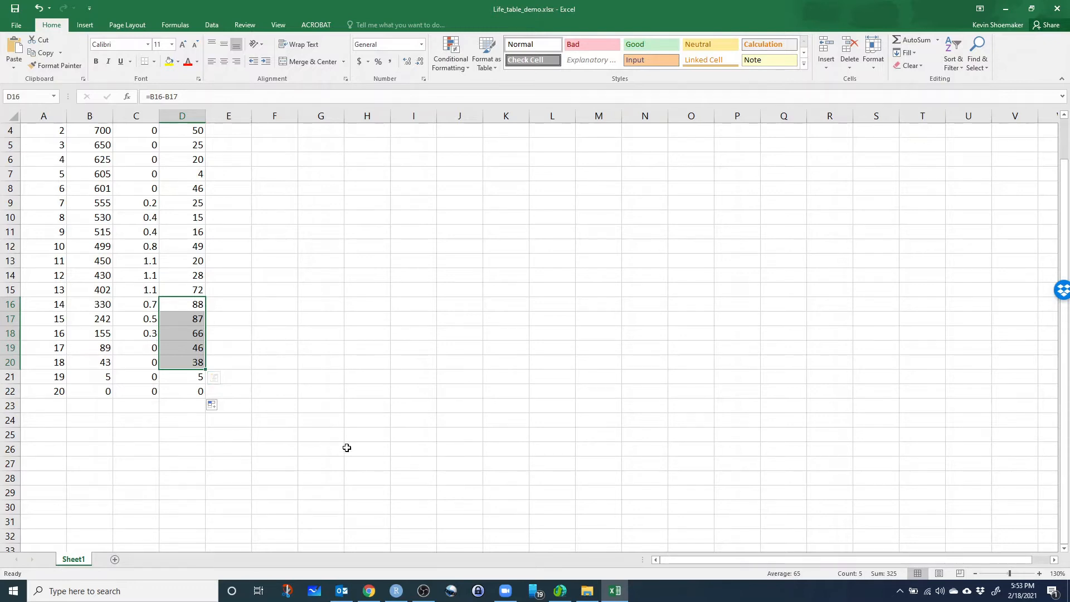
# Switch to Chrome and read the birth rate b(x) definition on the Lab 3 page.
pyautogui.click(367, 592)
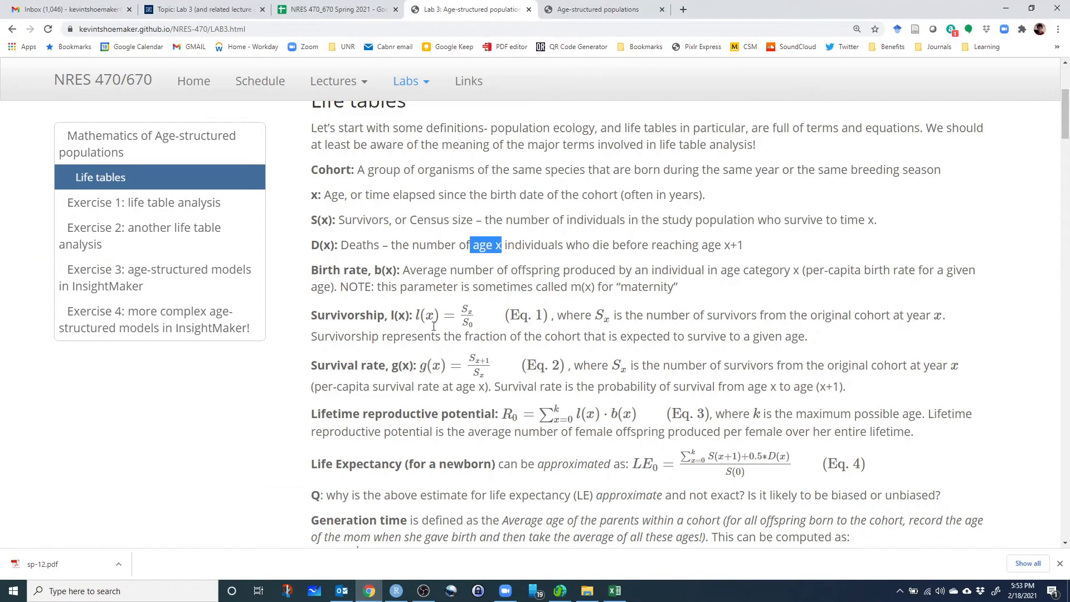
pyautogui.moveTo(312, 245); pyautogui.dragTo(395, 272)
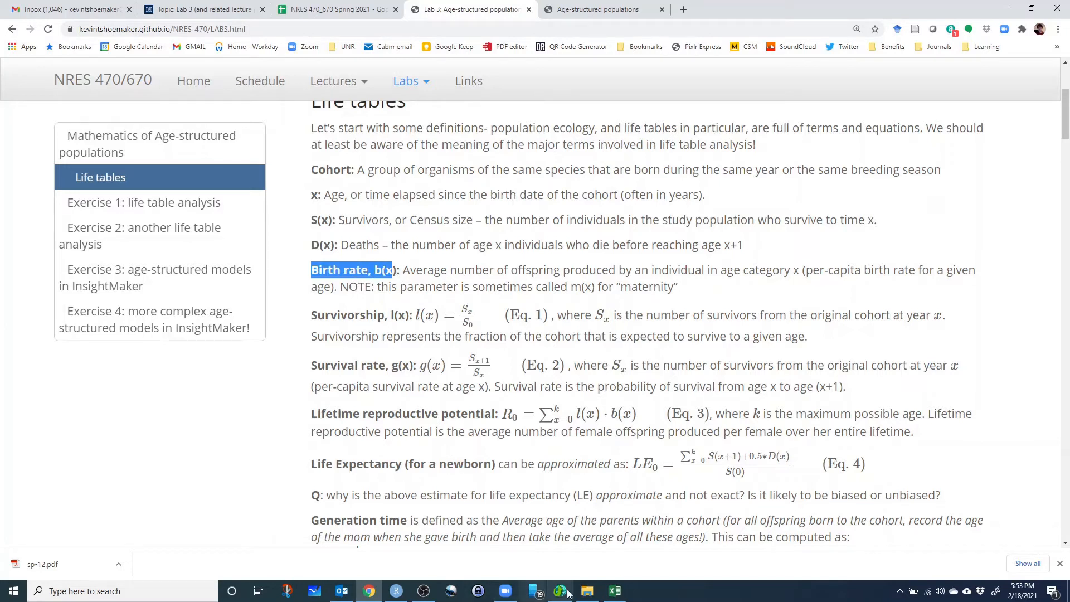
# Switch to Excel and examine the b(x) birth rates from age 0 up to age 7.
pyautogui.click(615, 591)
pyautogui.scroll(1, 158, 207)
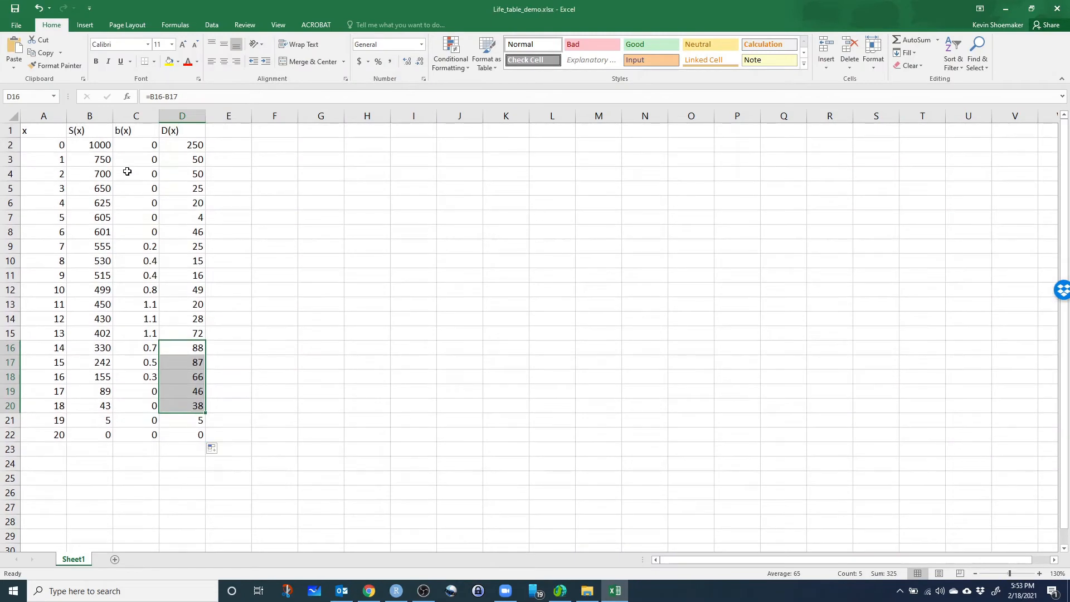
pyautogui.click(121, 134)
pyautogui.click(141, 148)
pyautogui.press('Down')
pyautogui.press('Down')
pyautogui.press('Down')
pyautogui.press('Down')
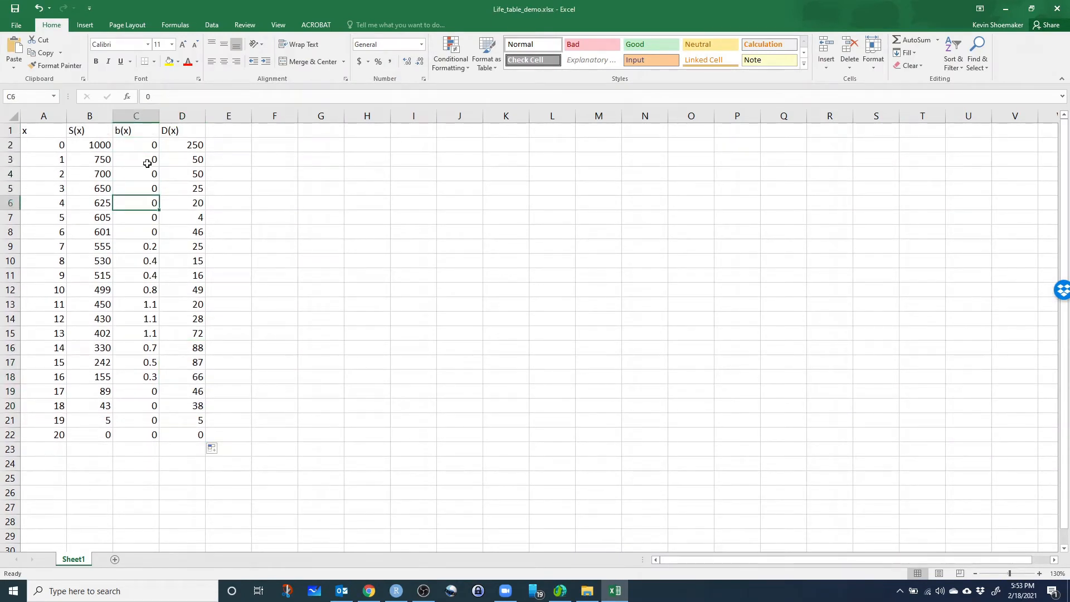
pyautogui.press('Down')
pyautogui.press('Down')
pyautogui.press('Down')
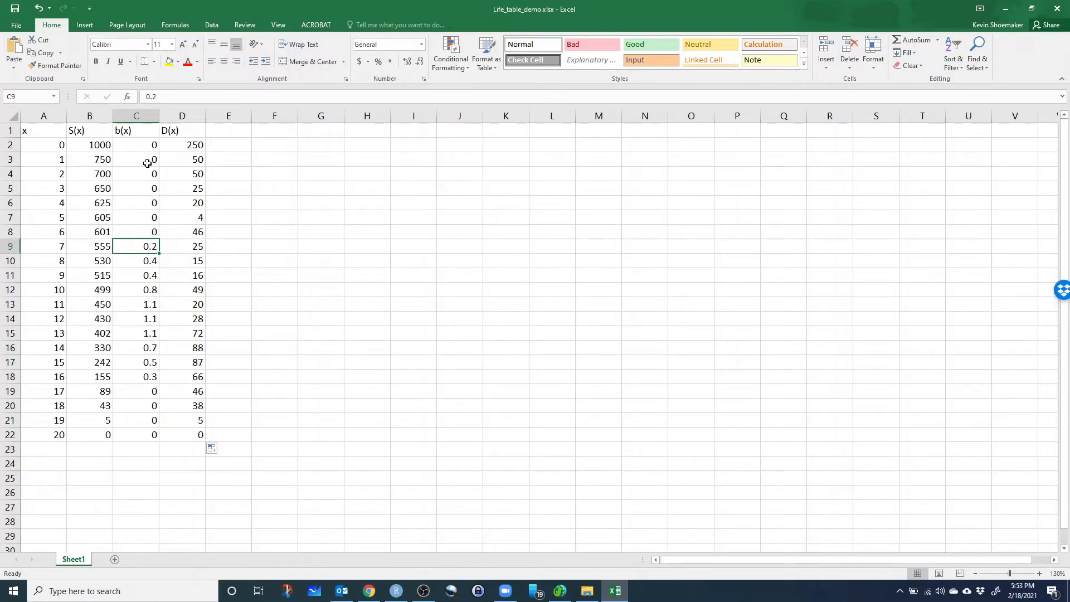
pyautogui.press('Left')
pyautogui.press('Left')
pyautogui.press('Right')
pyautogui.press('Right')
# Examine the b(x) birth rates for ages 8 through 20.
pyautogui.press('Down')
pyautogui.press('Down')
pyautogui.press('Down')
pyautogui.press('Down')
pyautogui.press('Down')
pyautogui.press('Down')
pyautogui.press('Up')
pyautogui.press('Up')
pyautogui.press('Down')
pyautogui.press('Down')
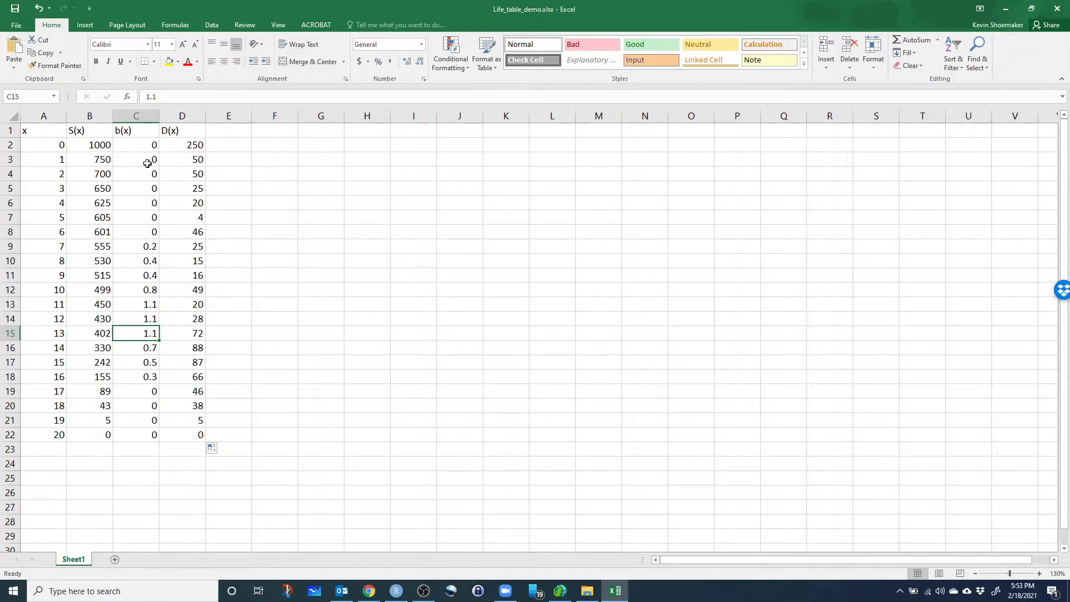
pyautogui.press('Up')
pyautogui.press('Up')
pyautogui.press('Down')
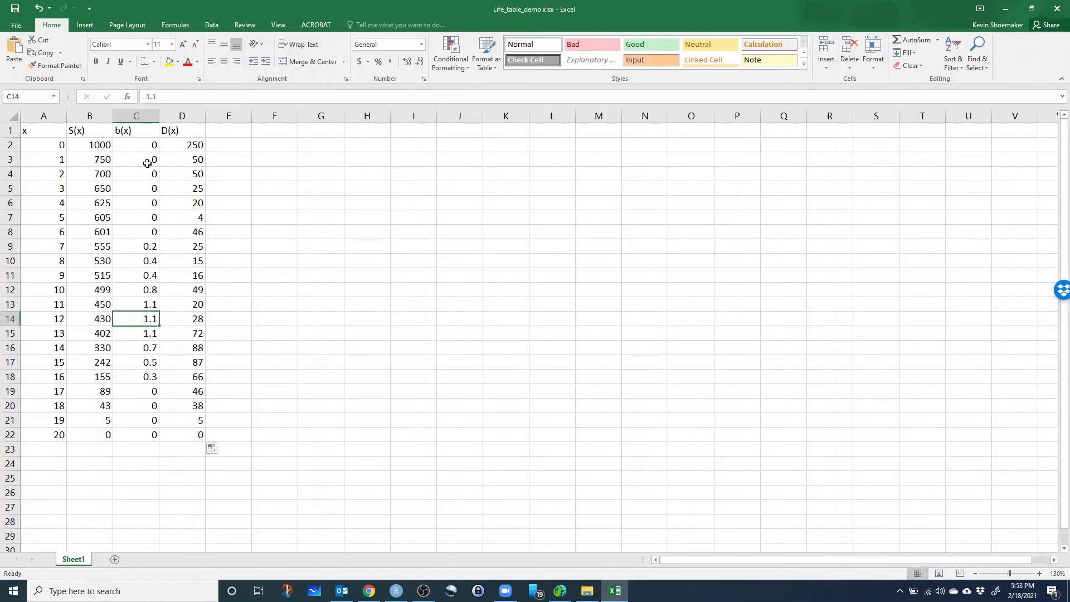
pyautogui.press('Down')
pyautogui.press('Down')
pyautogui.press('Down')
pyautogui.press('Down')
pyautogui.press('Down')
pyautogui.press('Down')
pyautogui.press('Down')
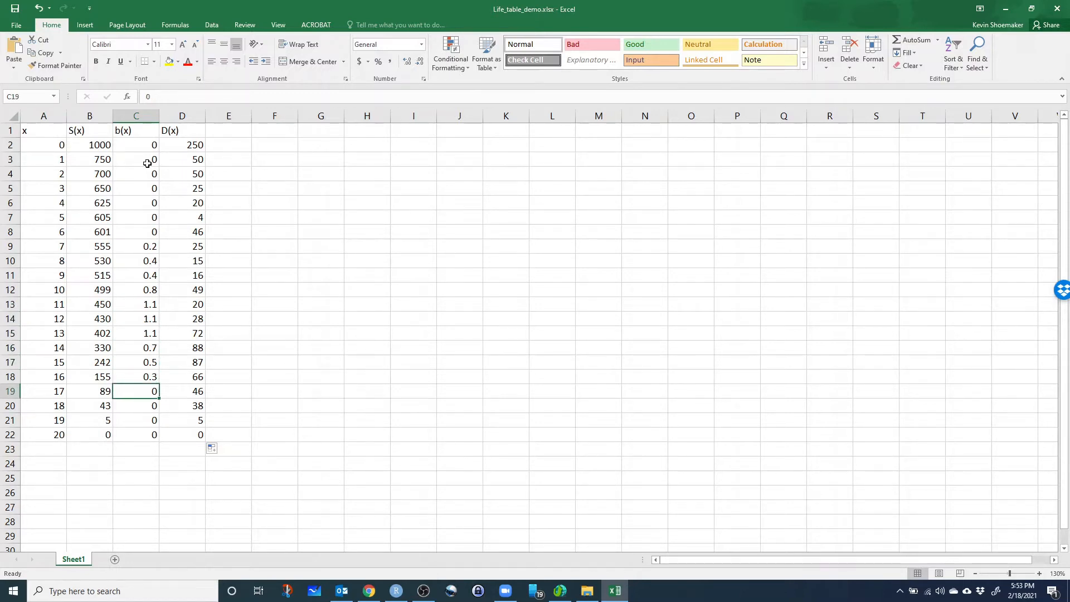
pyautogui.press('Down')
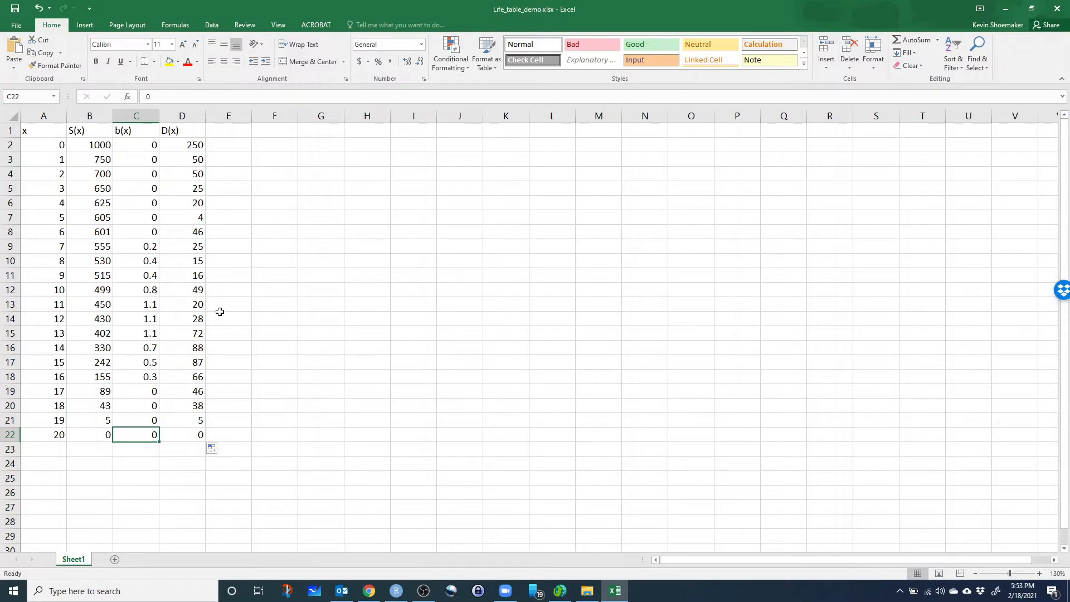
# Switch to Chrome and read the survivorship l(x) definition and the numerator and denominator of Eq. 1.
pyautogui.click(369, 592)
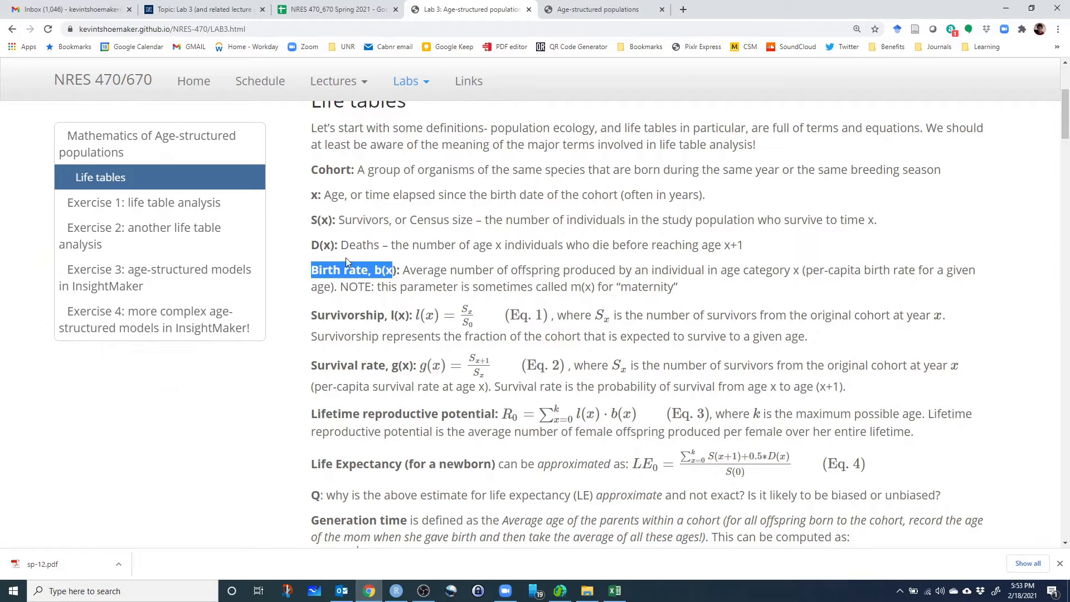
pyautogui.click(371, 315)
pyautogui.scroll(-1, 334, 252)
pyautogui.moveTo(316, 260); pyautogui.dragTo(410, 261)
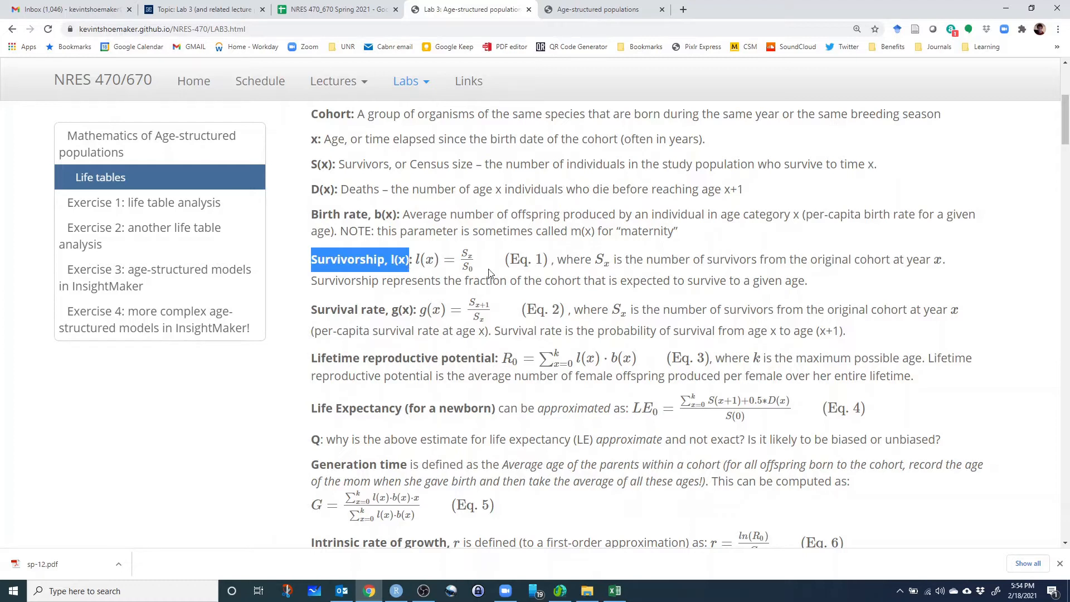
pyautogui.moveTo(462, 260); pyautogui.dragTo(468, 254)
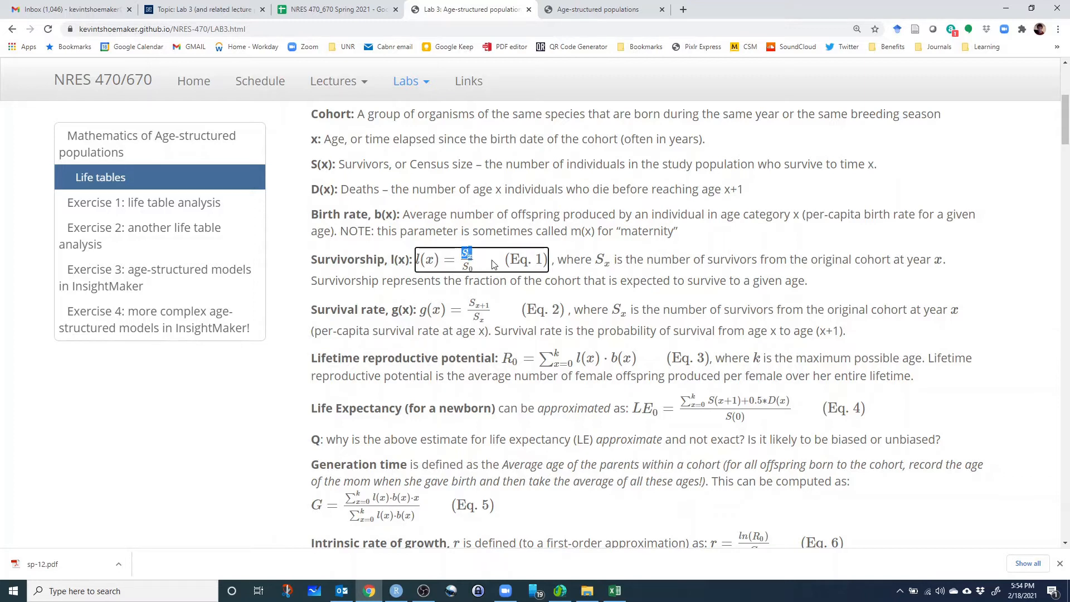
pyautogui.click(467, 266)
# Switch to Excel and add the header l(x) in cell E1, beside the D(x) column.
pyautogui.click(615, 590)
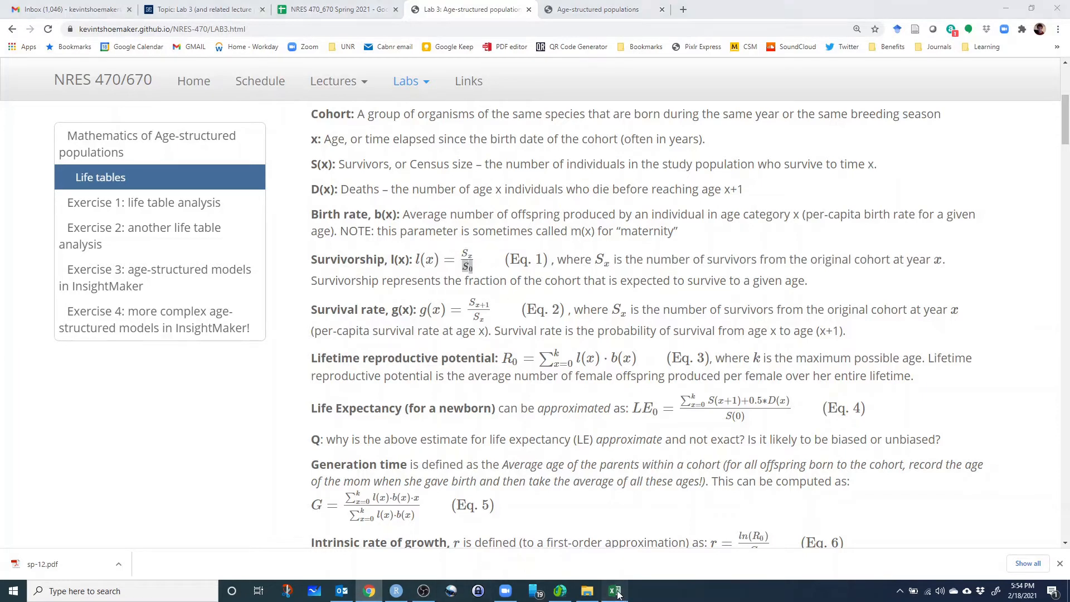
pyautogui.click(222, 135)
pyautogui.write('l(x_')
pyautogui.press('Return')
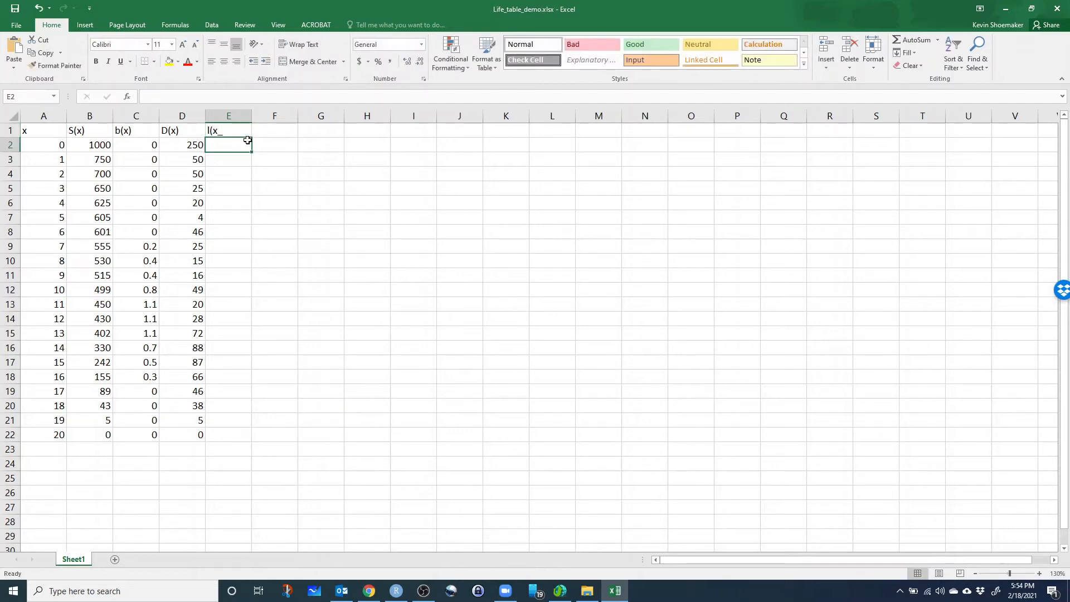
pyautogui.press('Up')
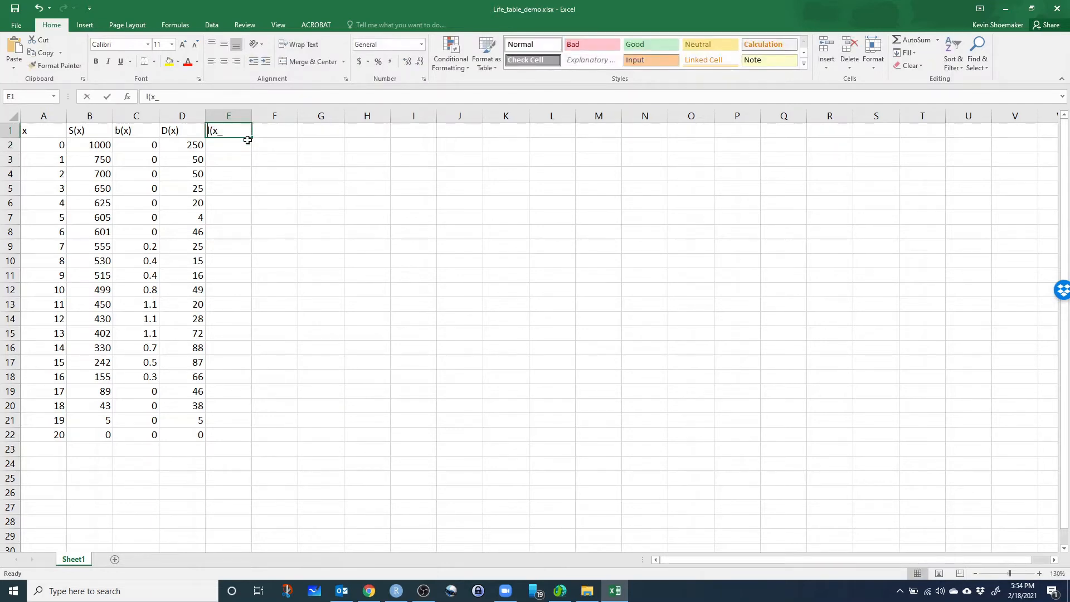
pyautogui.write('l(x')
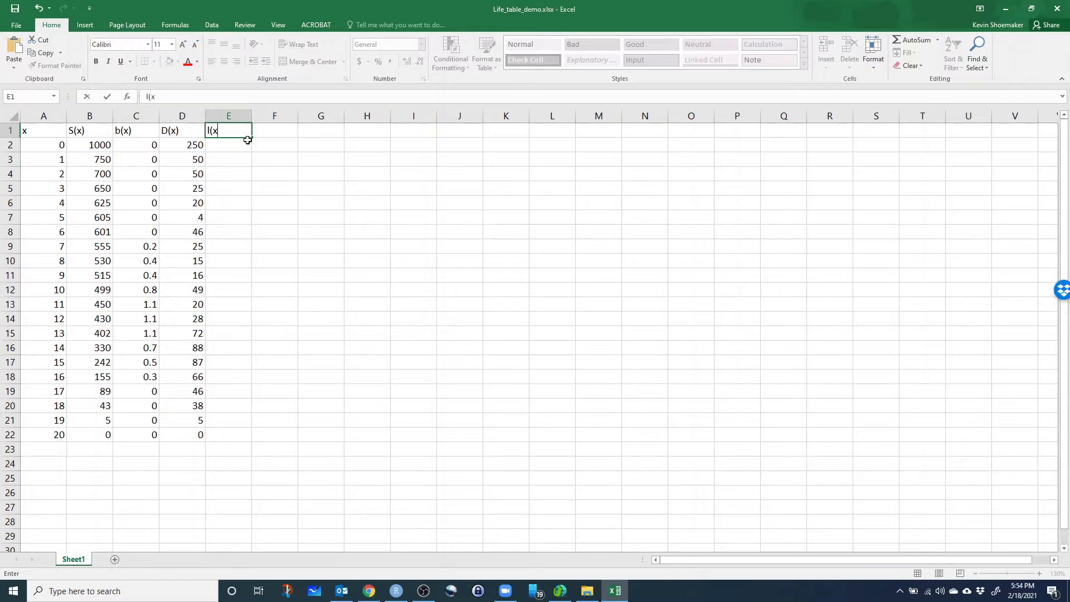
pyautogui.write(')')
pyautogui.press('Return')
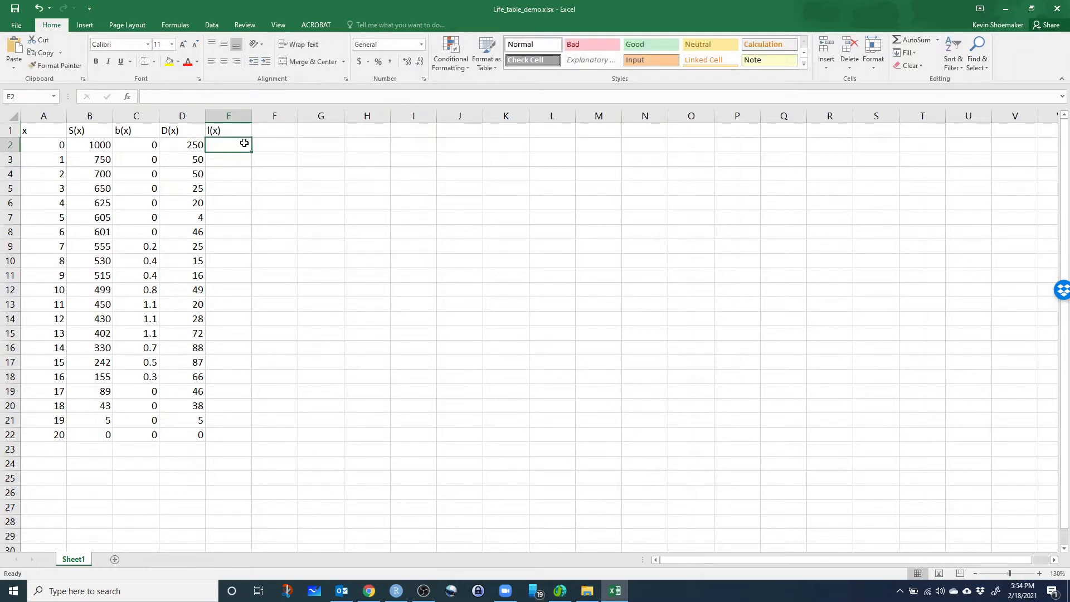
# Enter 1 in E2 as the survivorship at age 0.
pyautogui.write('1')
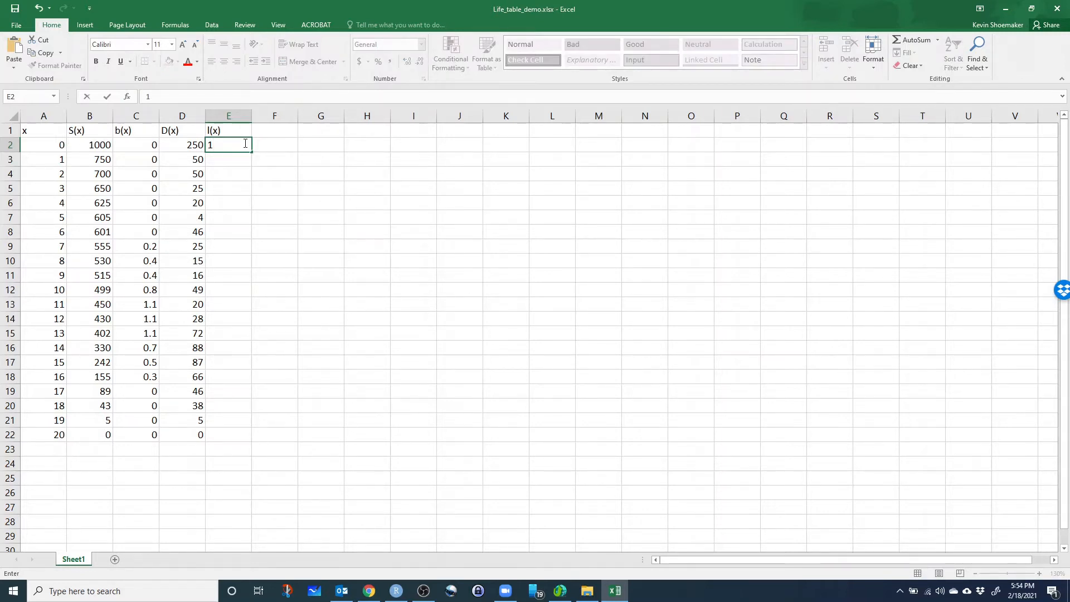
pyautogui.click(44, 144)
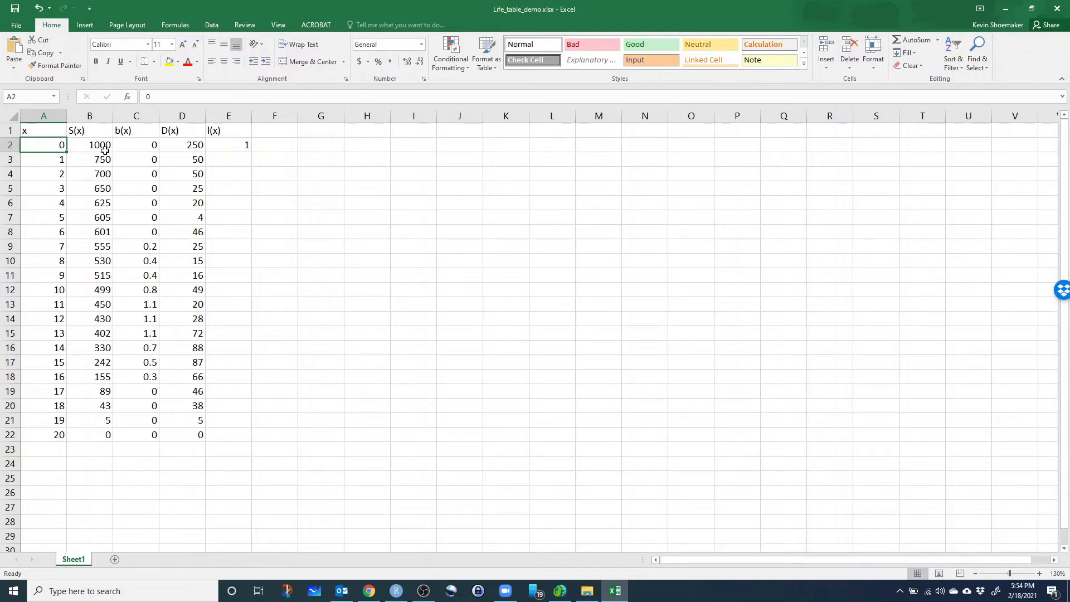
pyautogui.click(229, 143)
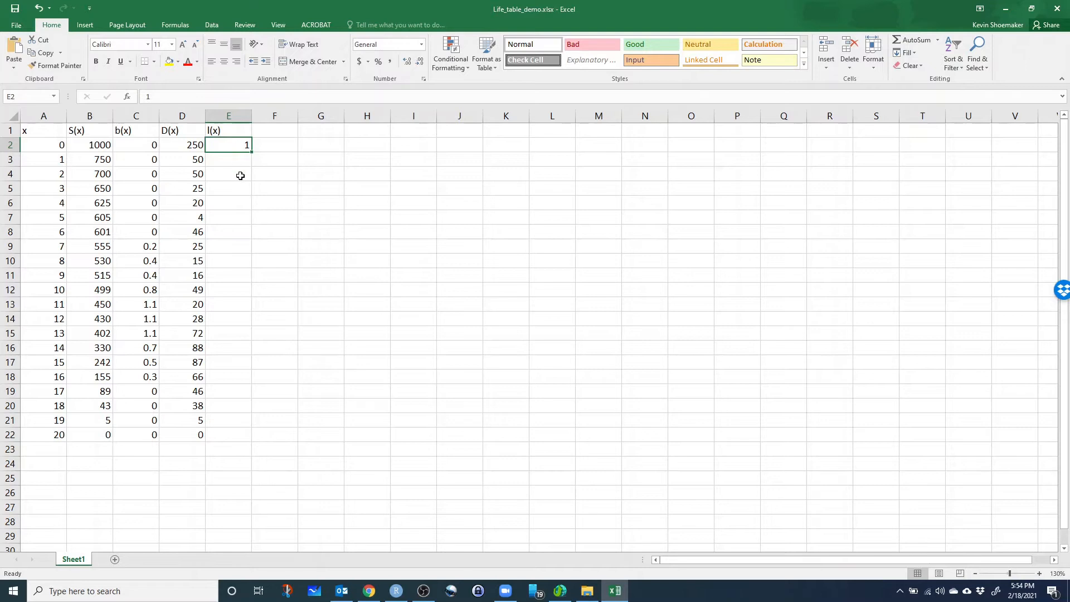
# Enter the formula =B3/B2 in E3 to calculate the survivorship at age 1.
pyautogui.click(247, 157)
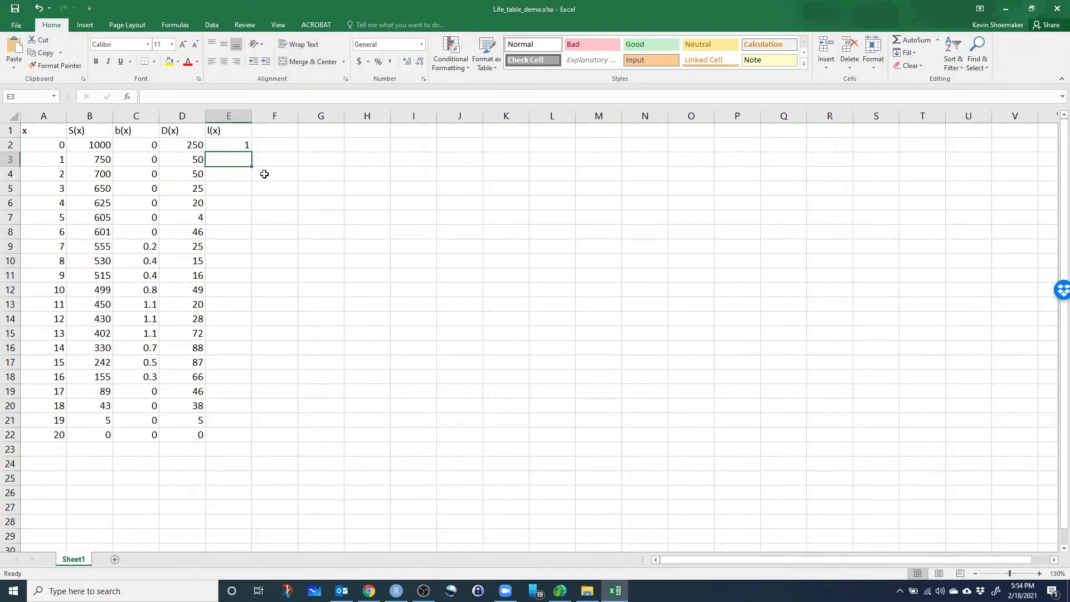
pyautogui.click(36, 161)
pyautogui.click(244, 164)
pyautogui.write('=')
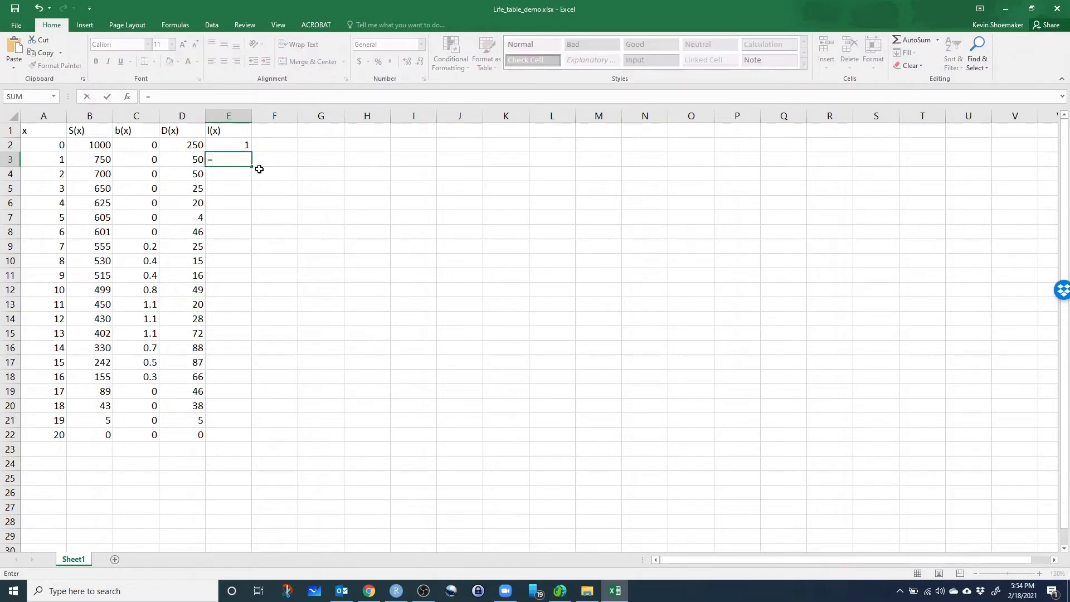
pyautogui.click(105, 162)
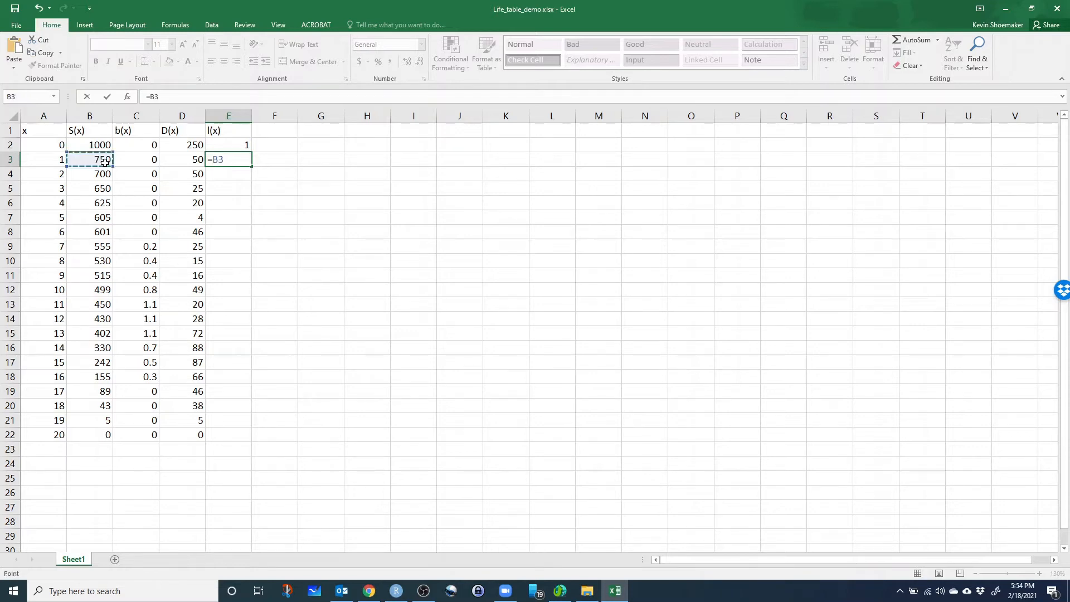
pyautogui.write('/')
pyautogui.click(92, 147)
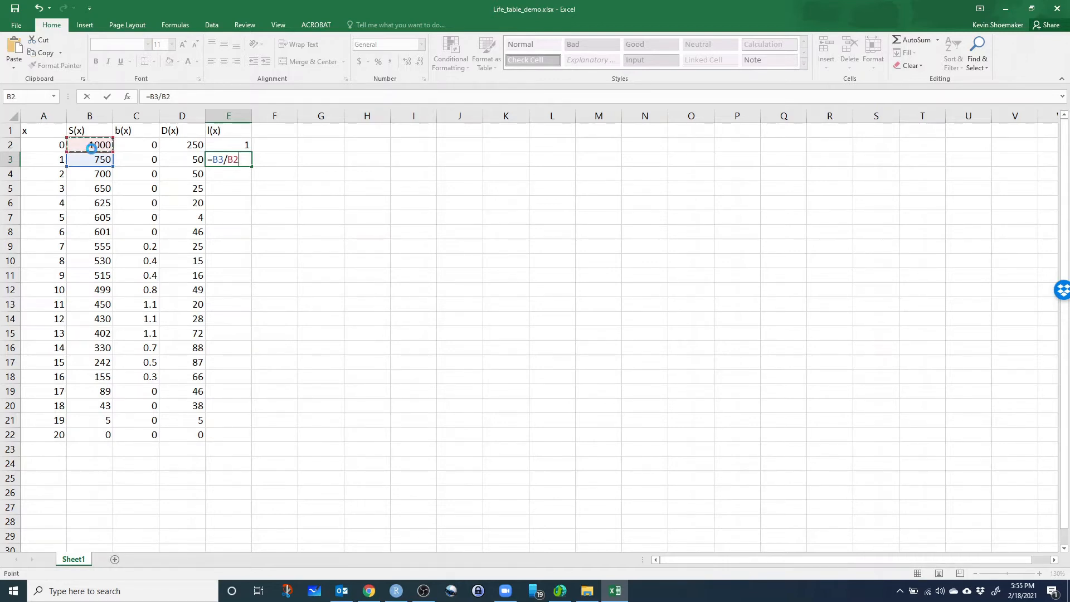
pyautogui.press('Return')
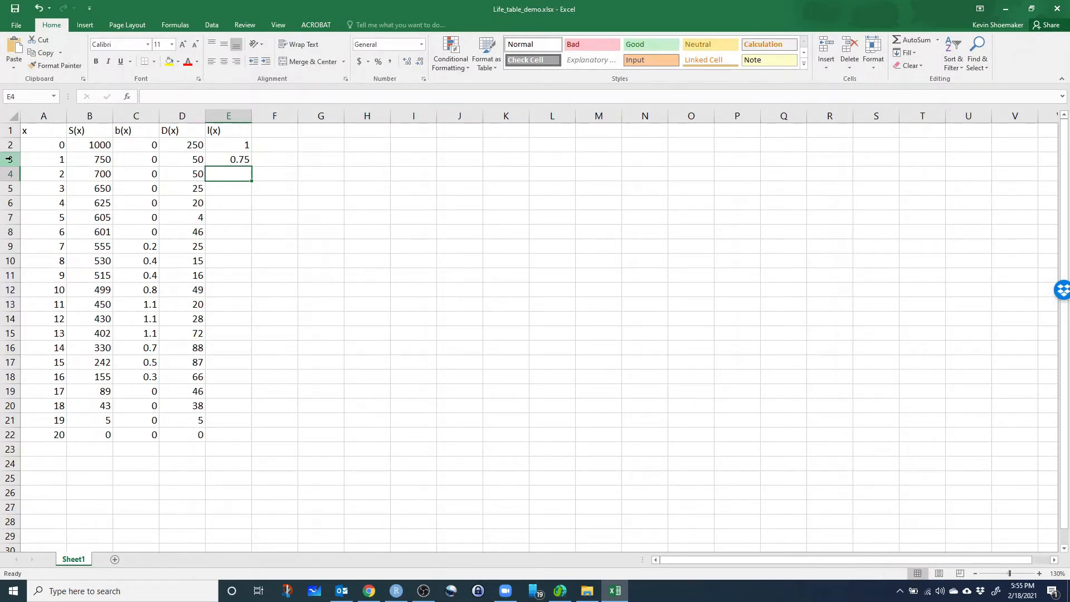
# Fill the survivorship formula from E3 down one row to E4.
pyautogui.click(247, 162)
pyautogui.moveTo(252, 166); pyautogui.dragTo(251, 179)
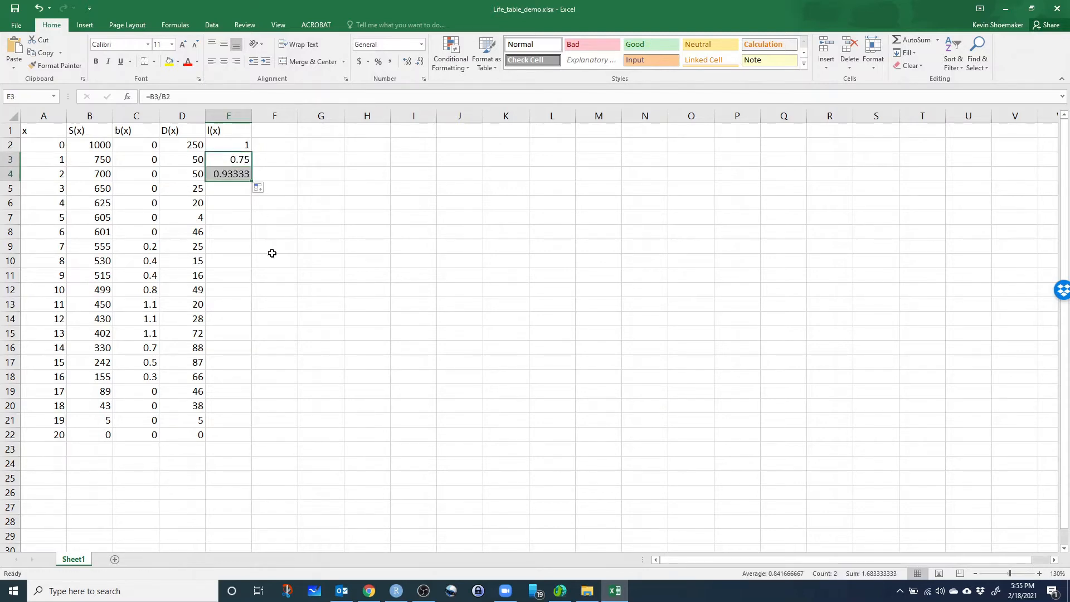
pyautogui.click(265, 263)
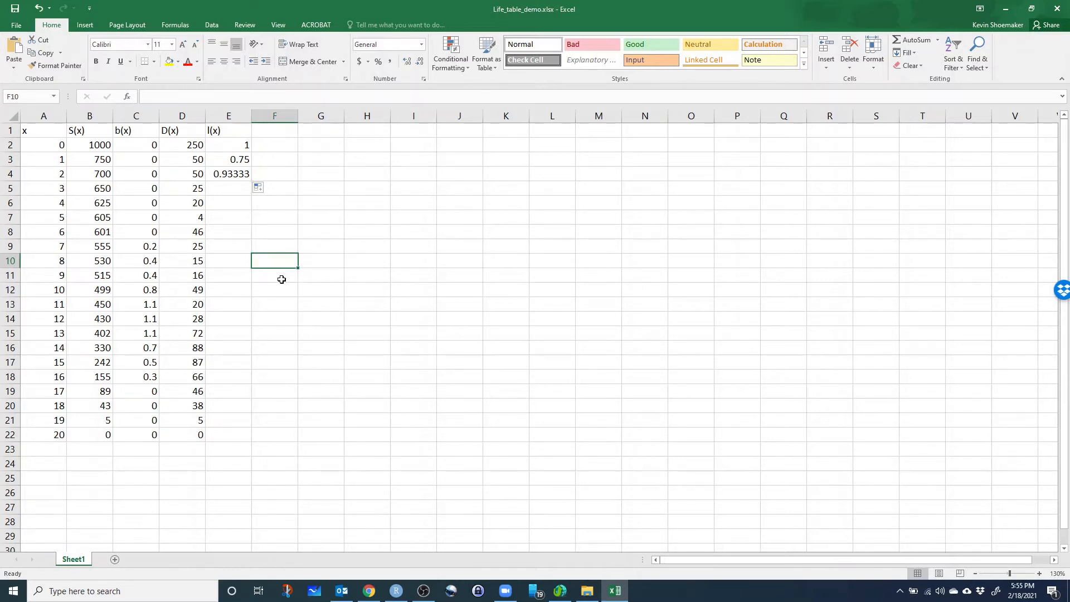
# Change the formula in E4 to =B4/B$2 so the denominator stays fixed on the initial cohort size.
pyautogui.click(214, 175)
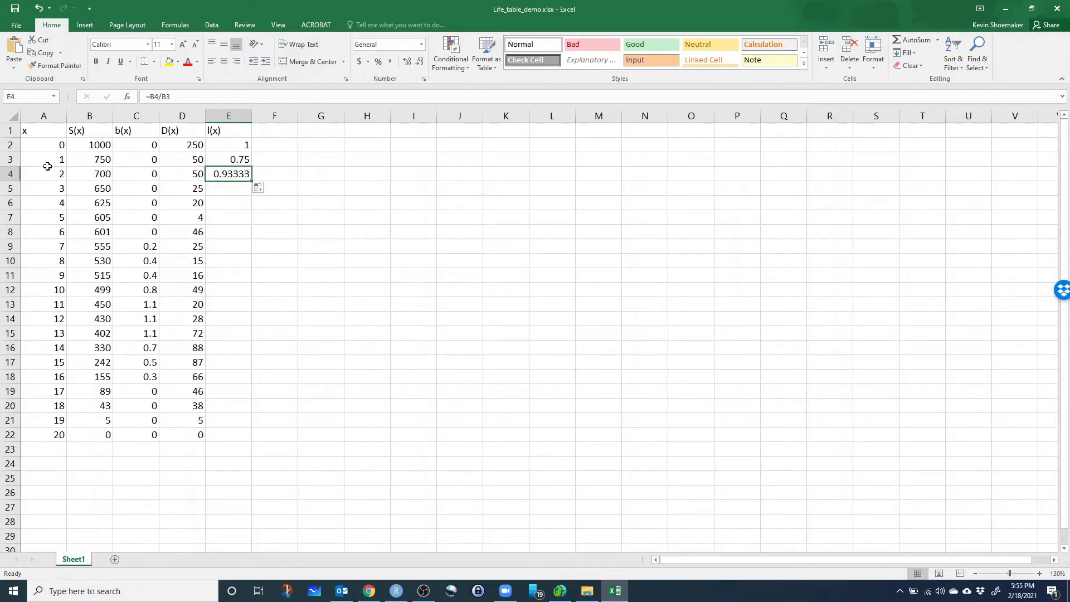
pyautogui.press('F2')
pyautogui.click(164, 98)
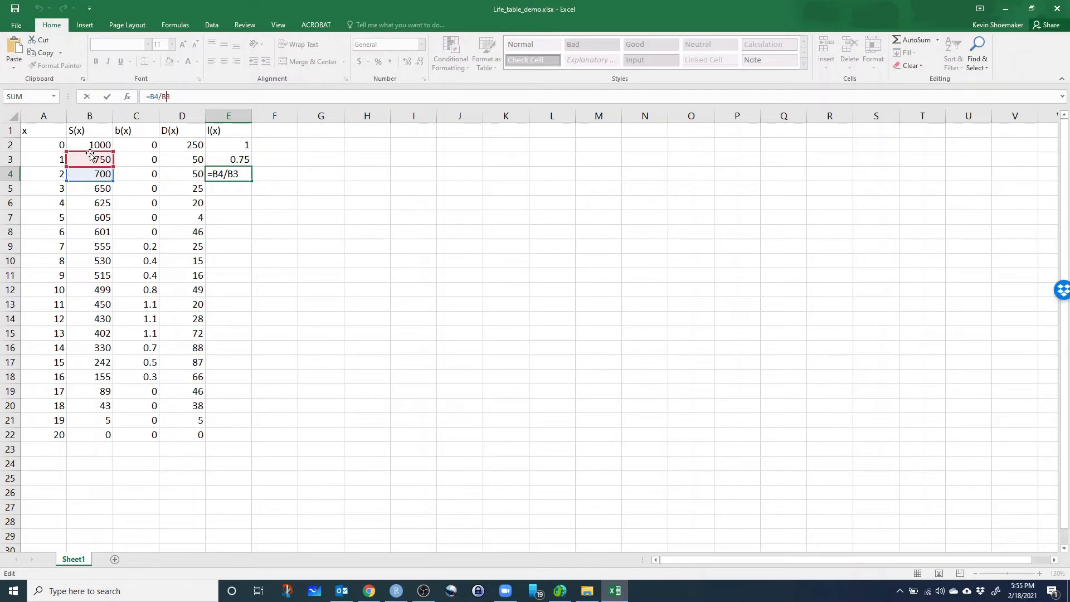
pyautogui.moveTo(91, 154); pyautogui.dragTo(91, 141)
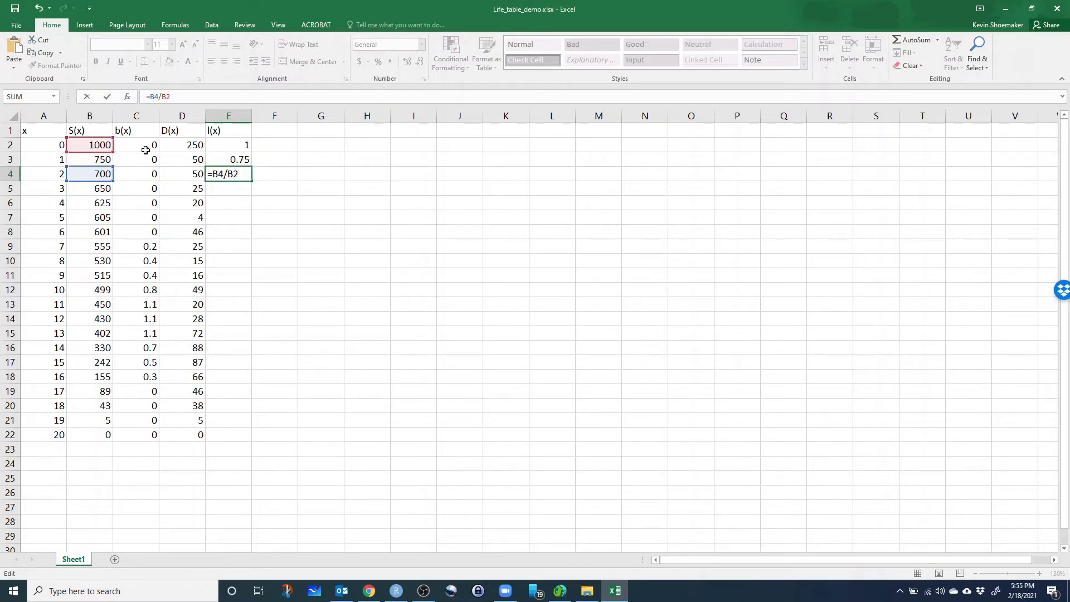
pyautogui.moveTo(95, 152); pyautogui.dragTo(93, 162)
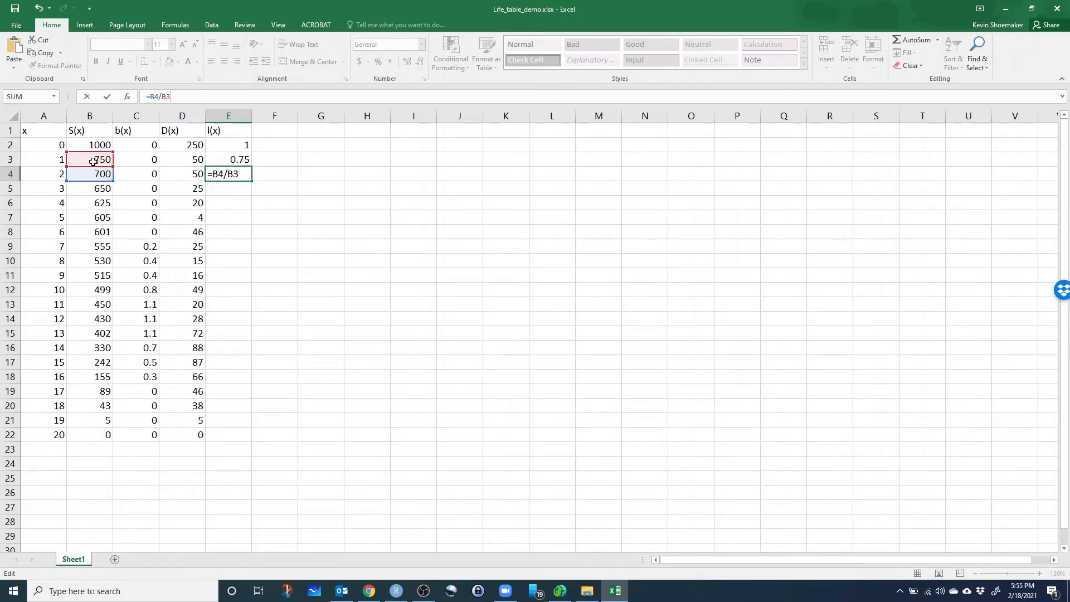
pyautogui.moveTo(92, 154); pyautogui.dragTo(92, 142)
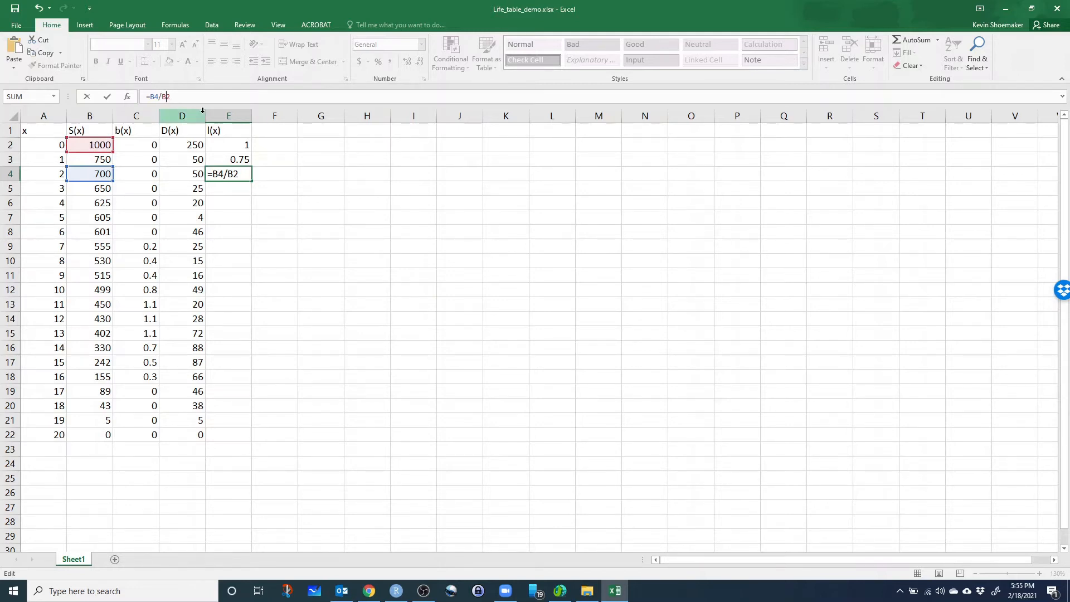
pyautogui.write('$')
pyautogui.press('Return')
# Fill the survivorship formula from E4 down through E22 and check the cell references at ages 3 and 7.
pyautogui.click(238, 174)
pyautogui.moveTo(252, 181); pyautogui.dragTo(222, 438)
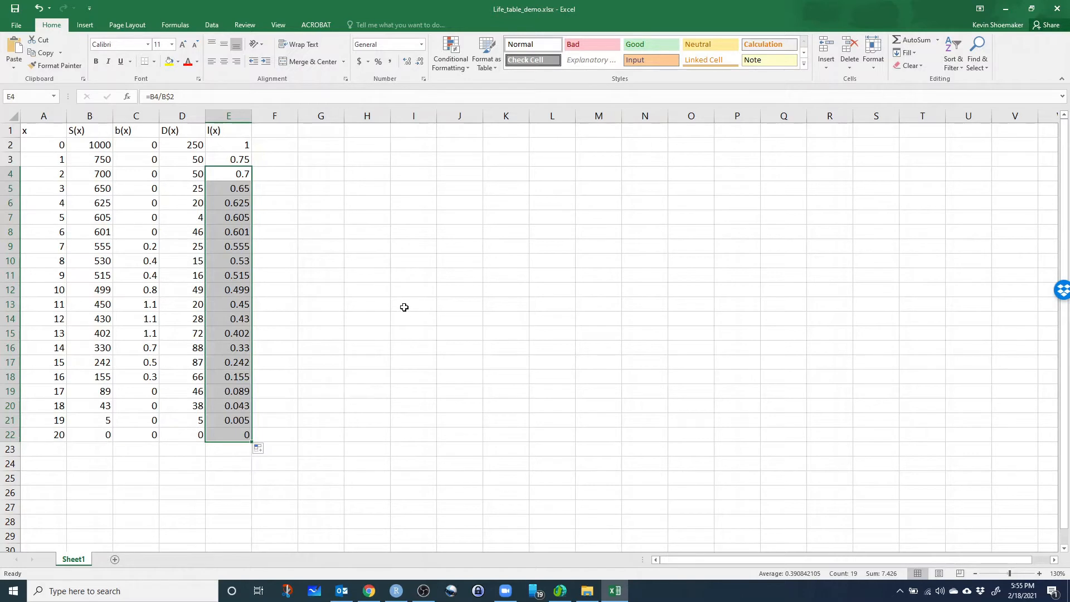
pyautogui.click(232, 222)
pyautogui.click(245, 188)
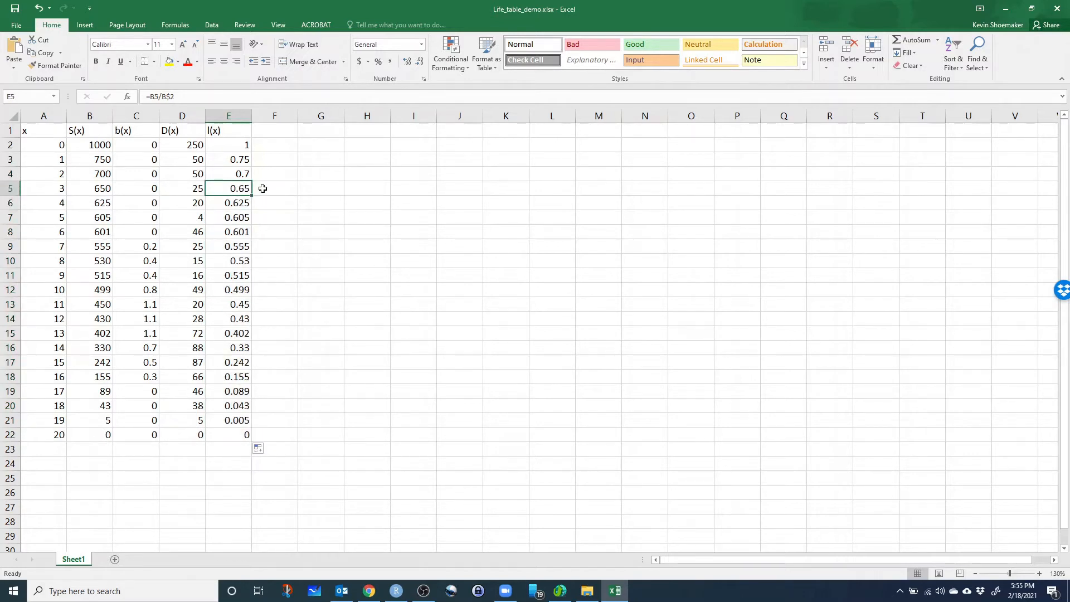
pyautogui.press('F2')
pyautogui.press('Return')
pyautogui.click(228, 246)
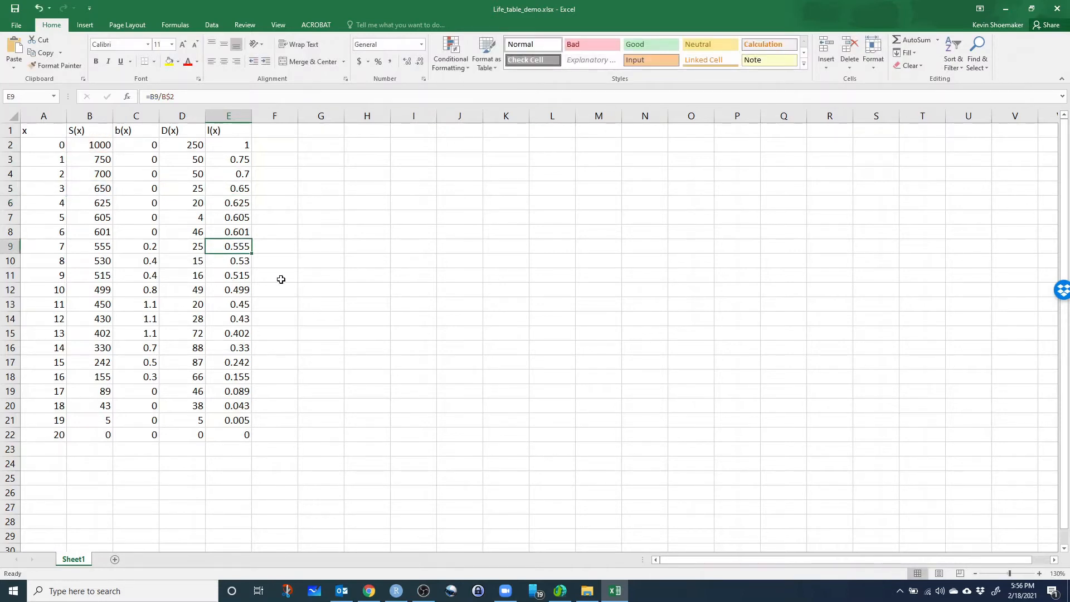
# Check the cell references of the survivorship formulas at ages 7, 9 and 13 against column B.
pyautogui.press('F2')
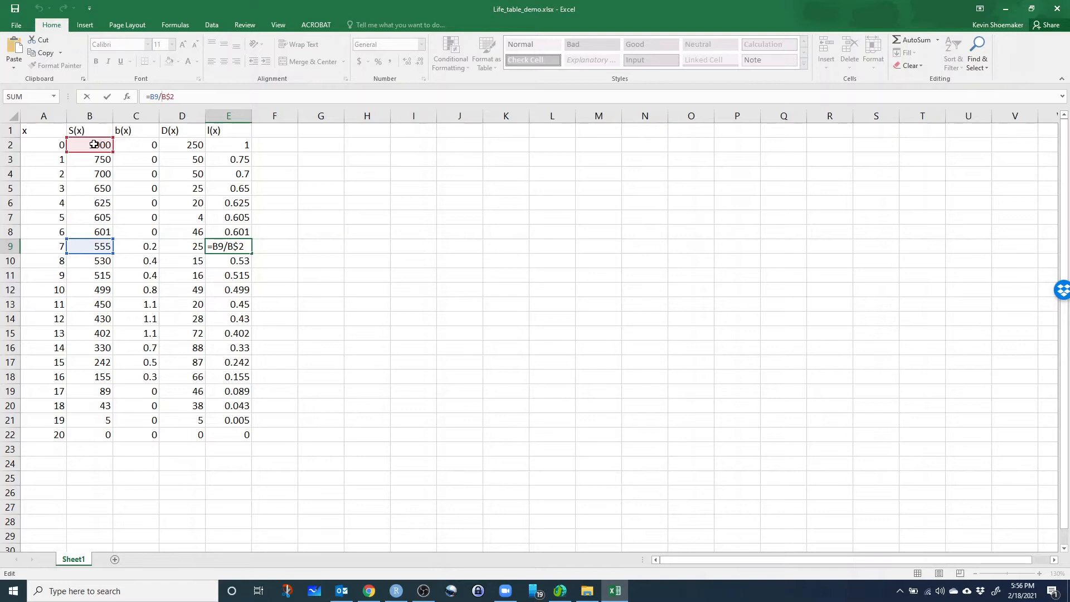
pyautogui.press('Return')
pyautogui.click(246, 276)
pyautogui.click(95, 276)
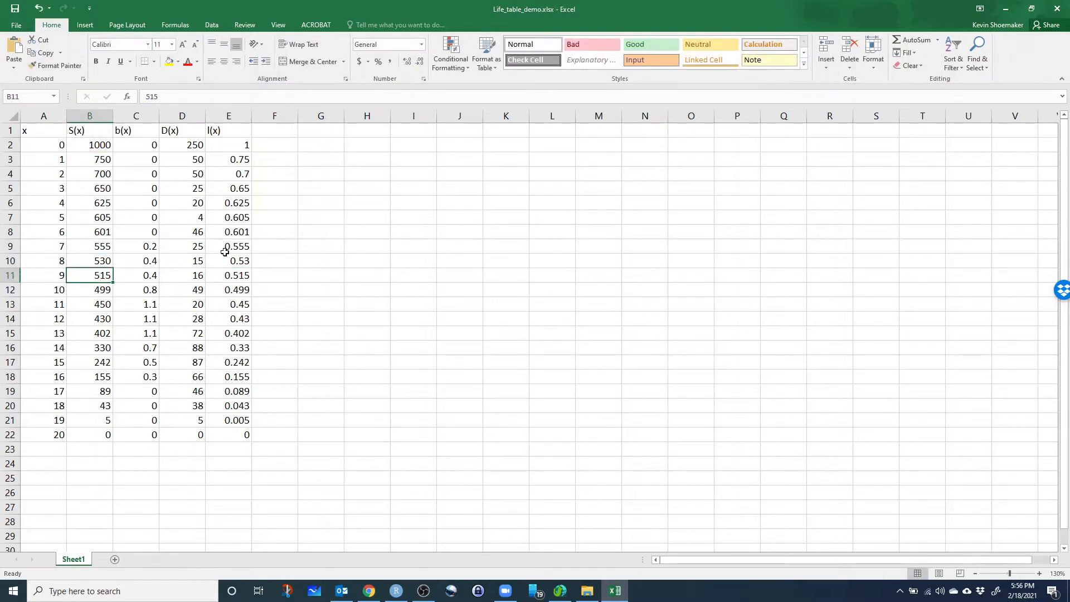
pyautogui.click(239, 275)
pyautogui.doubleClick(237, 275)
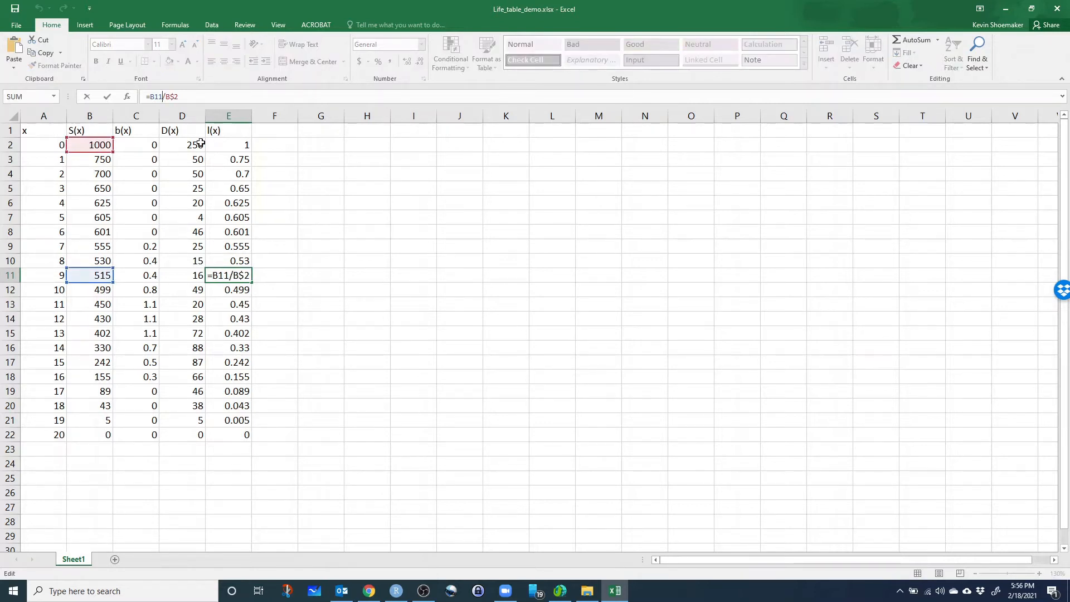
pyautogui.press('Return')
pyautogui.press('Down')
pyautogui.press('Down')
pyautogui.press('Down')
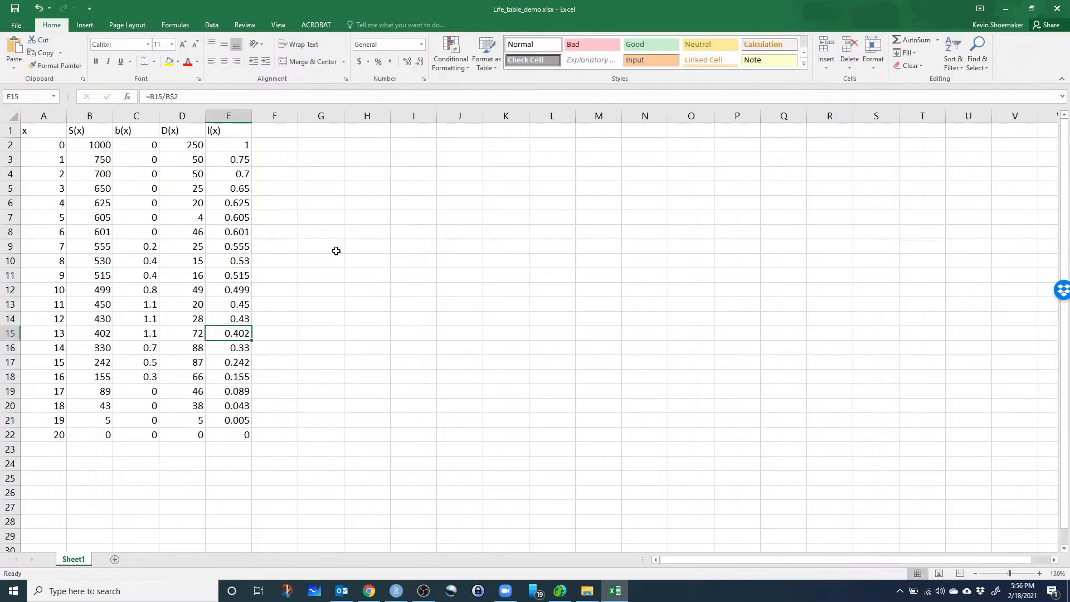
pyautogui.moveTo(336, 251); pyautogui.dragTo(340, 266)
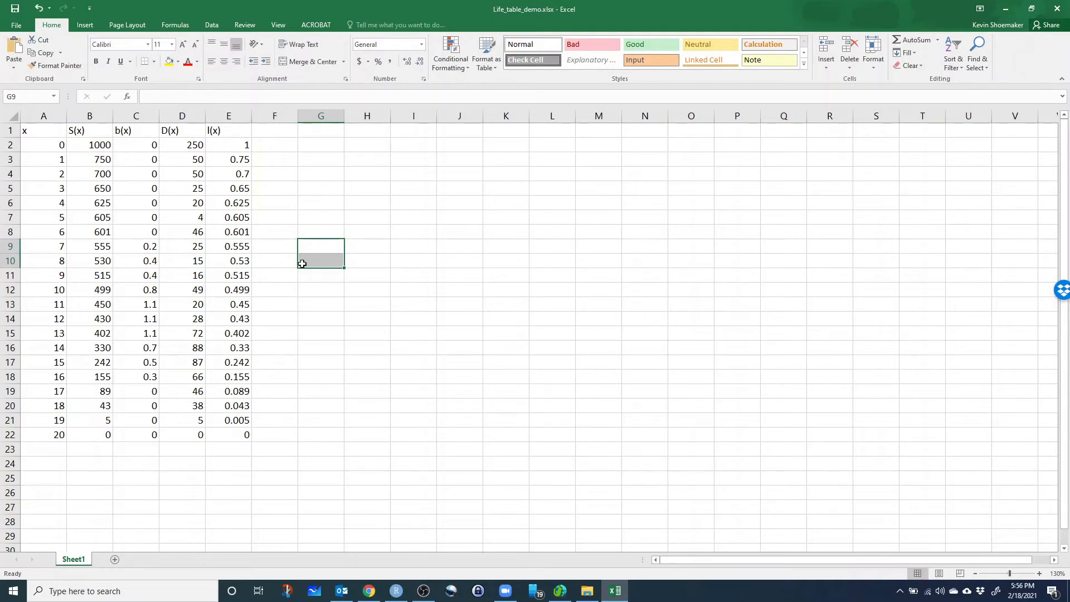
# Enter the header log(l(x)) in F1 for the log survivorship column.
pyautogui.click(283, 132)
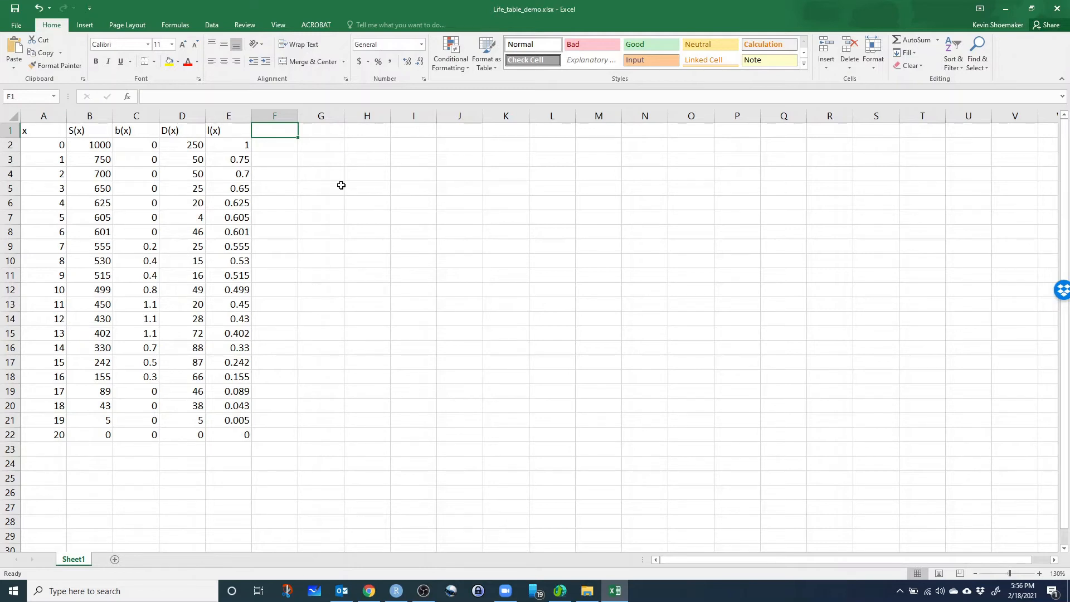
pyautogui.write('log()')
pyautogui.press('Left')
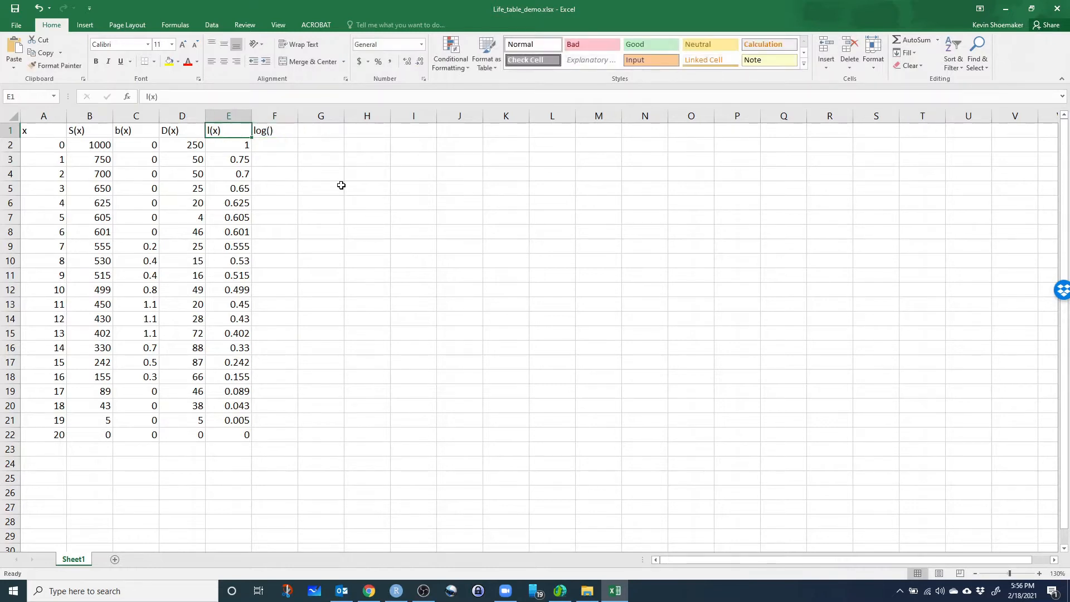
pyautogui.click(263, 132)
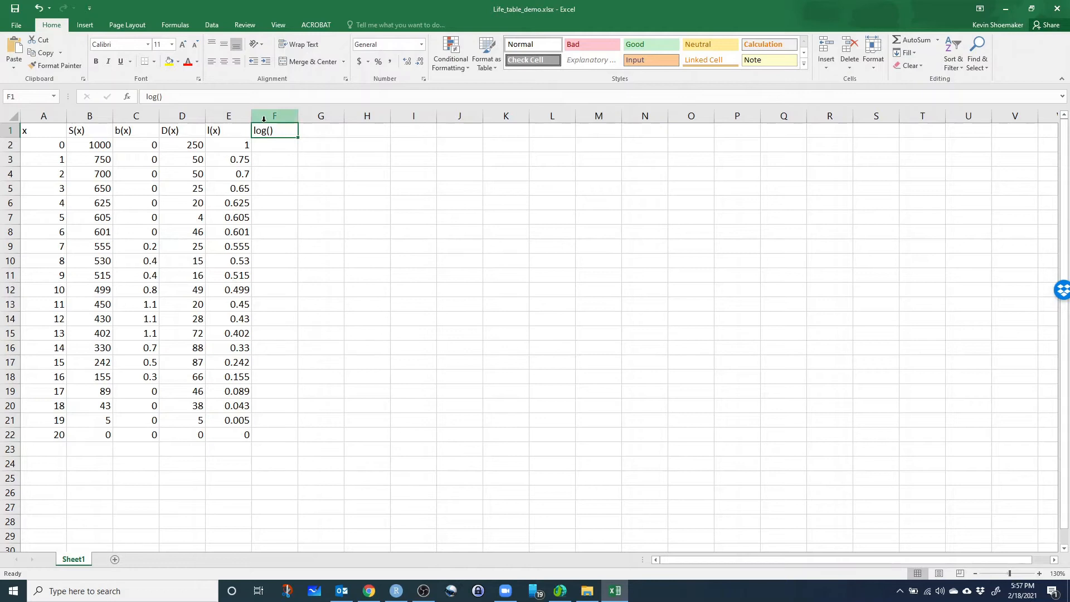
pyautogui.click(160, 96)
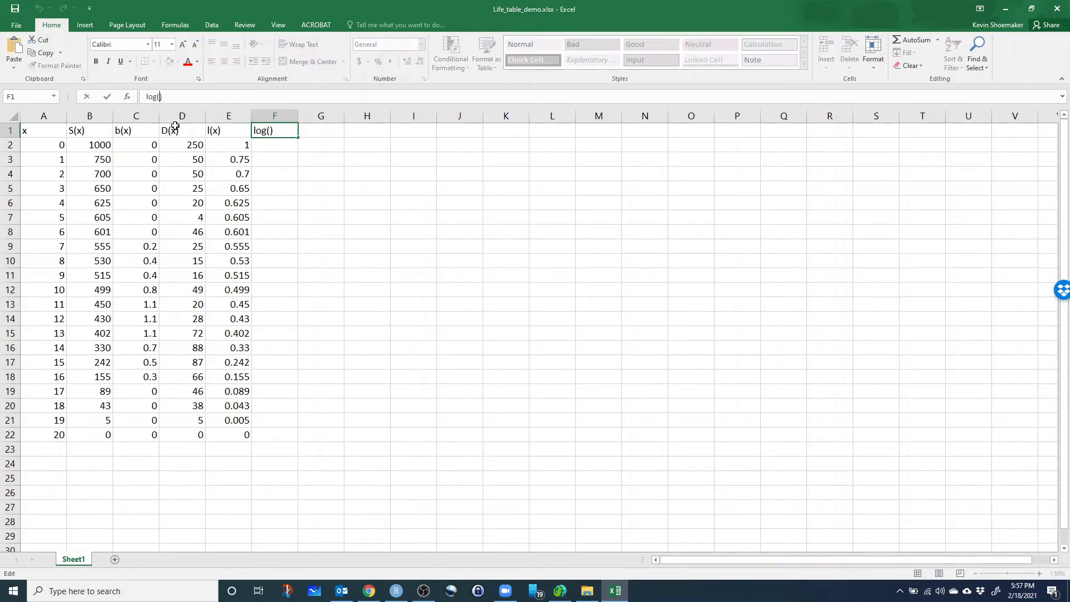
pyautogui.write('l()')
pyautogui.write('x')
pyautogui.press('Return')
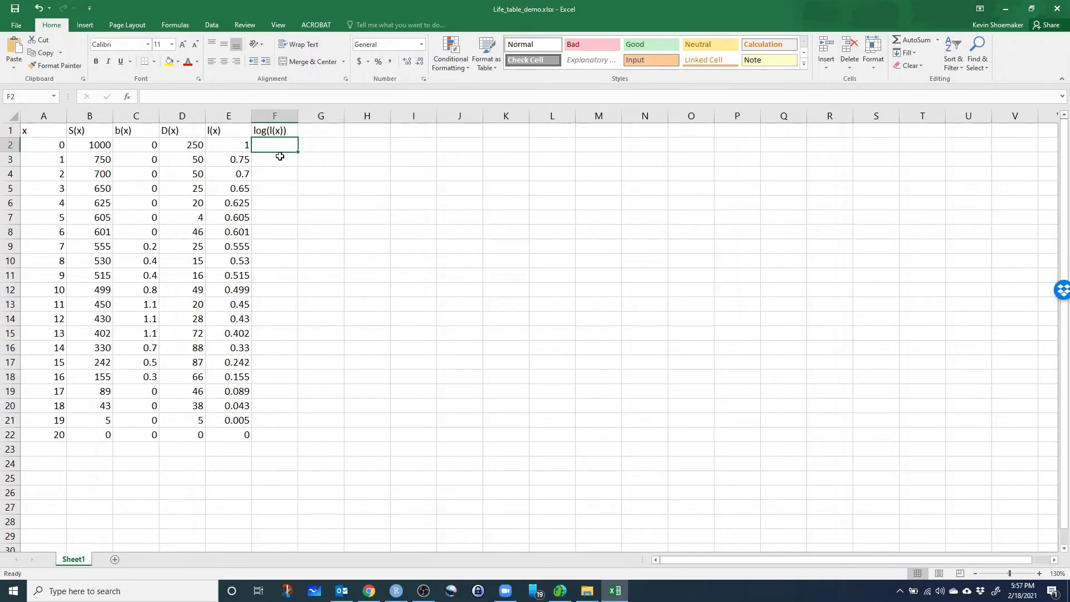
# Enter the formula =LOG10(E2) in F2 to calculate the base-10 log of survivorship at age 0.
pyautogui.write('=')
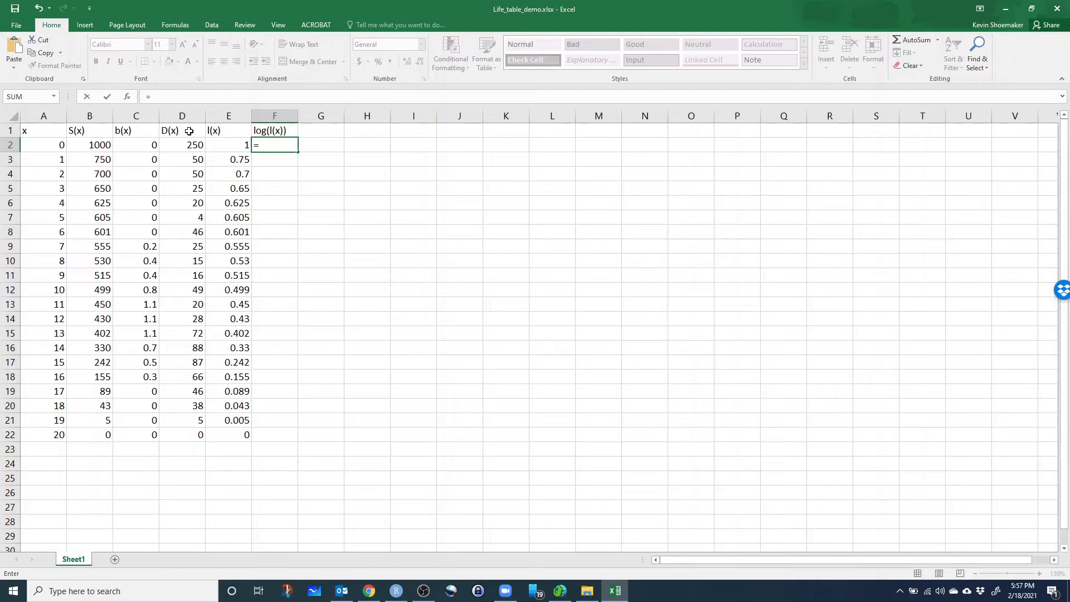
pyautogui.write('log')
pyautogui.press('BackSpace')
pyautogui.press('BackSpace')
pyautogui.write('n')
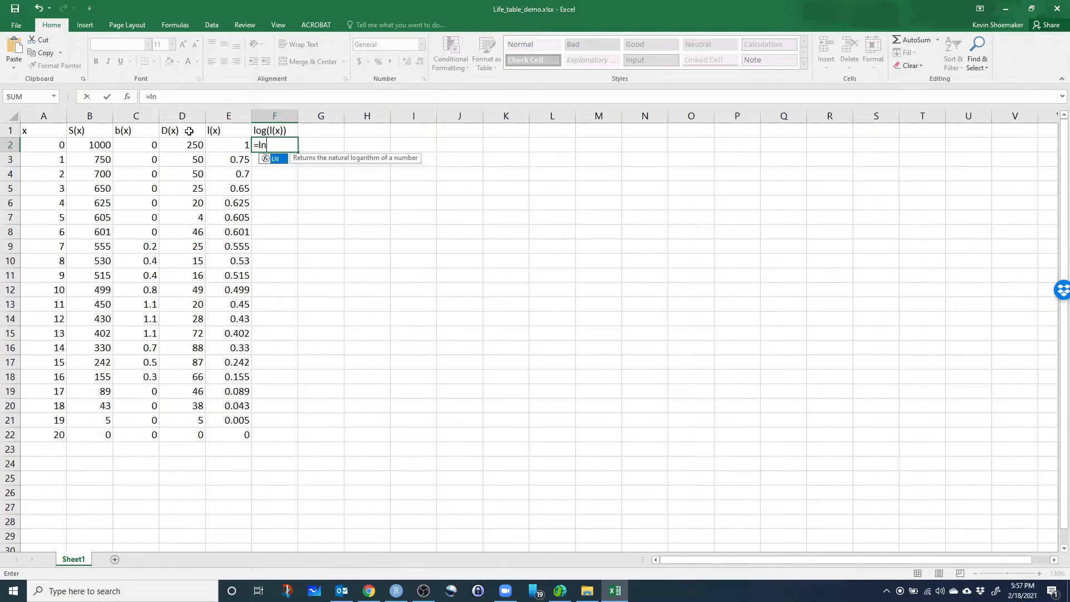
pyautogui.press('BackSpace')
pyautogui.write('og')
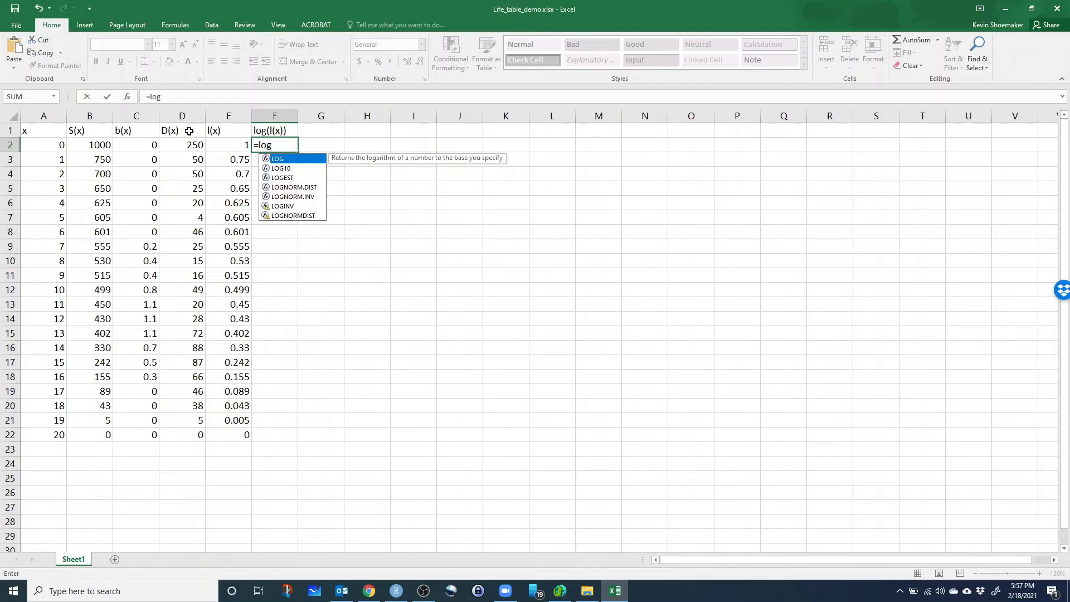
pyautogui.press('Down')
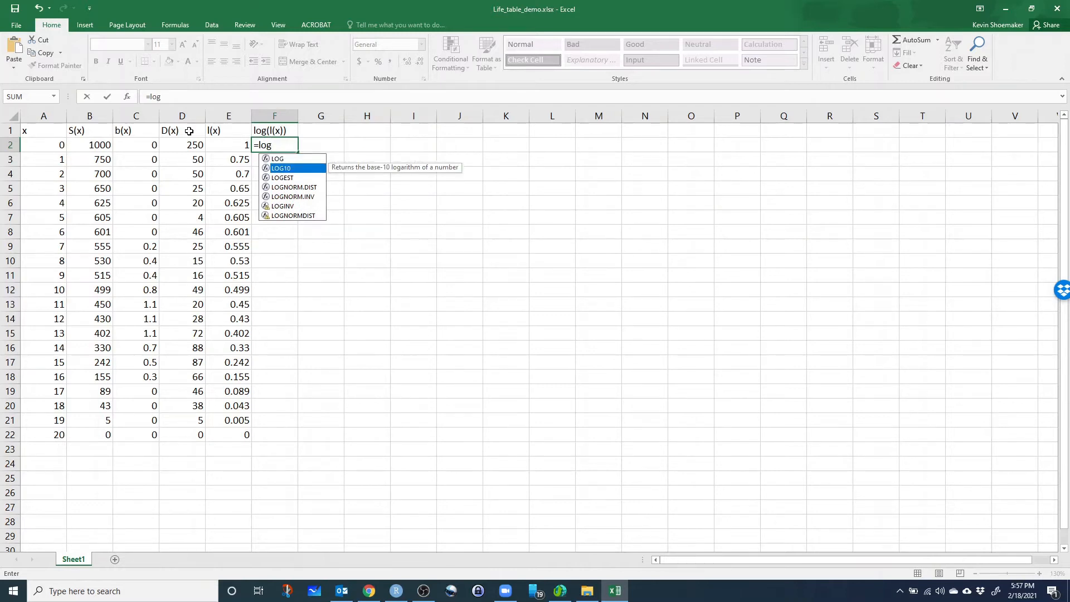
pyautogui.write('(')
pyautogui.press('BackSpace')
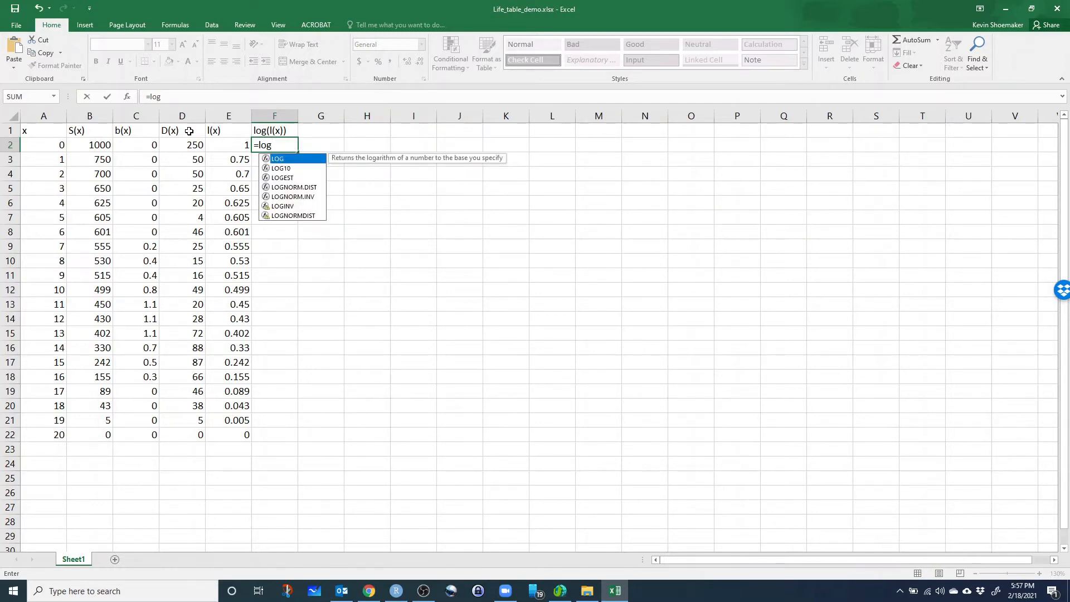
pyautogui.press('Return')
pyautogui.press('Up')
pyautogui.click(171, 93)
pyautogui.write('10()')
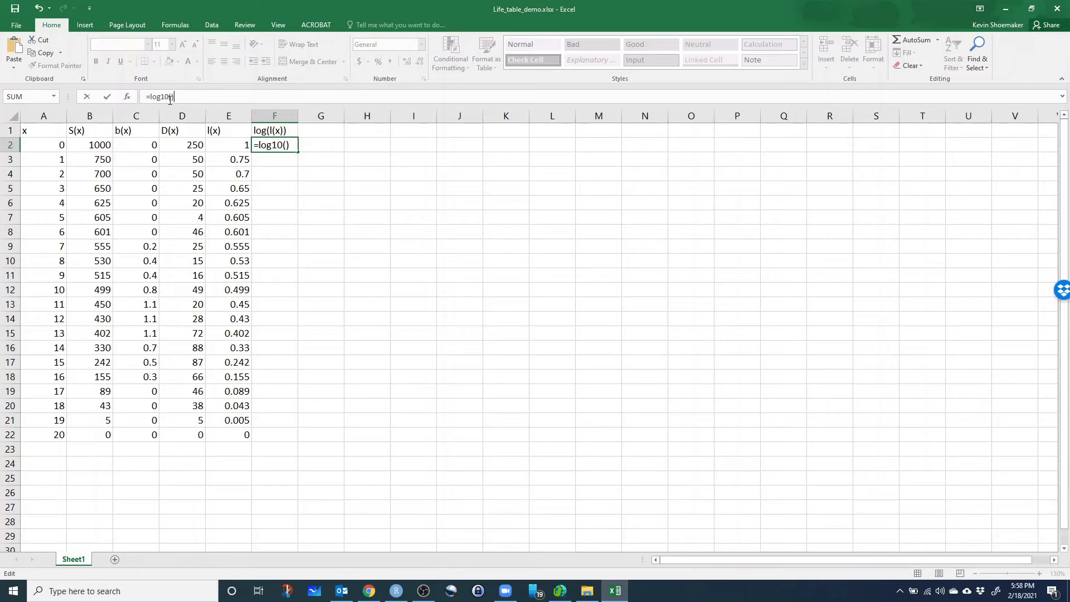
pyautogui.click(172, 97)
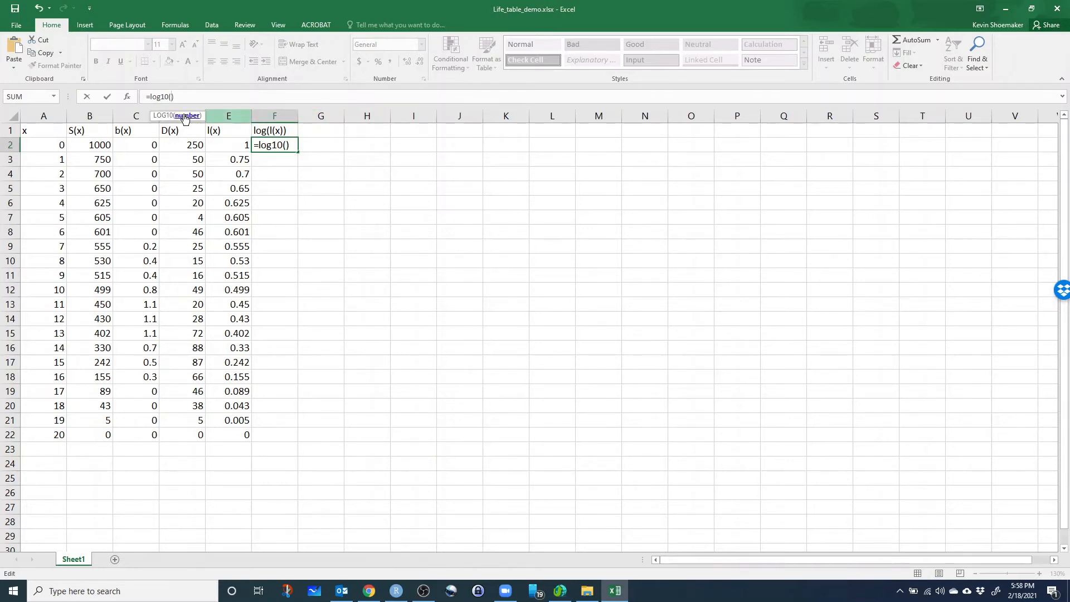
pyautogui.click(232, 146)
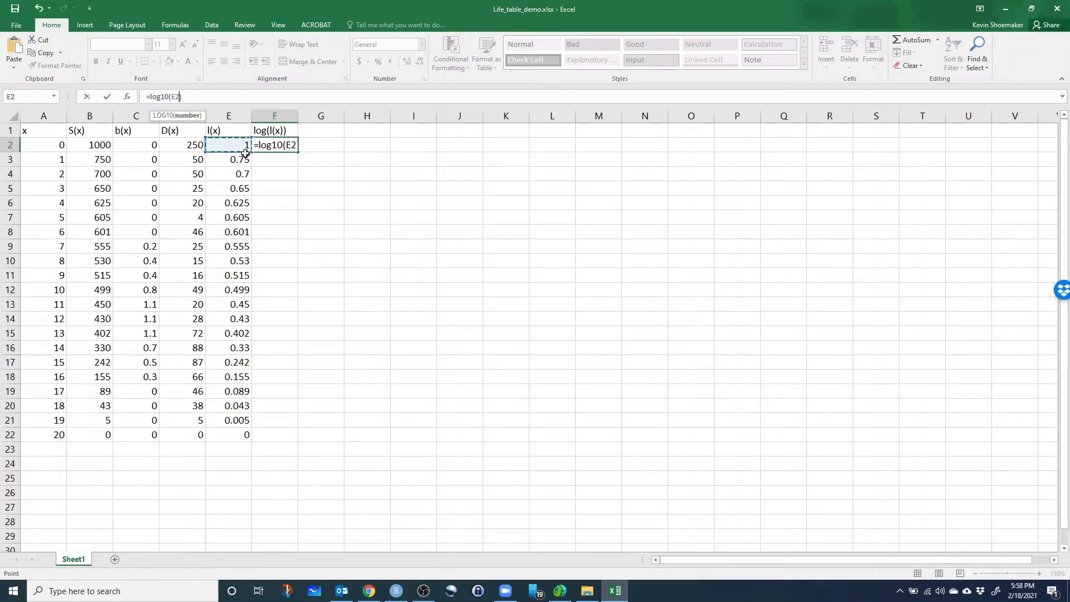
pyautogui.press('Return')
# Fill the LOG10 formula from F2 down through F22 and clear F22, where survivorship is zero.
pyautogui.click(286, 142)
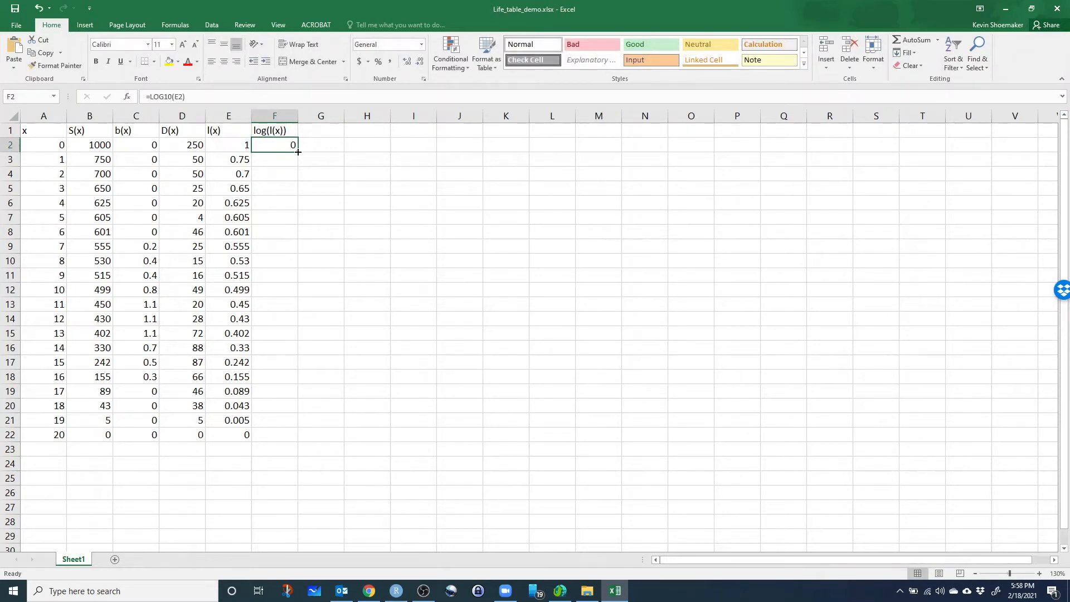
pyautogui.moveTo(297, 152); pyautogui.dragTo(296, 429)
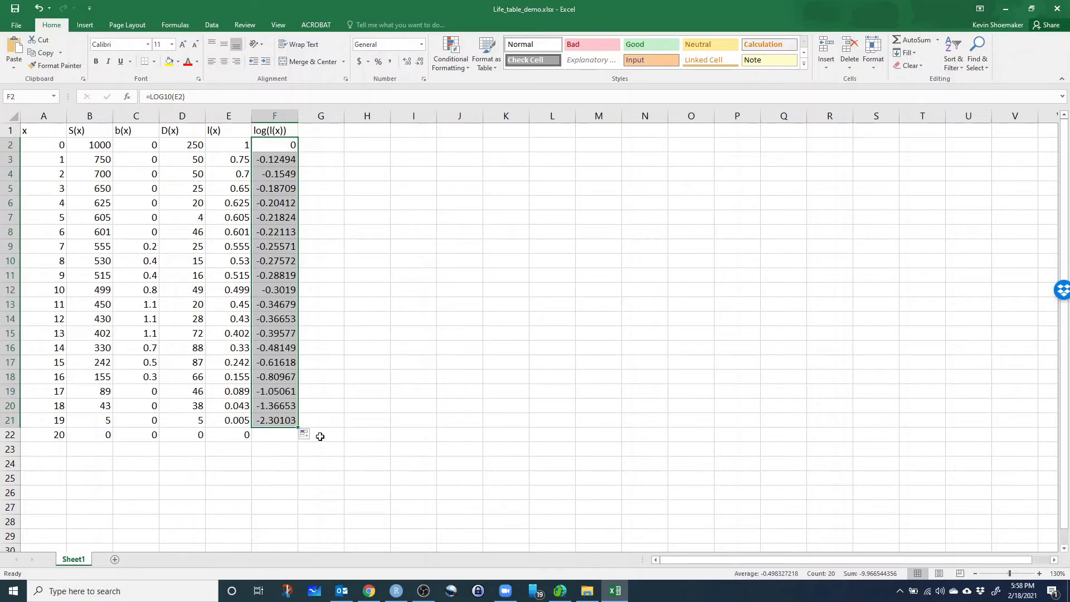
pyautogui.moveTo(299, 428); pyautogui.dragTo(298, 440)
pyautogui.click(290, 464)
pyautogui.click(279, 439)
pyautogui.press('Delete')
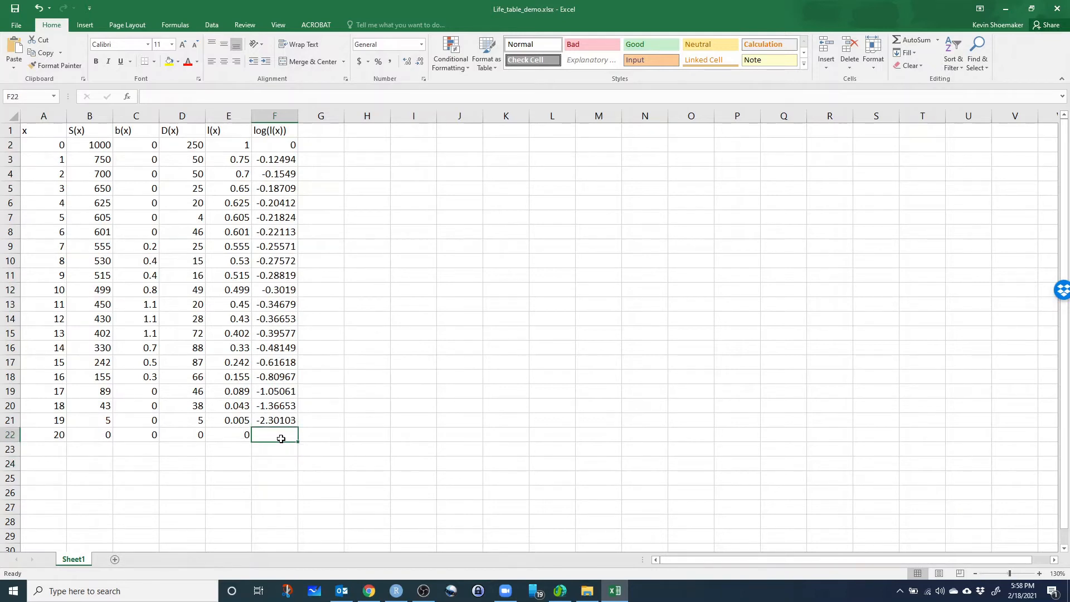
pyautogui.click(285, 249)
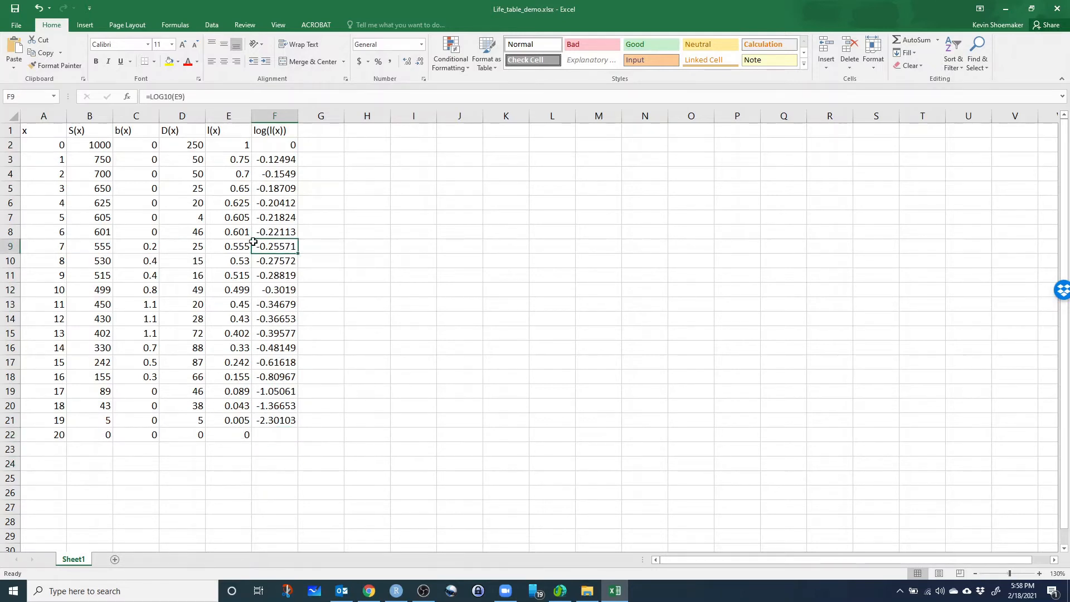
# Insert a markers-only scatter chart of log(l(x)) against age x from the ranges A1:A21 and F1:F21.
pyautogui.scroll(-1, 329, 299)
pyautogui.scroll(1, 330, 299)
pyautogui.moveTo(41, 145); pyautogui.dragTo(35, 422)
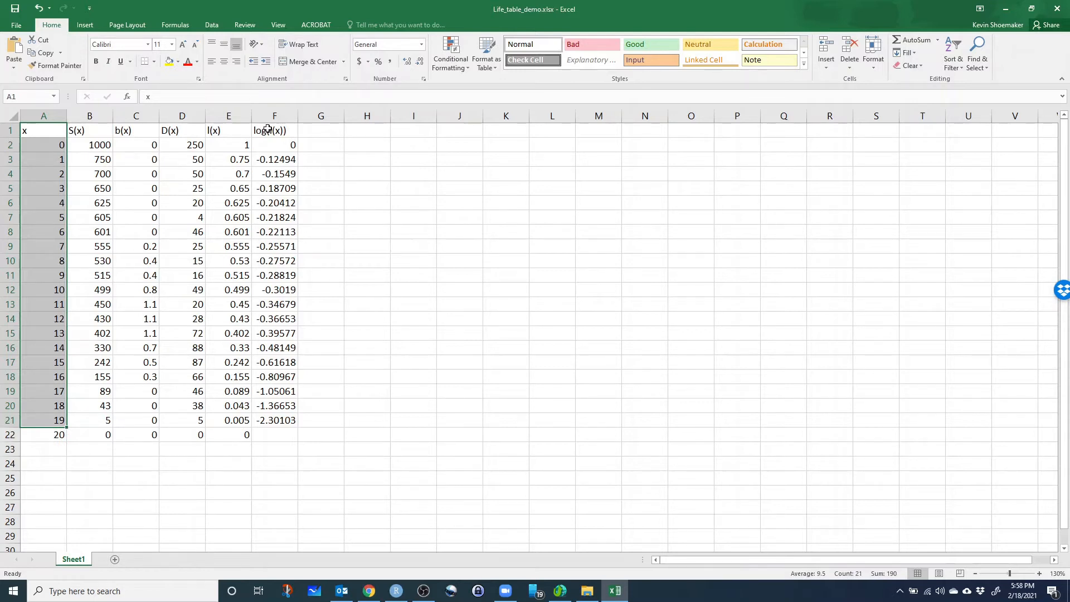
pyautogui.hotkey('ctrl', 'q')
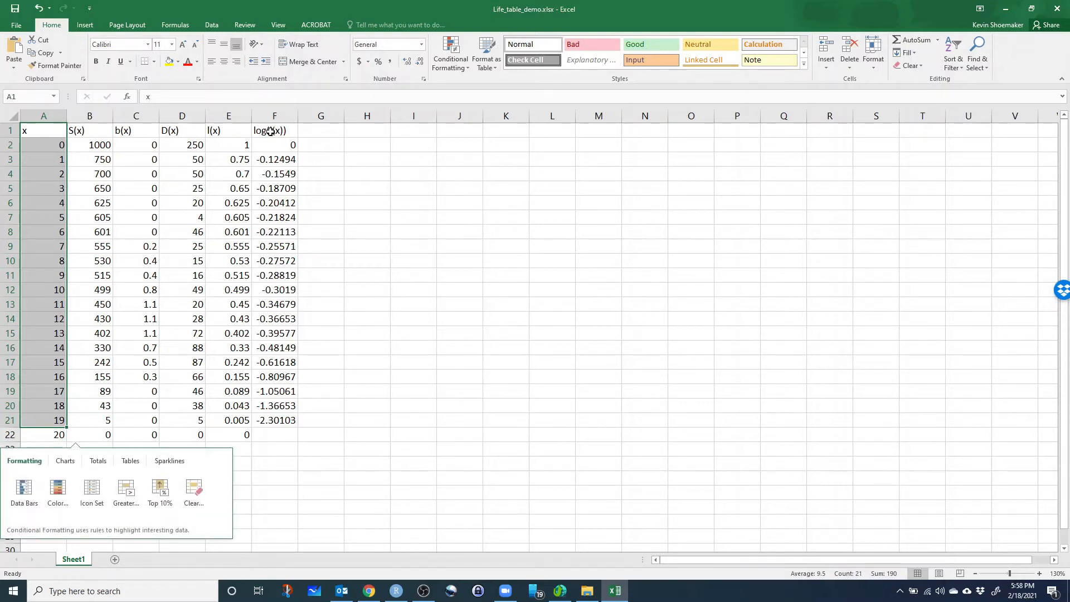
pyautogui.moveTo(273, 133); pyautogui.dragTo(289, 422)
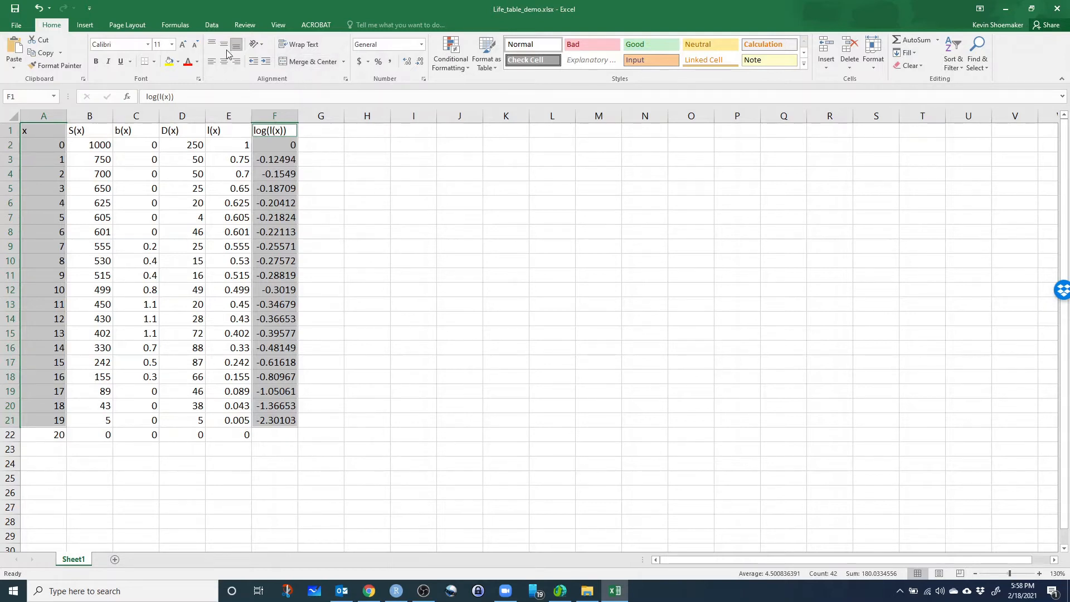
pyautogui.click(86, 24)
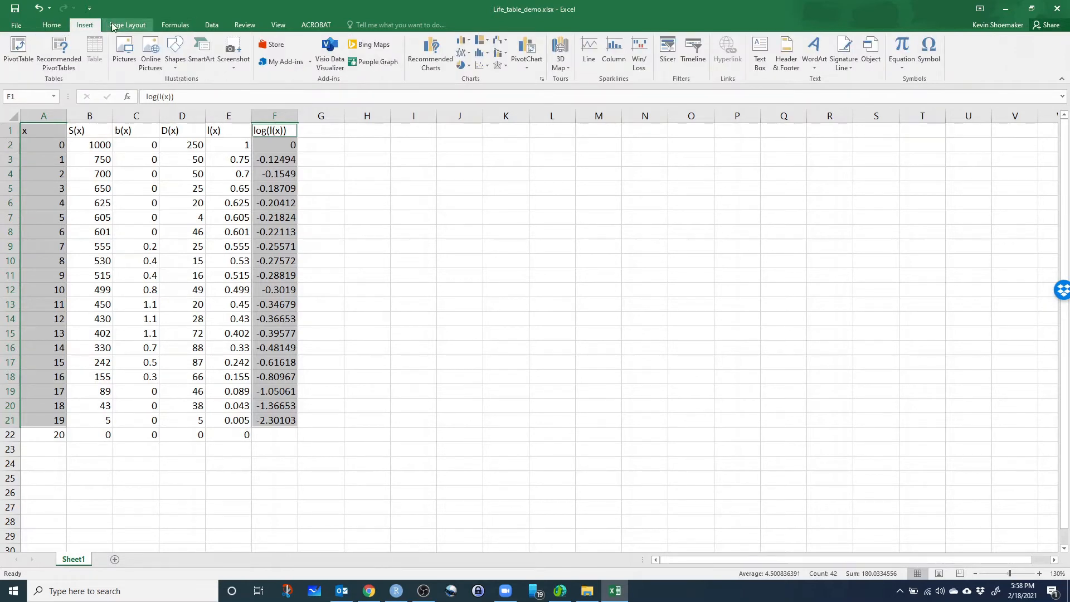
pyautogui.click(482, 66)
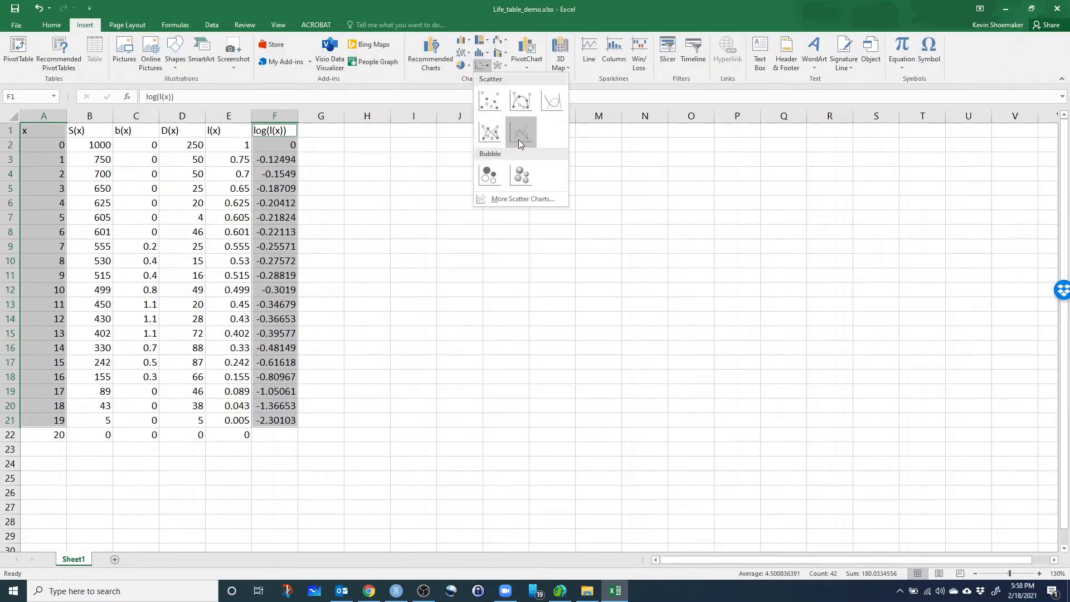
pyautogui.click(489, 101)
# Move the log(l(x)) chart clear of the table so it starts at column T, and deselect it.
pyautogui.moveTo(515, 261); pyautogui.dragTo(774, 213)
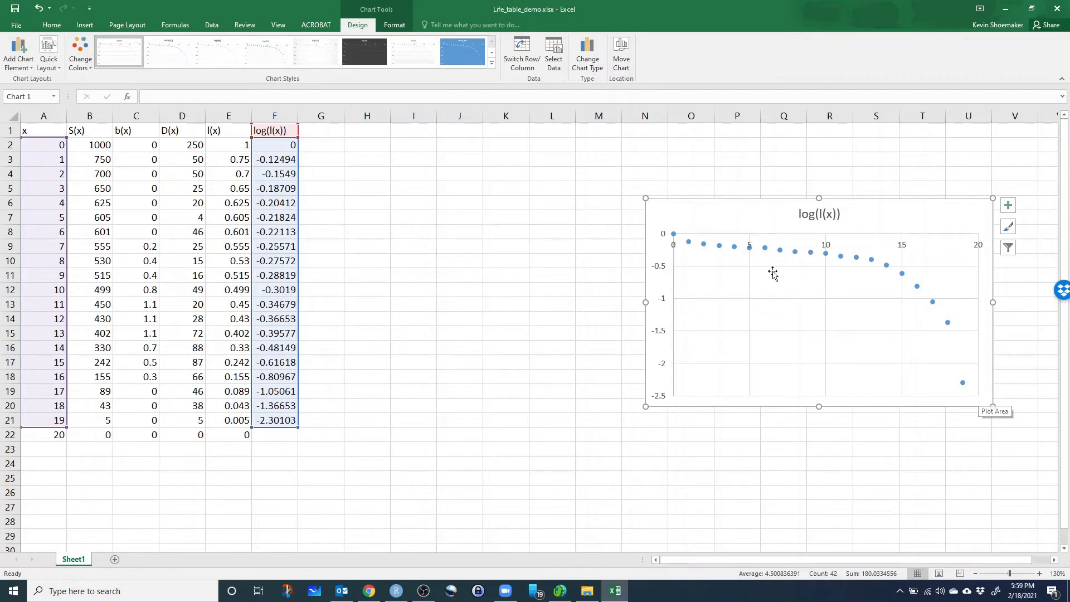
pyautogui.moveTo(756, 215); pyautogui.dragTo(1020, 179)
pyautogui.click(433, 219)
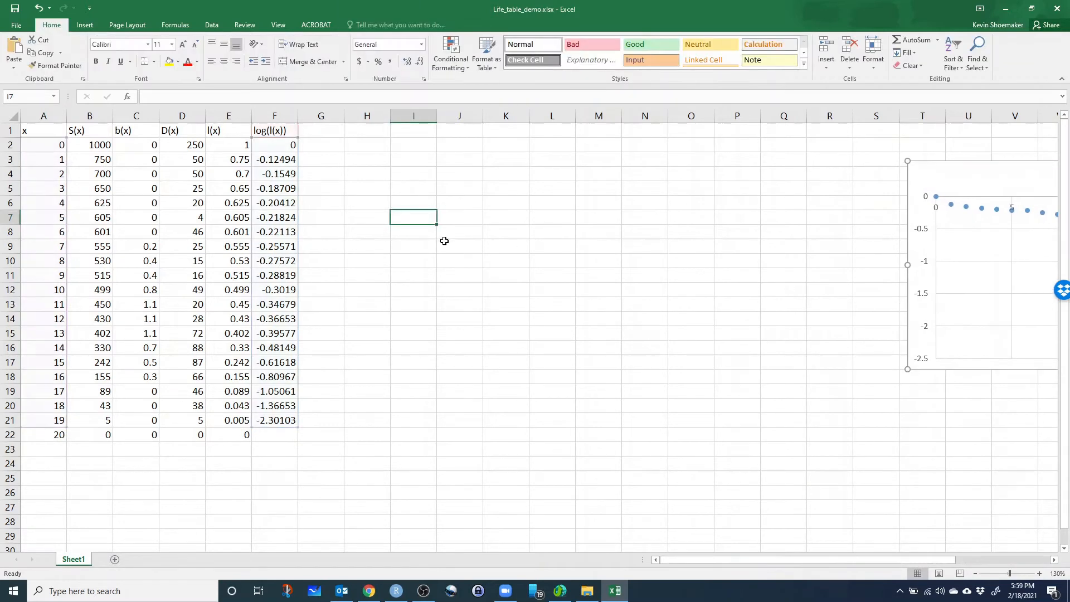
pyautogui.moveTo(341, 174); pyautogui.dragTo(352, 158)
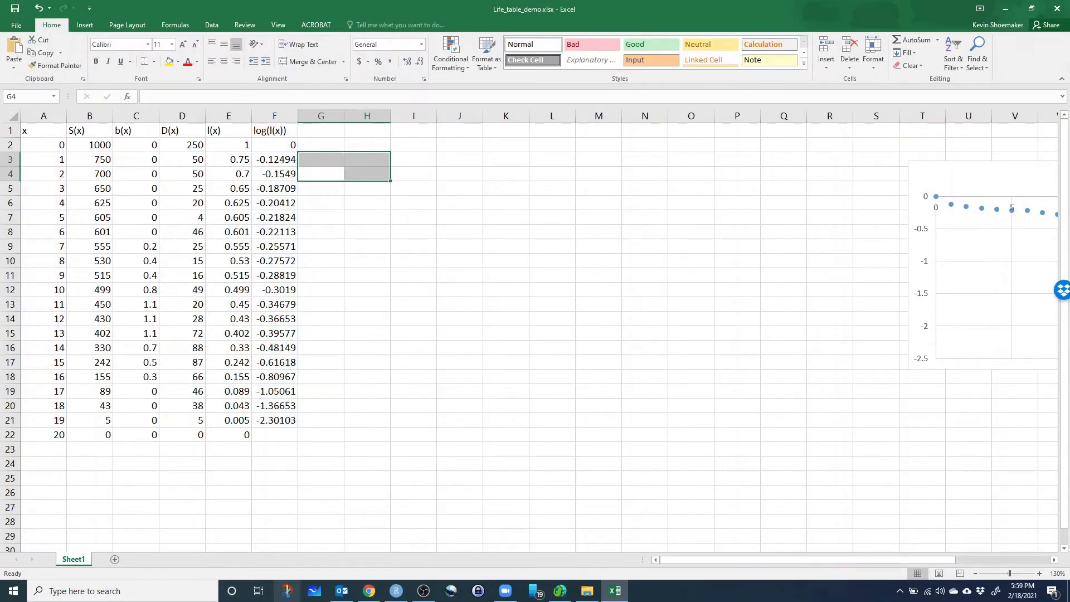
# Switch to the Lab 3 page in Chrome, review the survival rate g(x) definition in Eq. 2, and return to the Excel workbook.
pyautogui.click(370, 592)
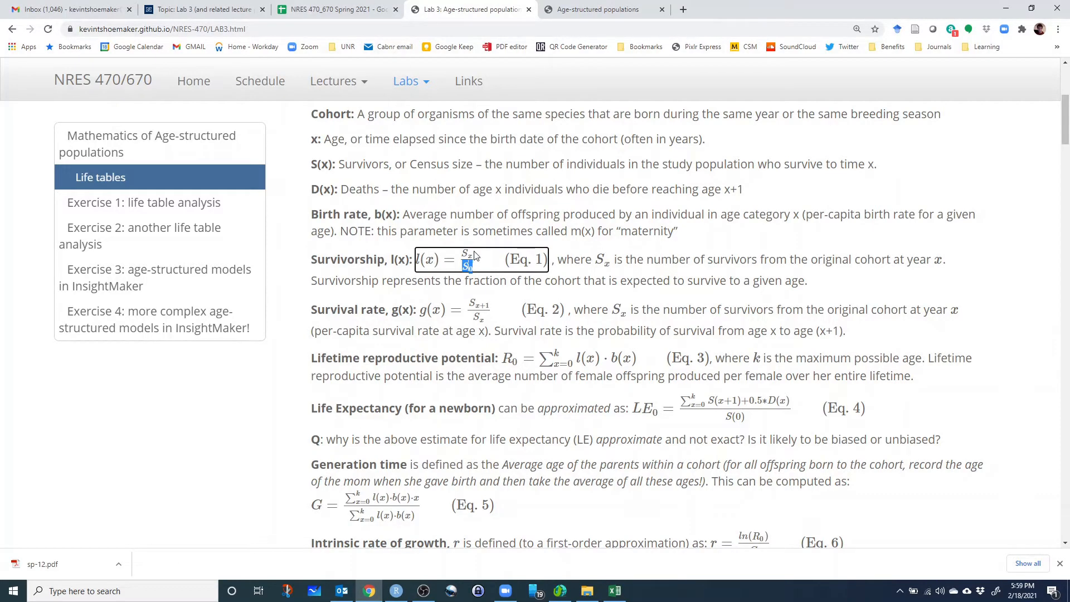
pyautogui.click(334, 267)
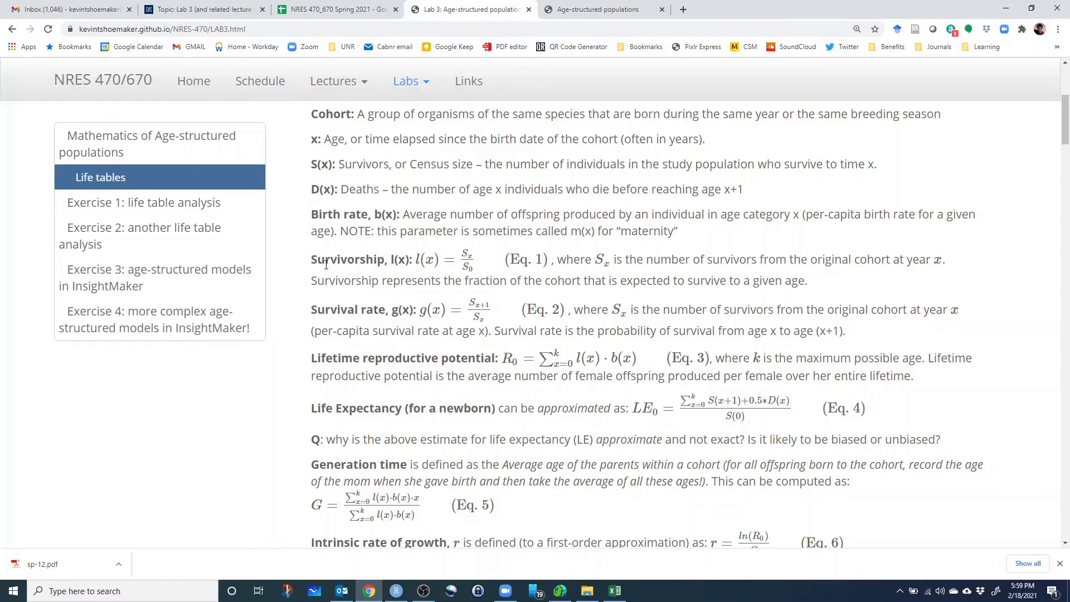
pyautogui.scroll(-2, 344, 312)
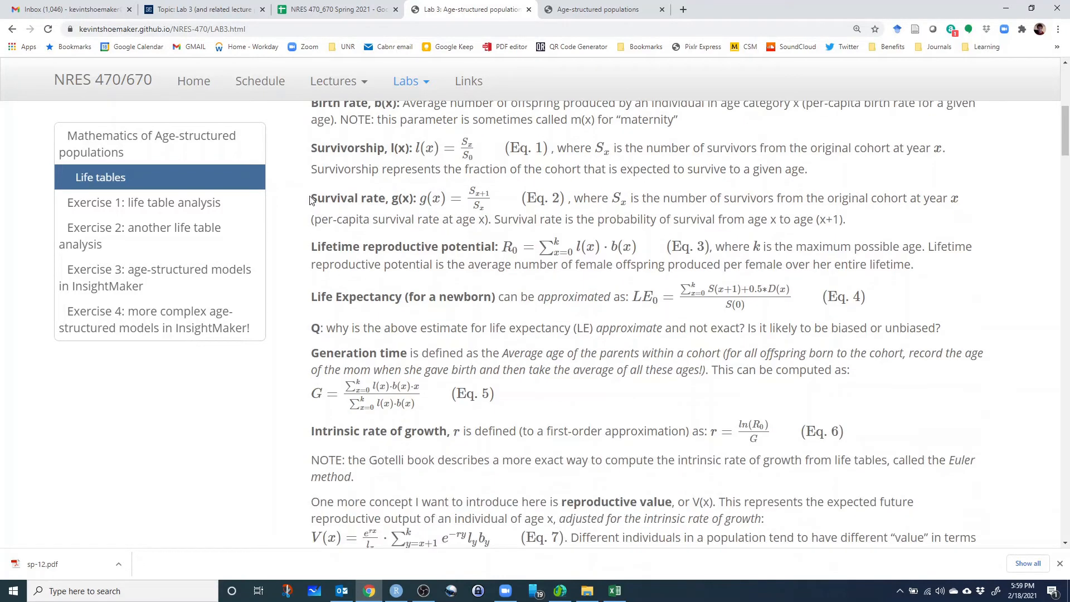
pyautogui.moveTo(311, 198); pyautogui.dragTo(379, 200)
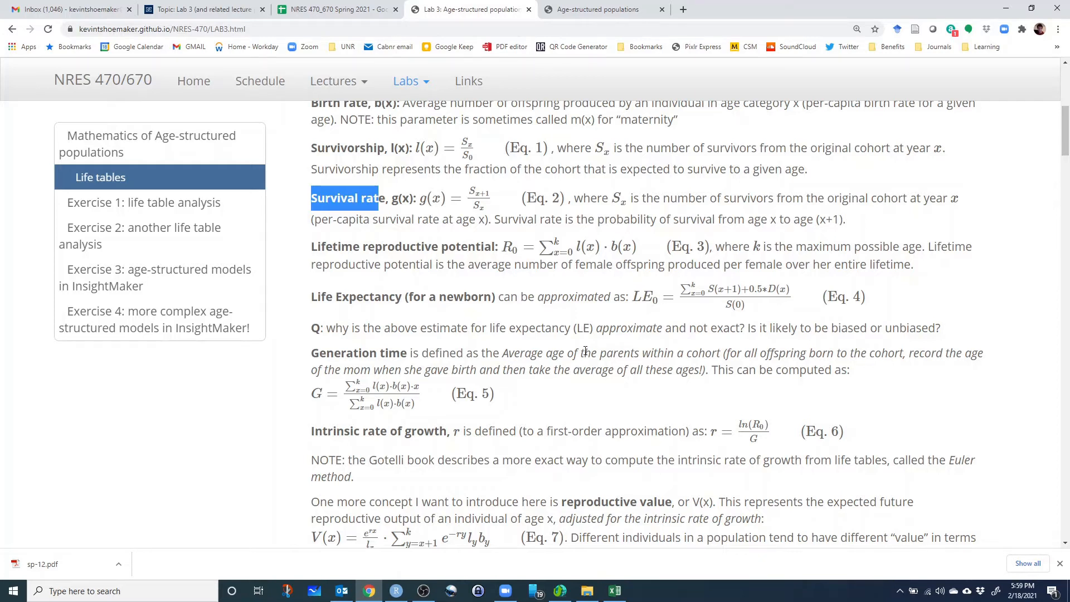
pyautogui.click(615, 592)
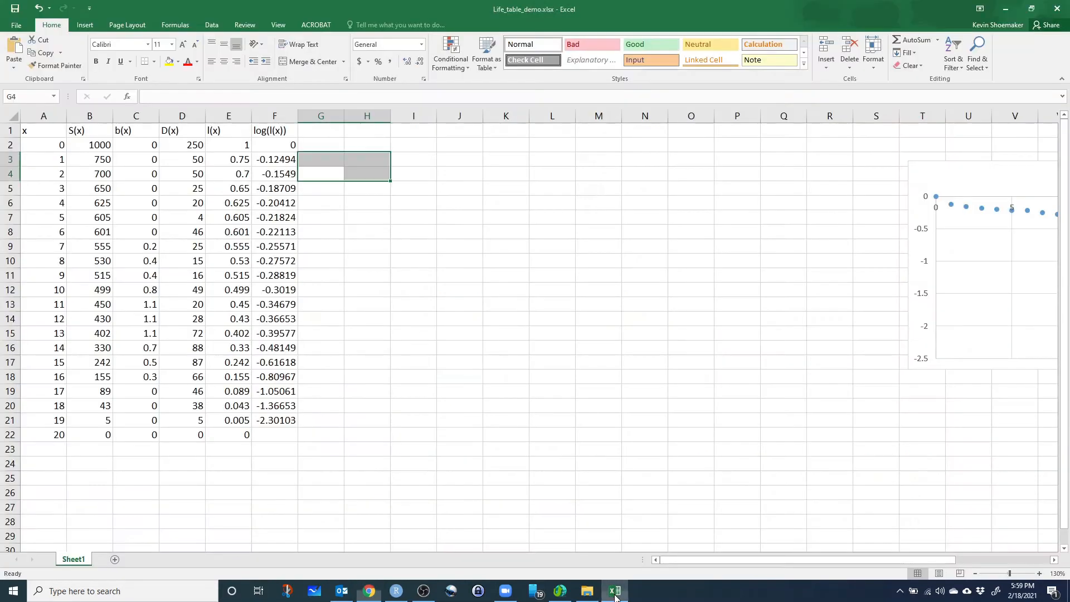
# Enter the header g(x) in cell G1 for the survival rate column.
pyautogui.click(326, 131)
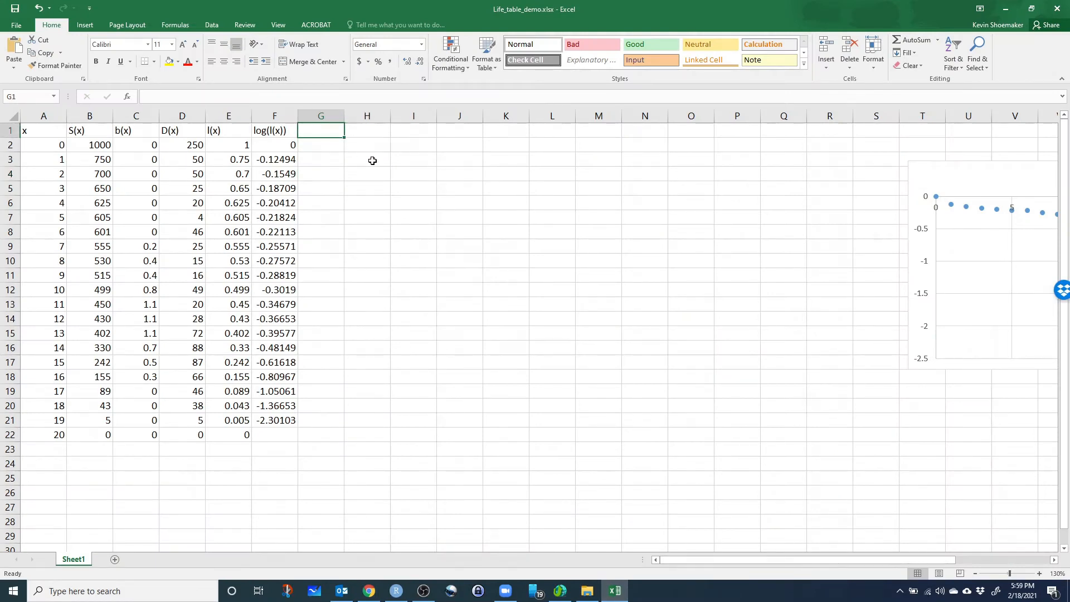
pyautogui.write('(g')
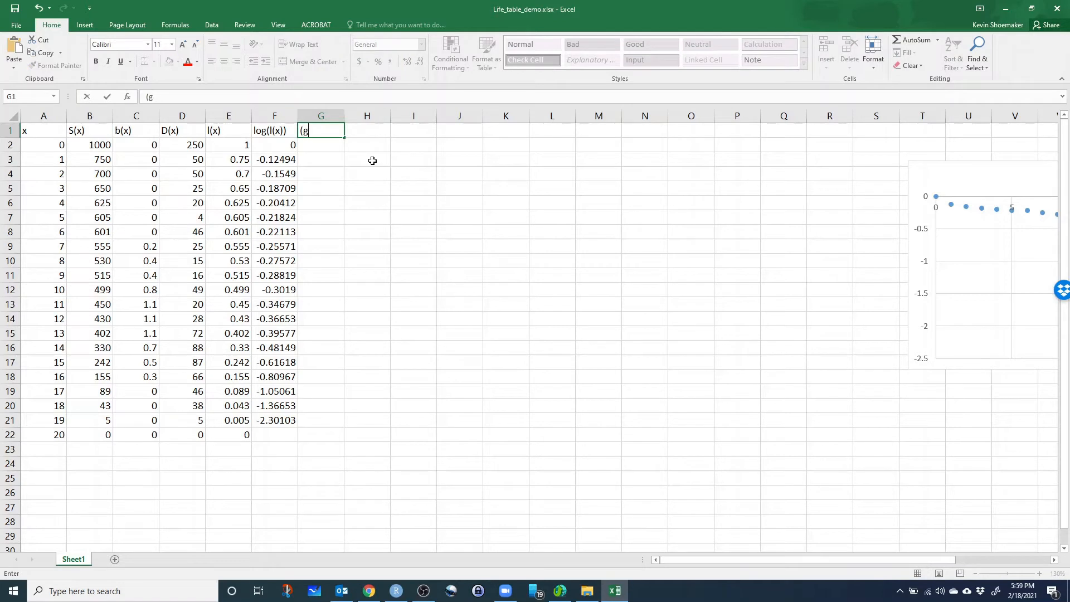
pyautogui.press('BackSpace')
pyautogui.write('g()')
pyautogui.click(152, 97)
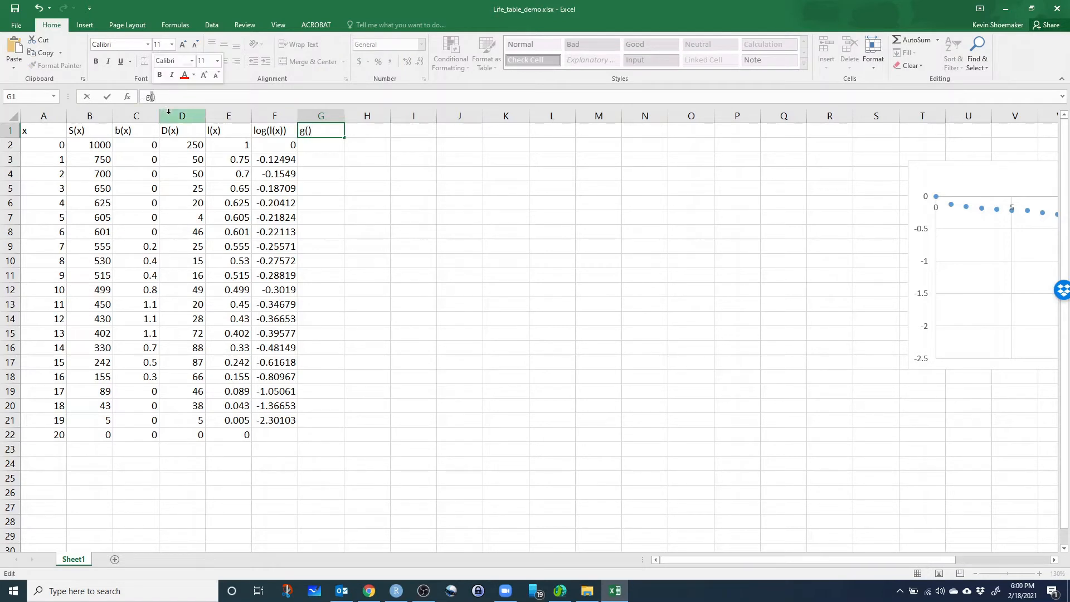
pyautogui.press('Right')
pyautogui.write('x')
pyautogui.write('x')
pyautogui.press('Return')
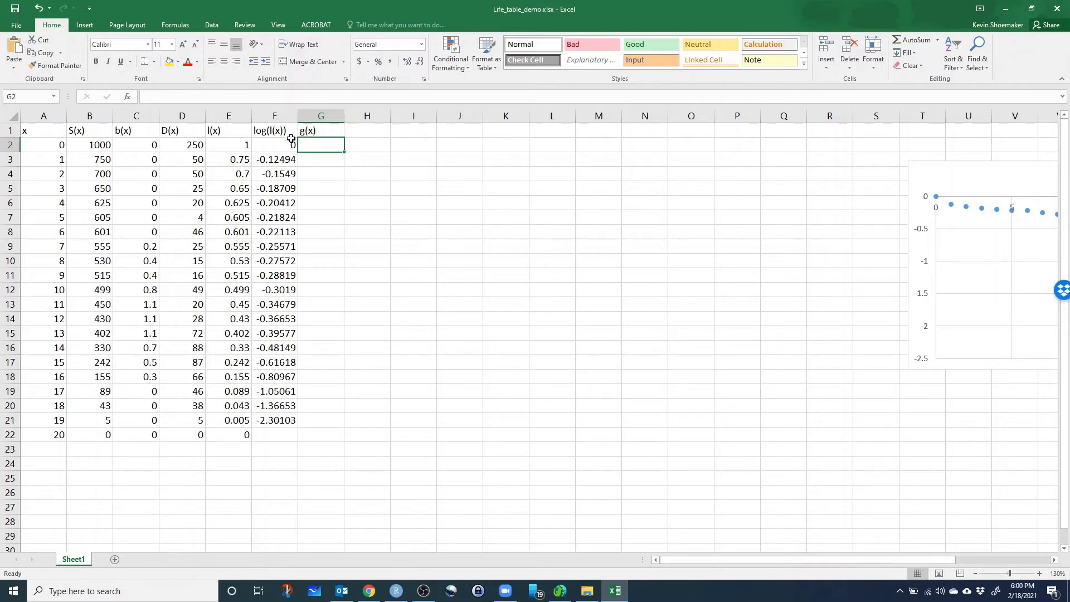
# Calculate the survival rate for age 0 in G2 with the formula =B3/B2.
pyautogui.click(59, 145)
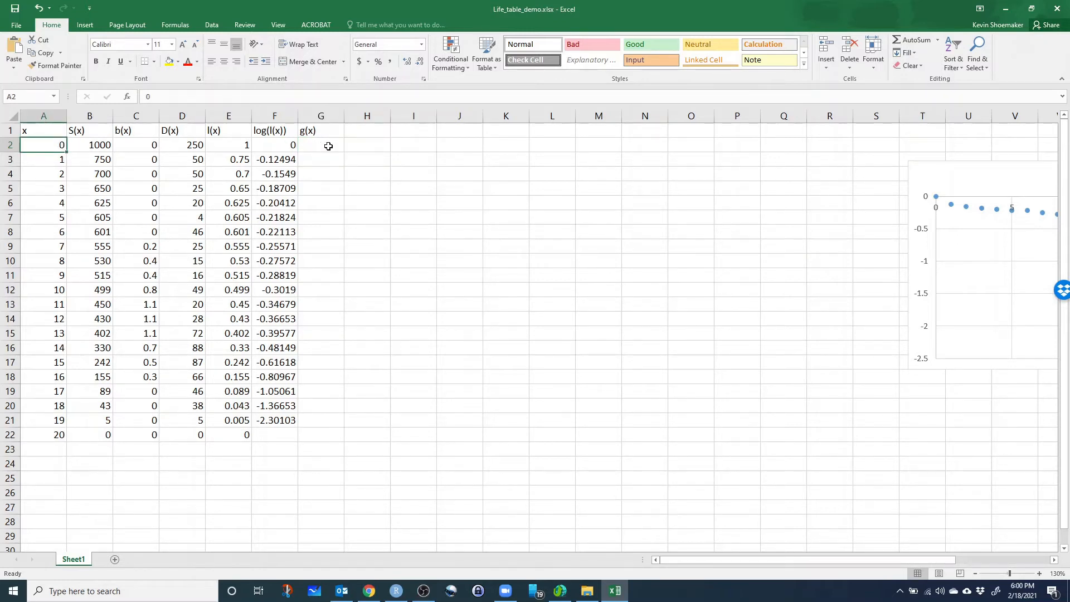
pyautogui.click(56, 159)
pyautogui.click(326, 146)
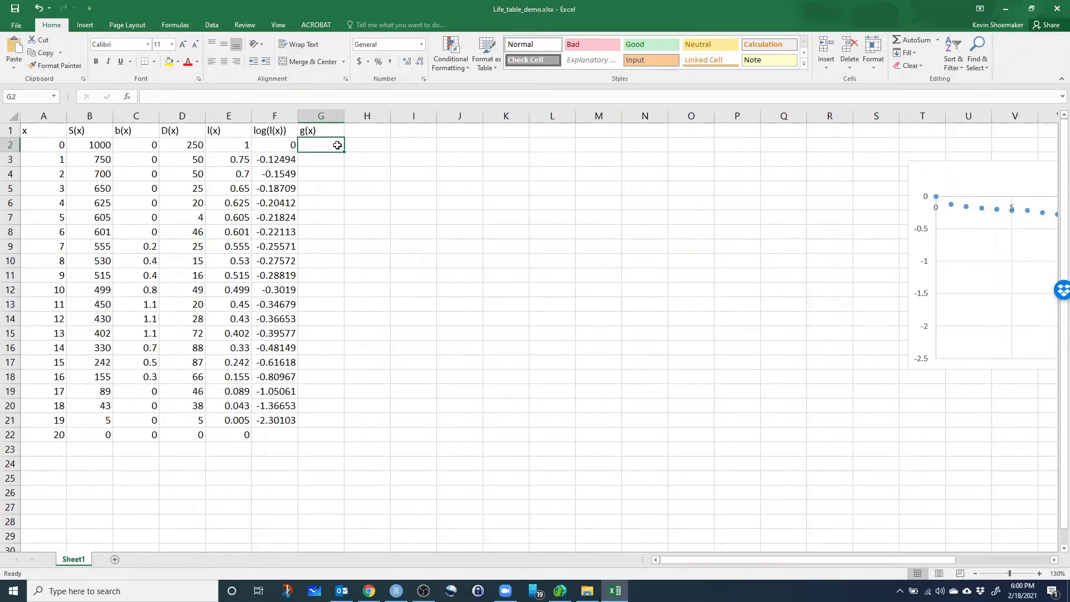
pyautogui.write('=')
pyautogui.click(95, 160)
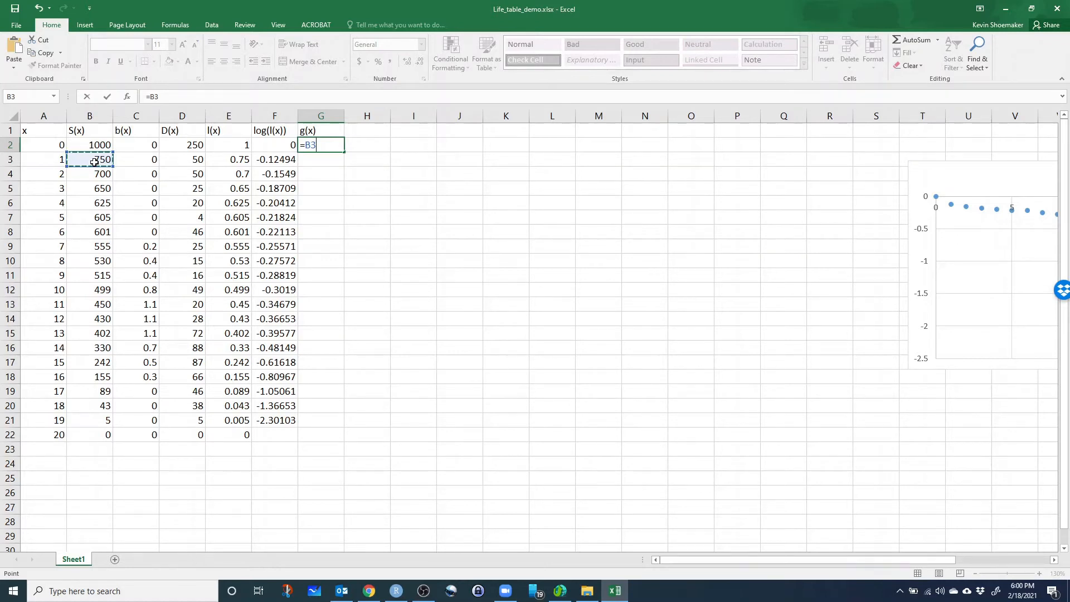
pyautogui.write('/')
pyautogui.click(106, 145)
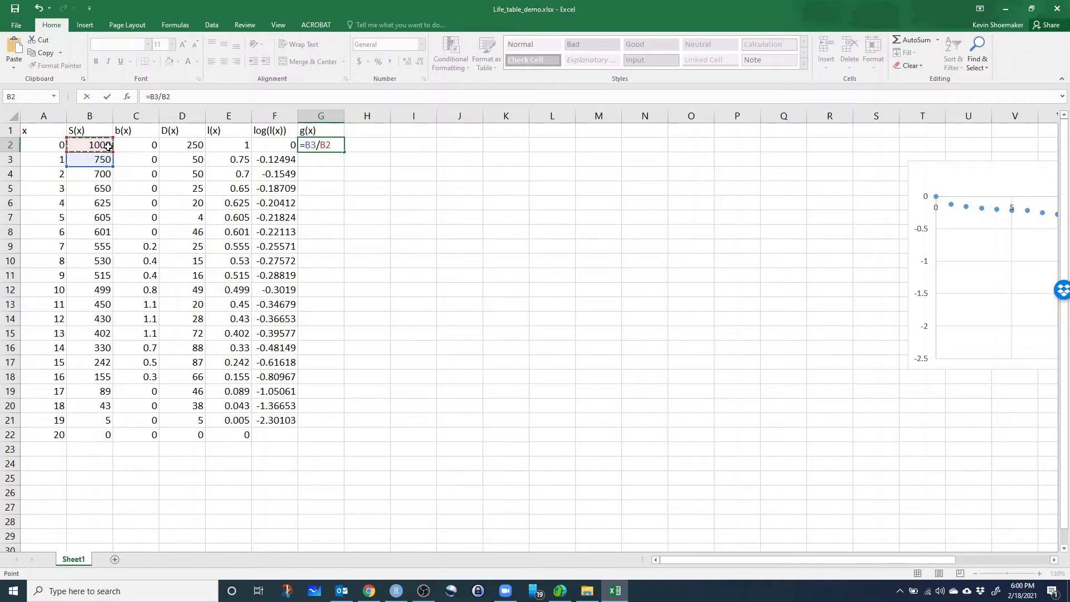
pyautogui.press('Return')
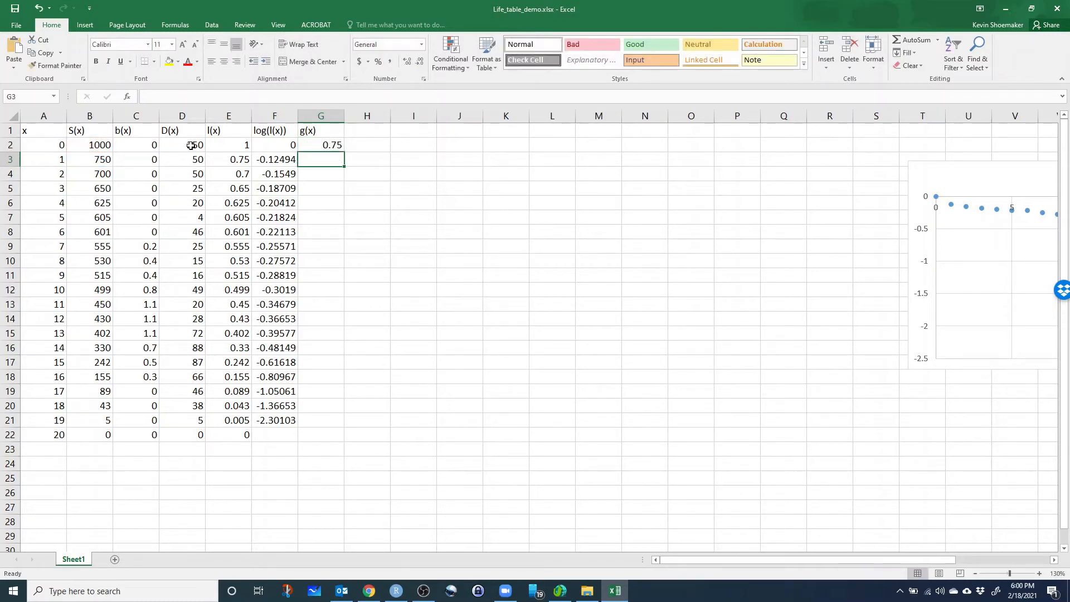
# Fill the survival rate formula from G2 down through G21, then deselect the range.
pyautogui.click(246, 160)
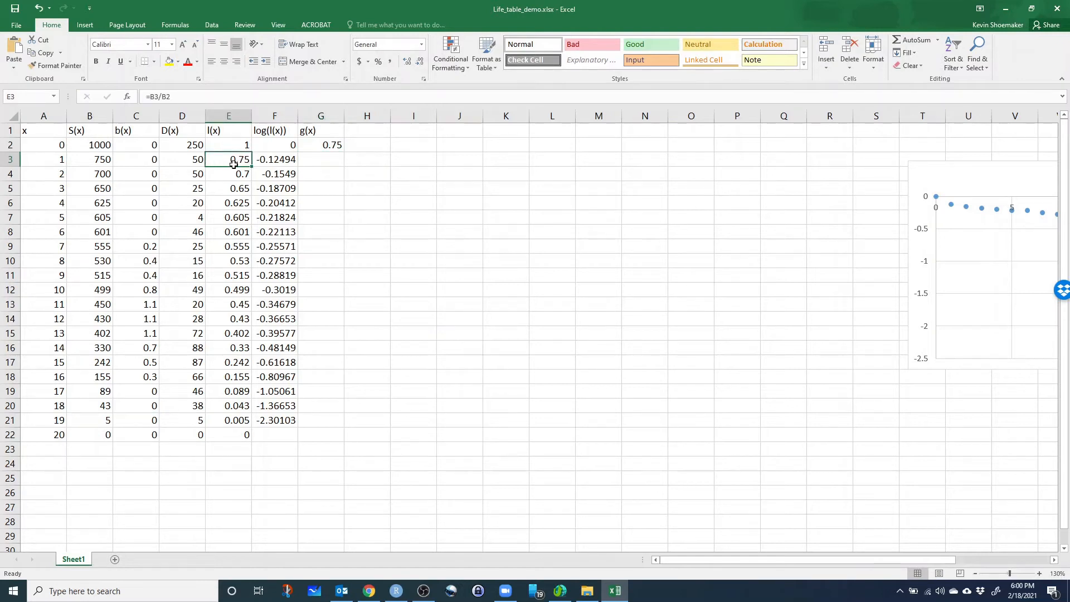
pyautogui.click(327, 144)
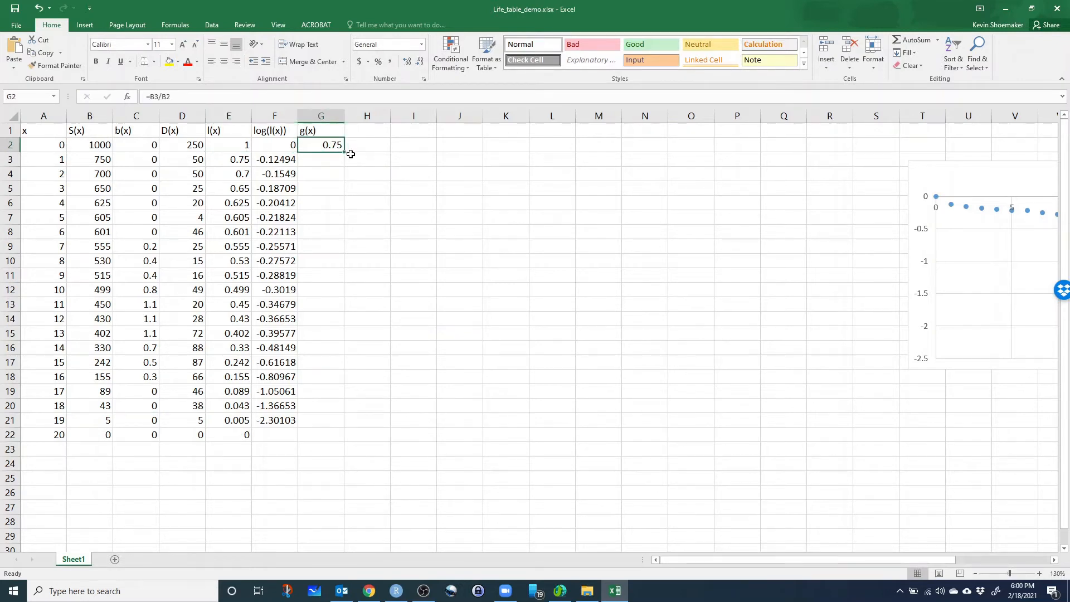
pyautogui.moveTo(345, 154); pyautogui.dragTo(337, 427)
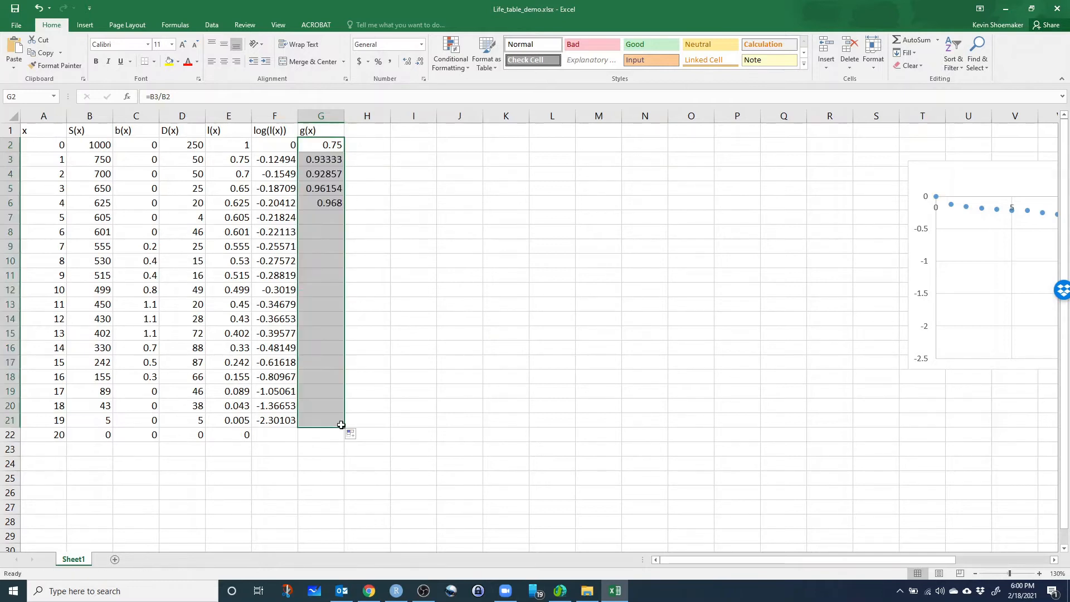
pyautogui.click(378, 214)
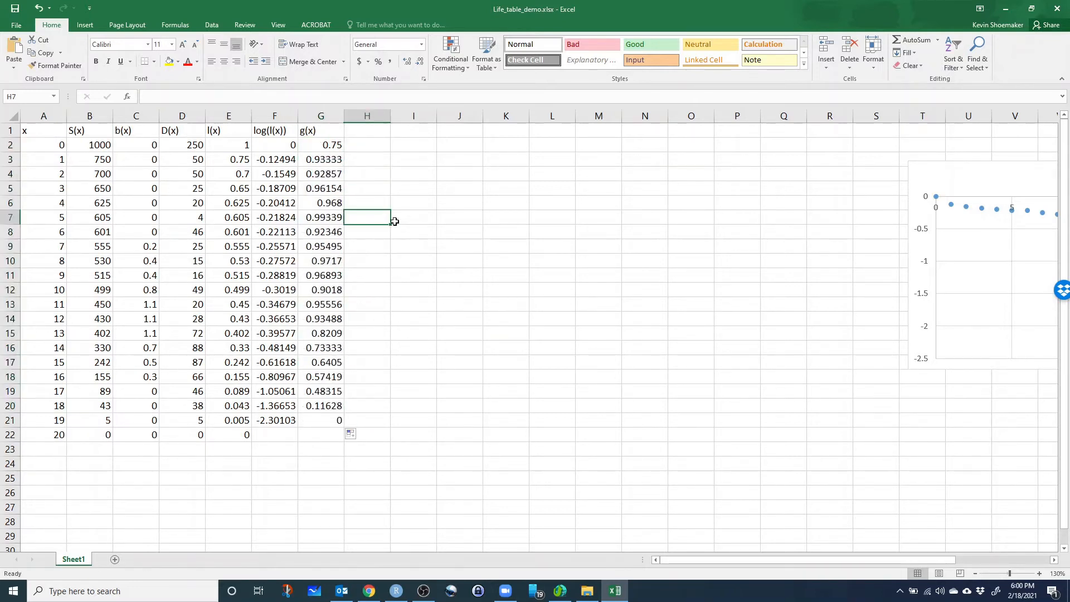
# Inspect the filled g(x) formulas in G3 through G6 to check which survivor cells they reference.
pyautogui.click(310, 158)
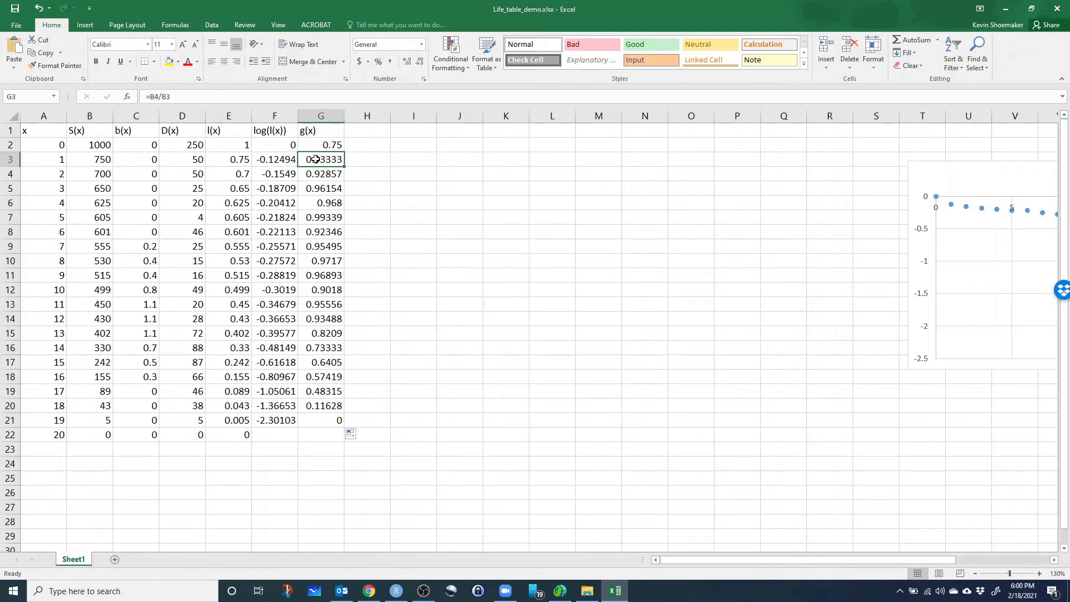
pyautogui.press('F2')
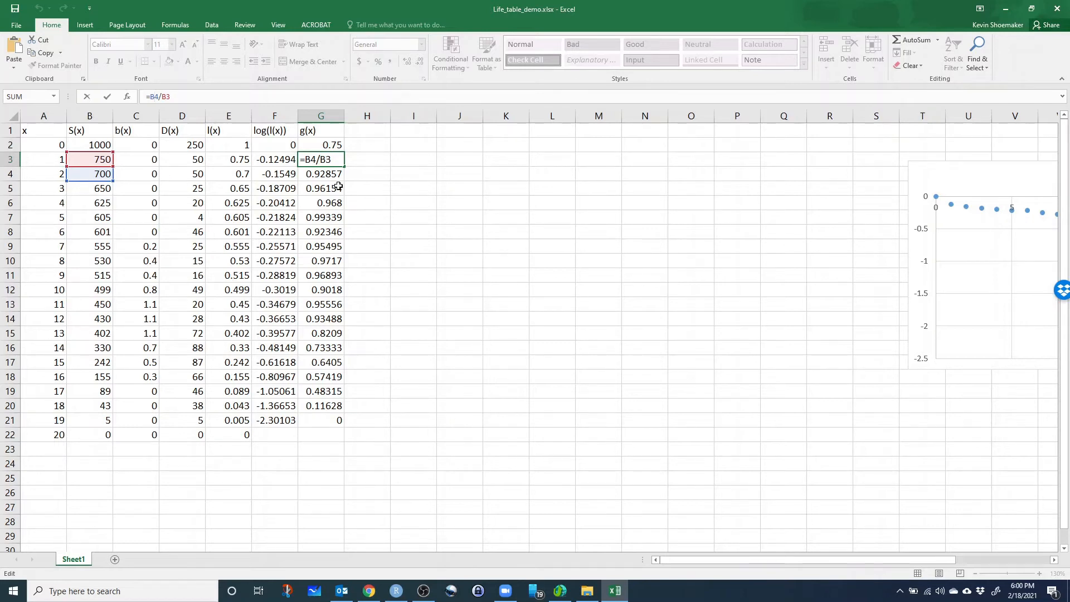
pyautogui.press('Return')
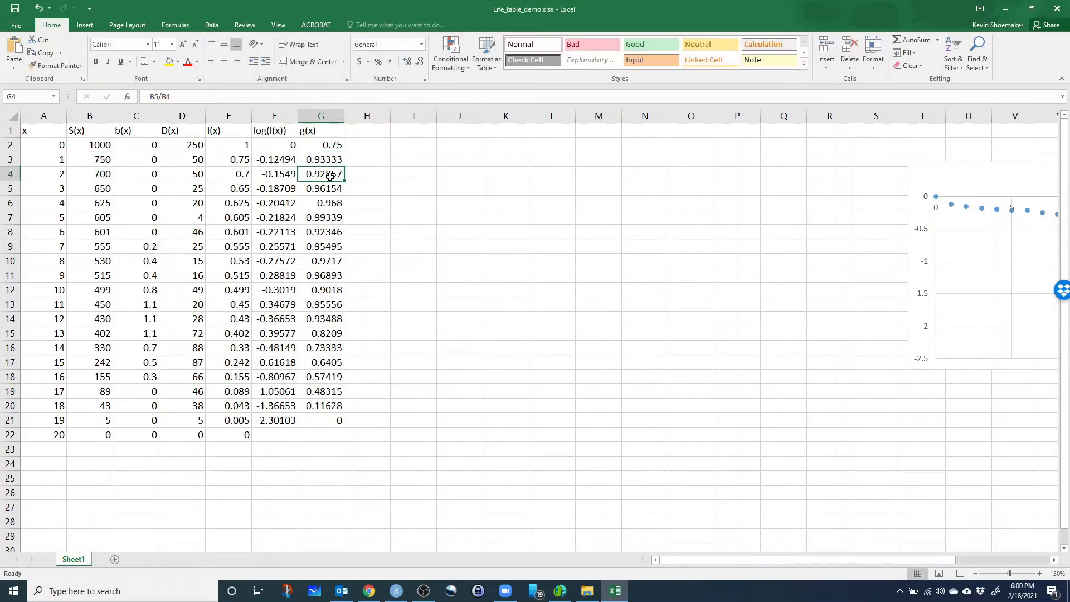
pyautogui.click(329, 192)
pyautogui.click(333, 207)
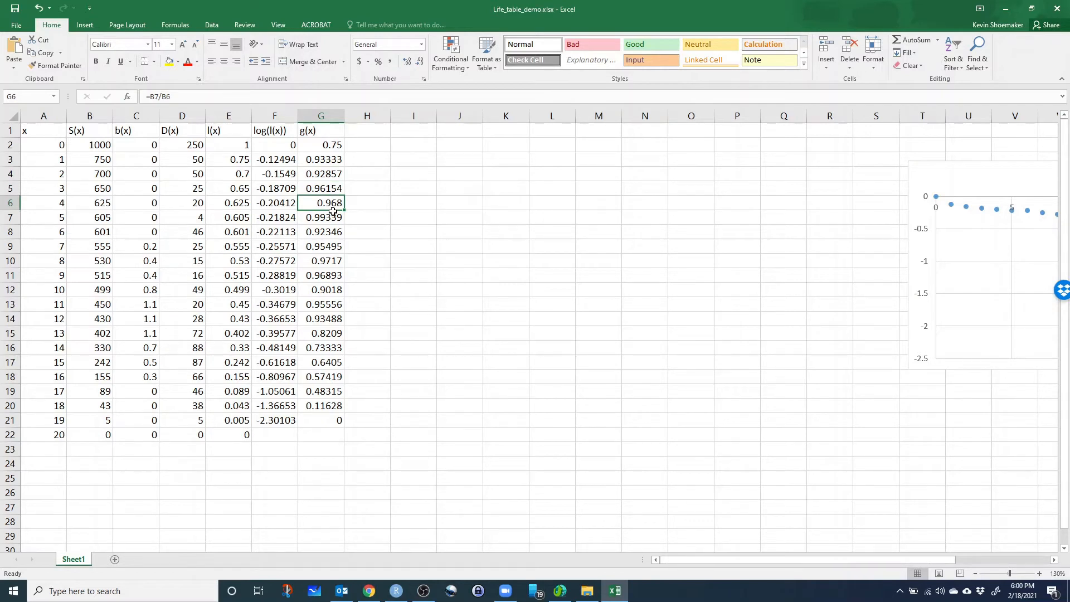
pyautogui.click(321, 185)
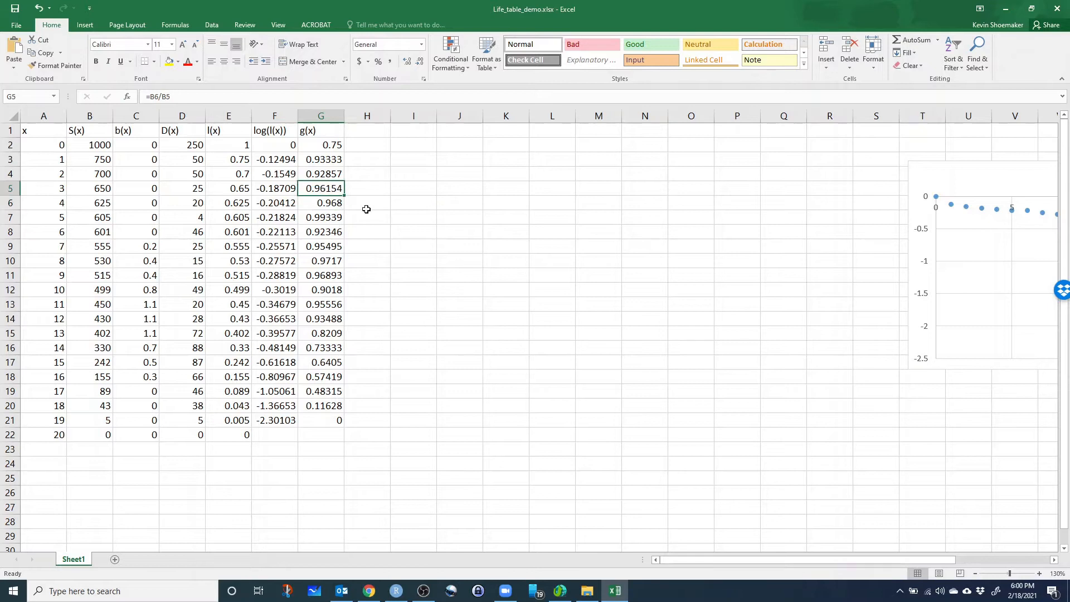
# Switch to the Lab 3 page in Chrome, study the lifetime reproductive potential formula in Eq. 3, and return to the Excel workbook.
pyautogui.click(369, 591)
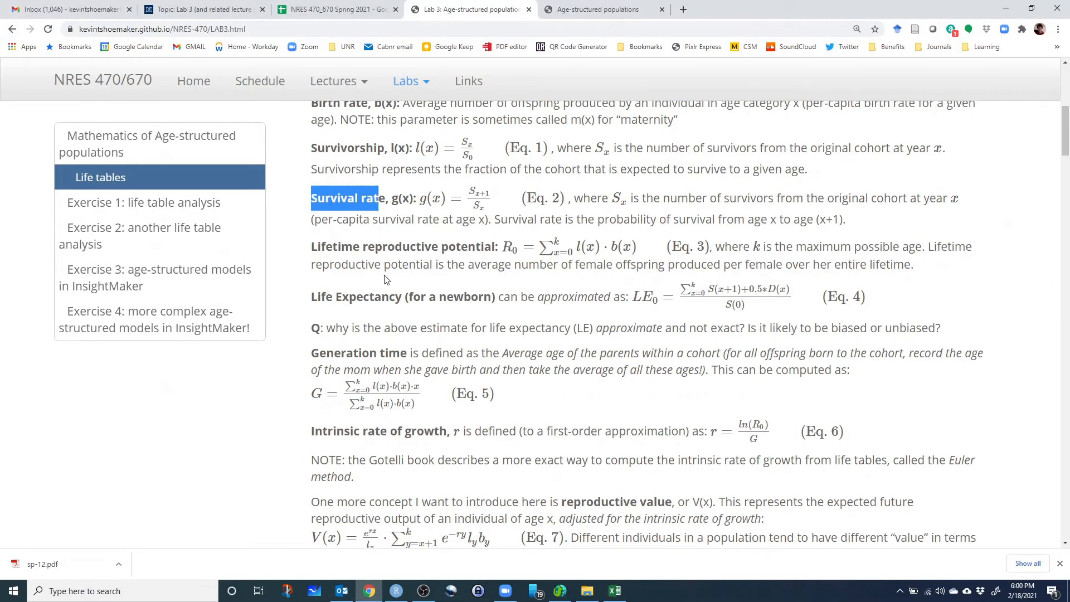
pyautogui.scroll(-1, 399, 279)
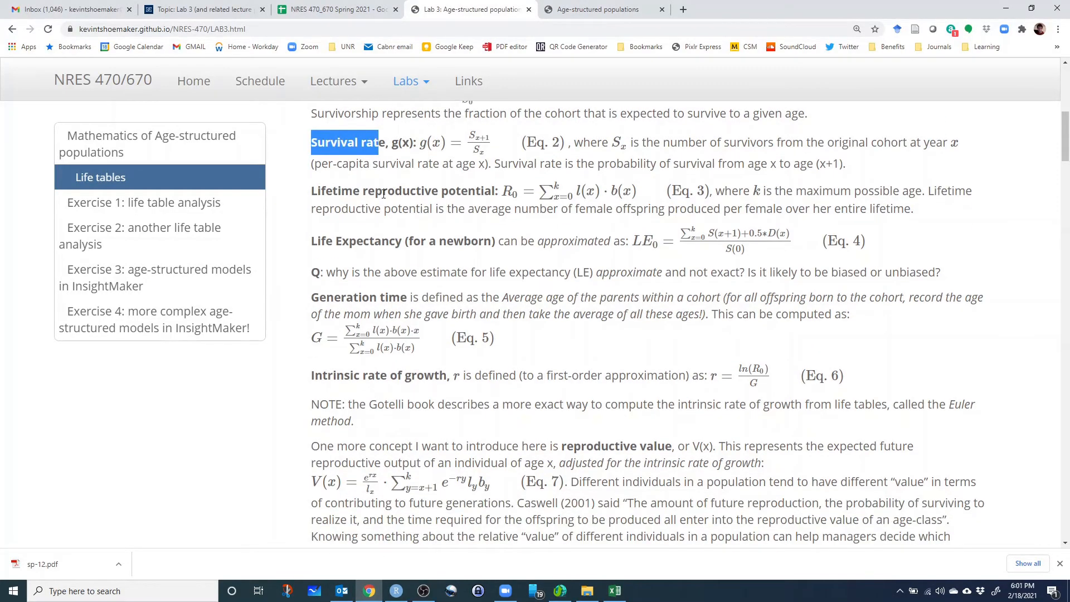
pyautogui.moveTo(333, 192); pyautogui.dragTo(486, 186)
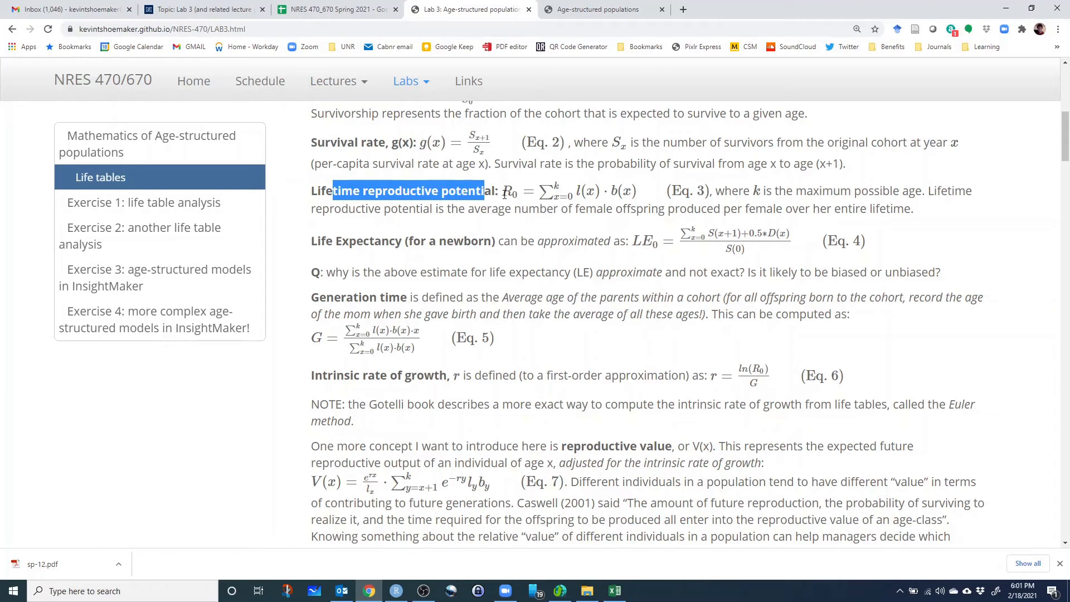
pyautogui.click(578, 191)
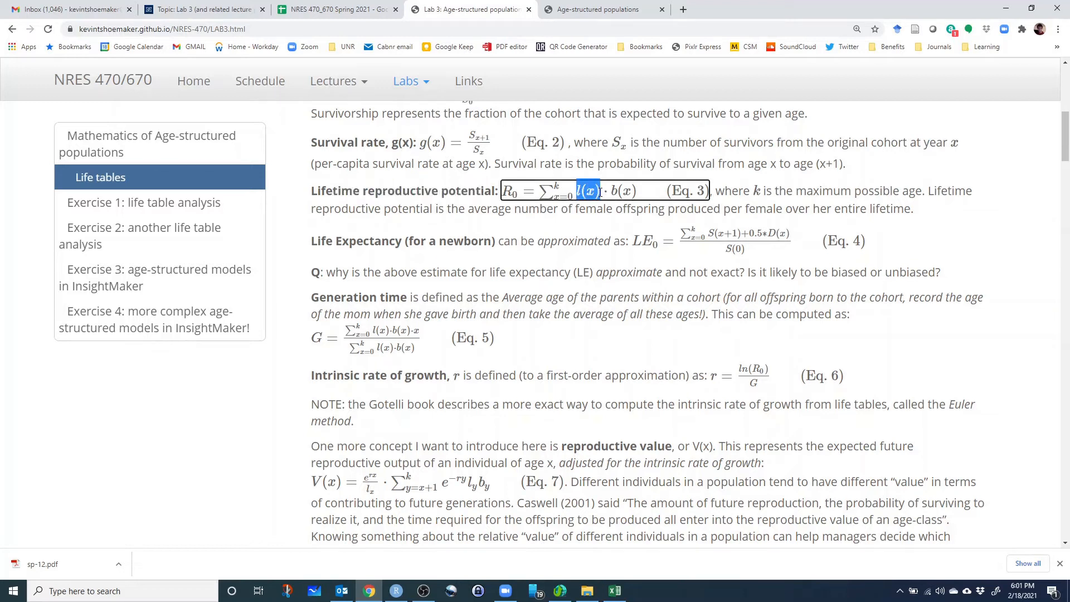
pyautogui.moveTo(615, 194); pyautogui.dragTo(634, 195)
pyautogui.click(648, 200)
pyautogui.moveTo(611, 193); pyautogui.dragTo(637, 193)
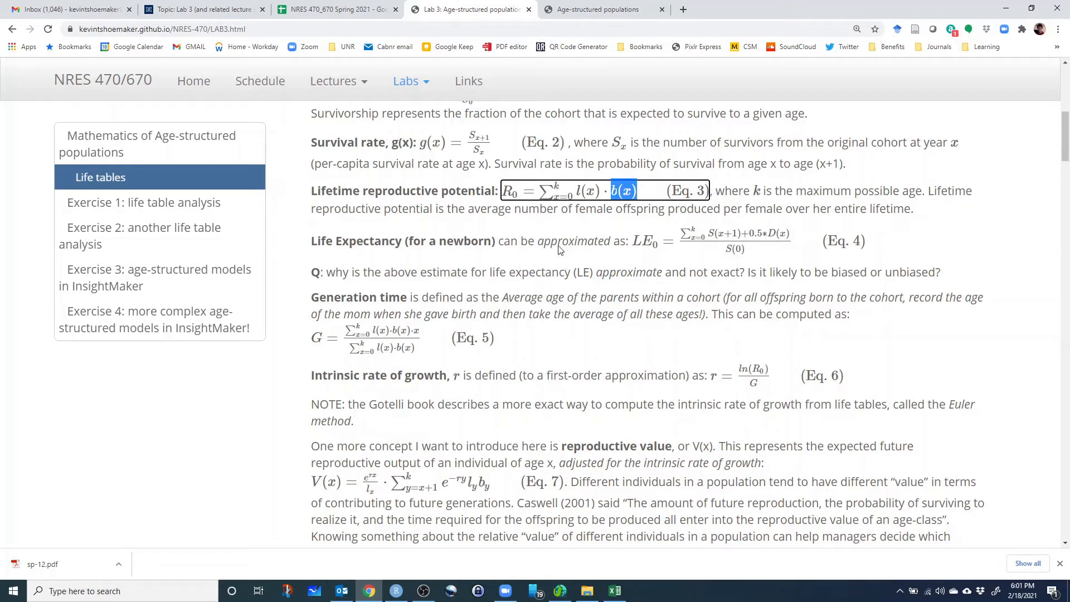
pyautogui.moveTo(576, 191); pyautogui.dragTo(636, 190)
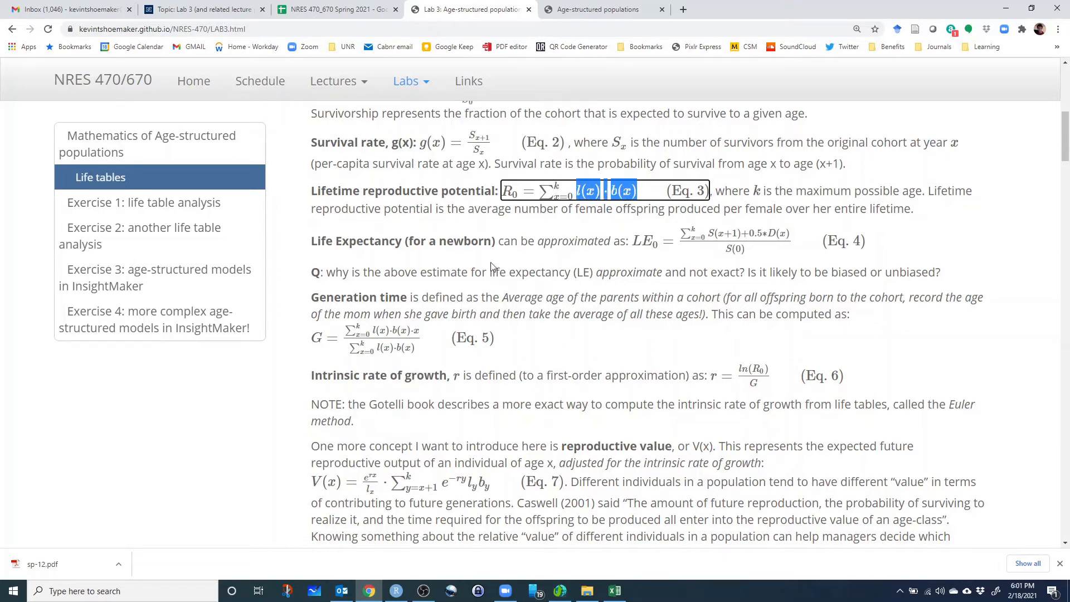
pyautogui.click(590, 192)
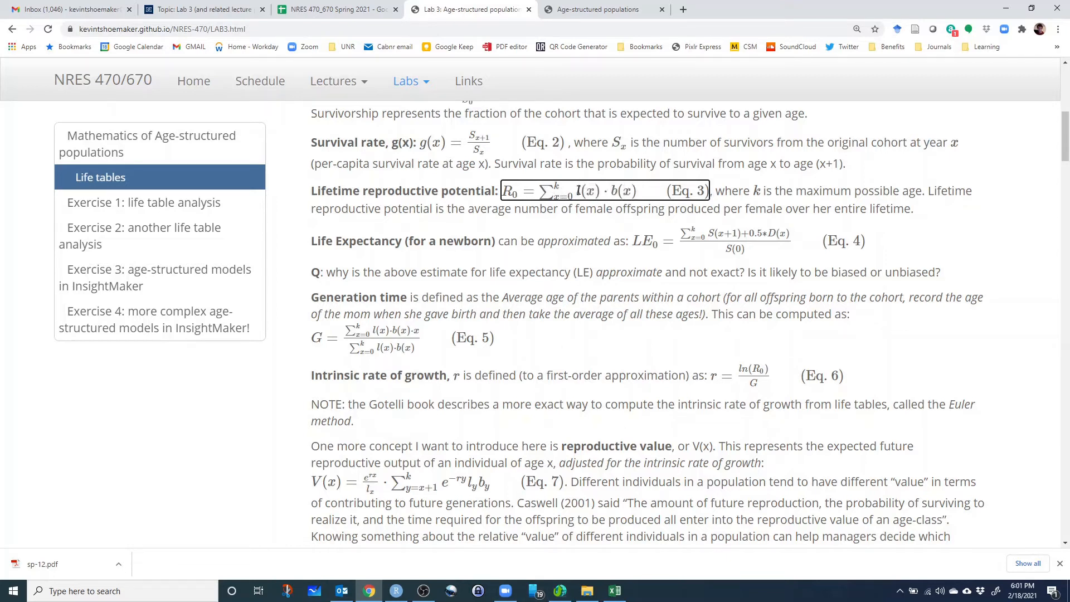
pyautogui.moveTo(577, 192); pyautogui.dragTo(637, 190)
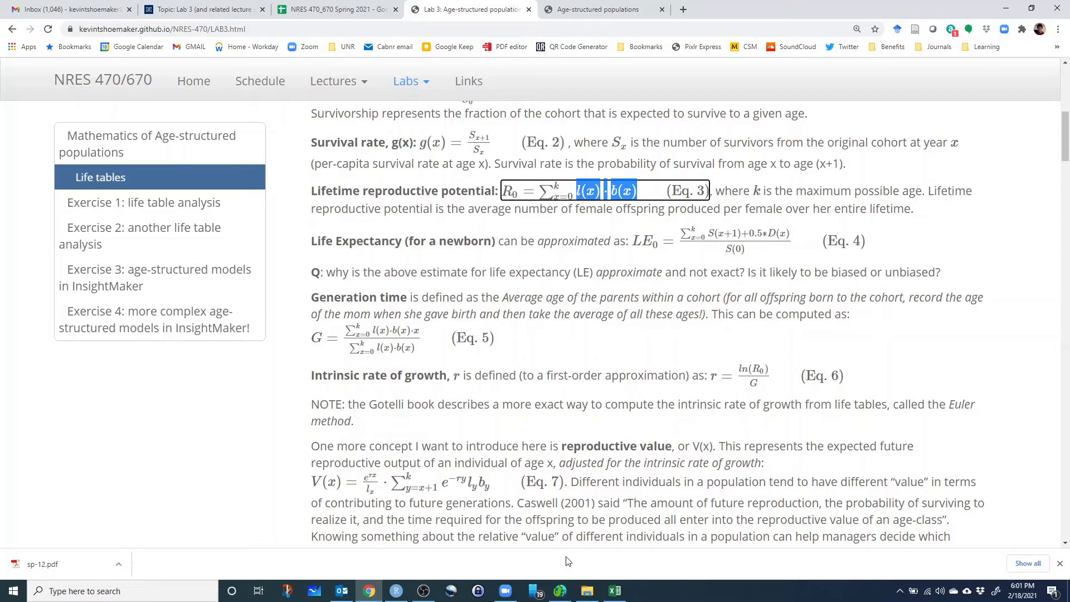
pyautogui.click(616, 594)
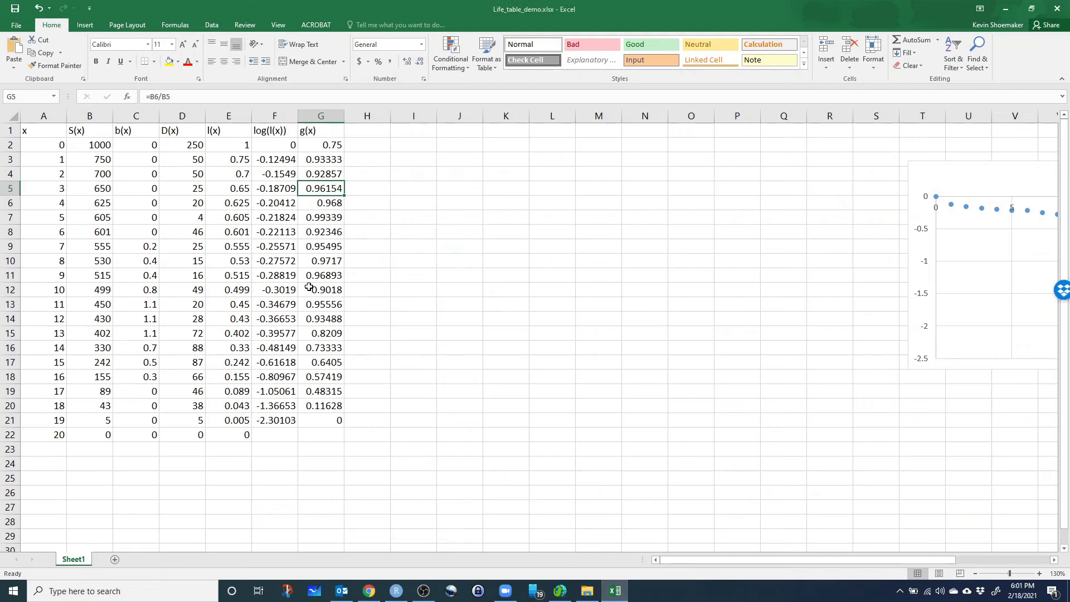
# Enter the header lxbx in H1 and calculate the age 0 product in H2 with =E2*C2.
pyautogui.click(366, 130)
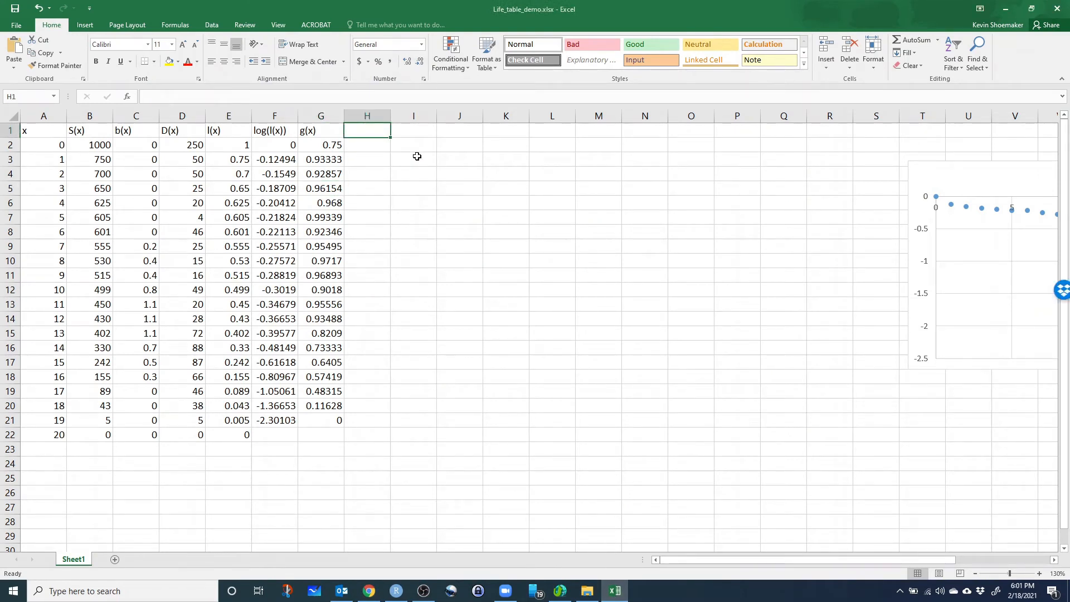
pyautogui.write('lx')
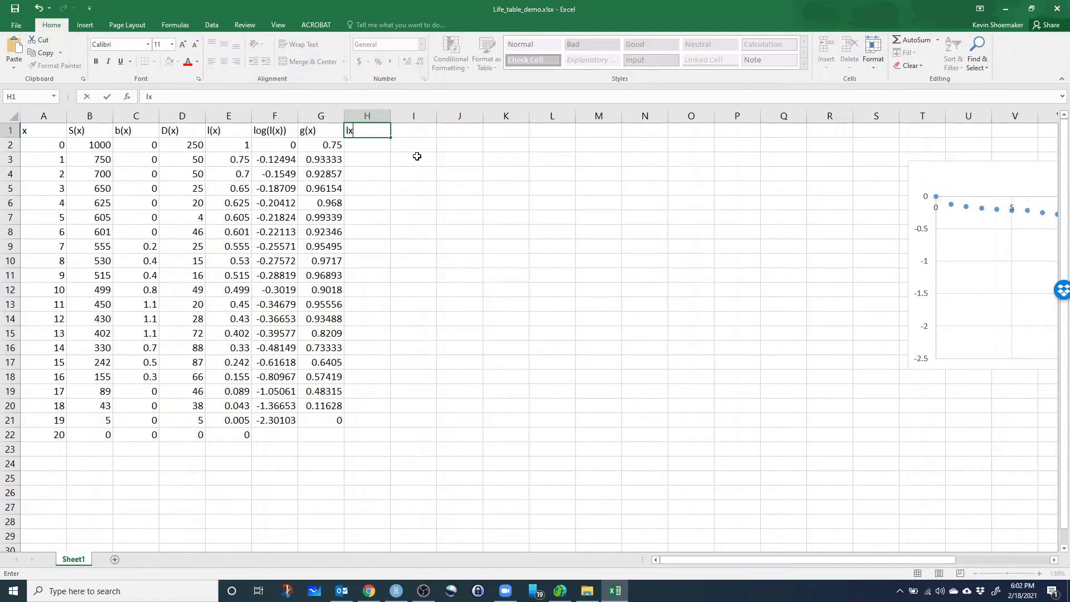
pyautogui.write('bx')
pyautogui.click(371, 149)
pyautogui.write('=')
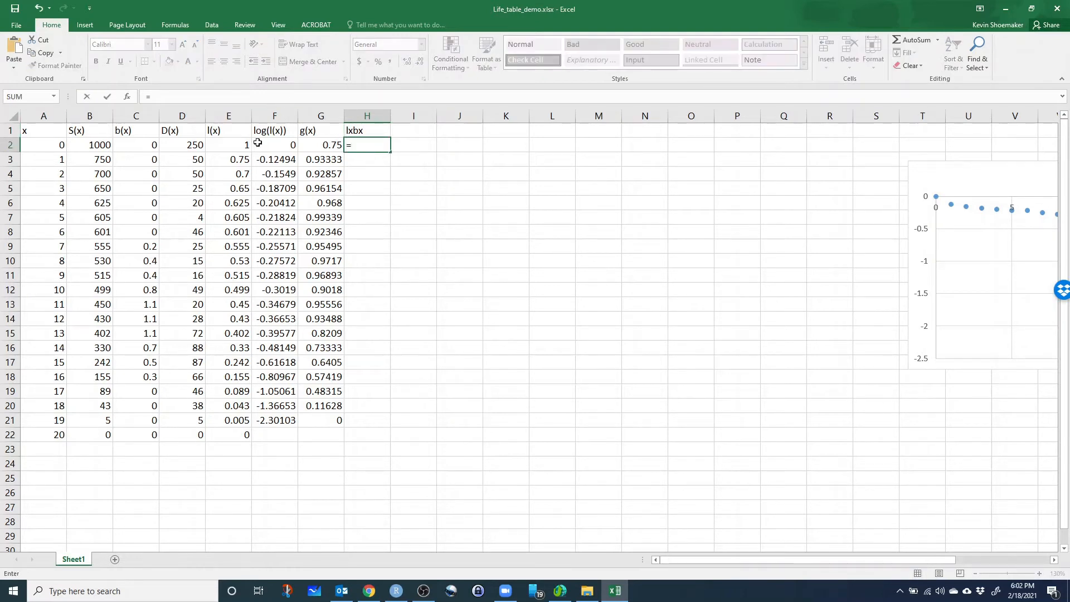
pyautogui.click(240, 147)
pyautogui.write('*')
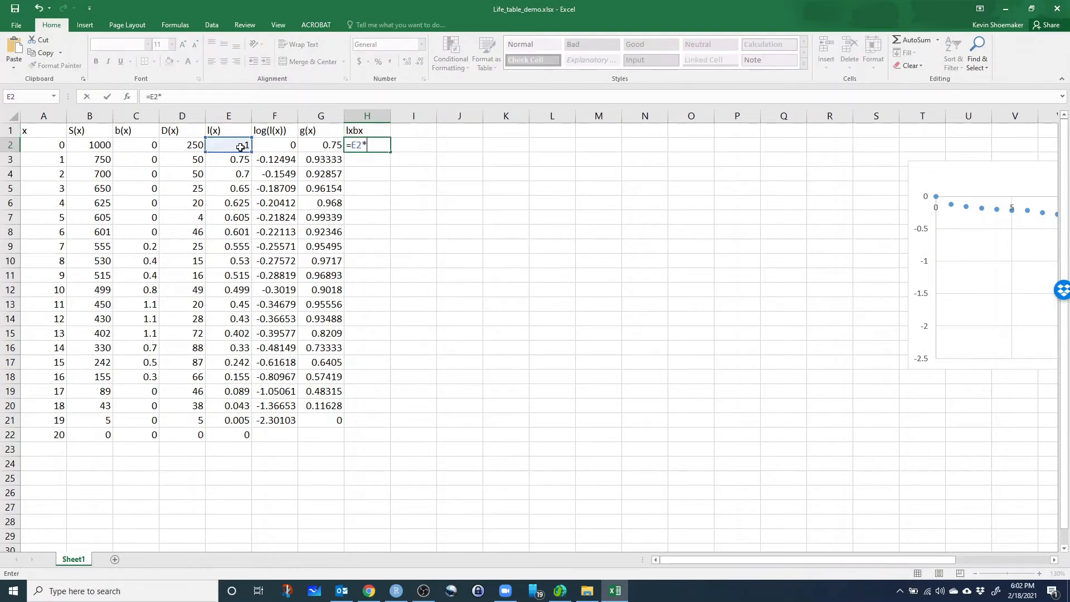
pyautogui.click(135, 145)
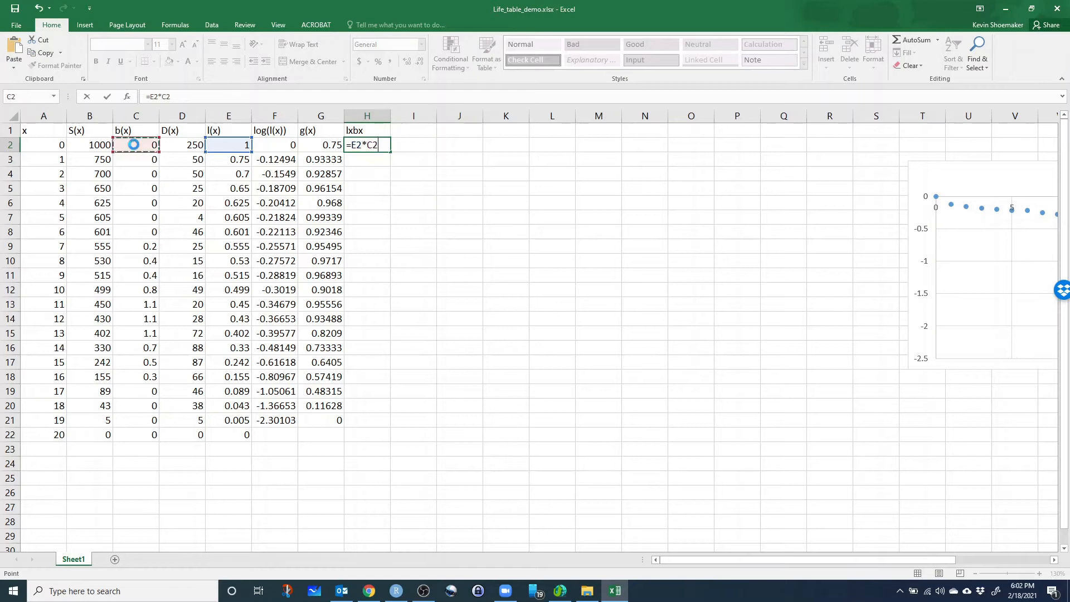
pyautogui.press('Return')
# Fill the lxbx formula down column H through row 22 and deselect the range.
pyautogui.click(372, 146)
pyautogui.moveTo(390, 152); pyautogui.dragTo(391, 443)
pyautogui.click(390, 164)
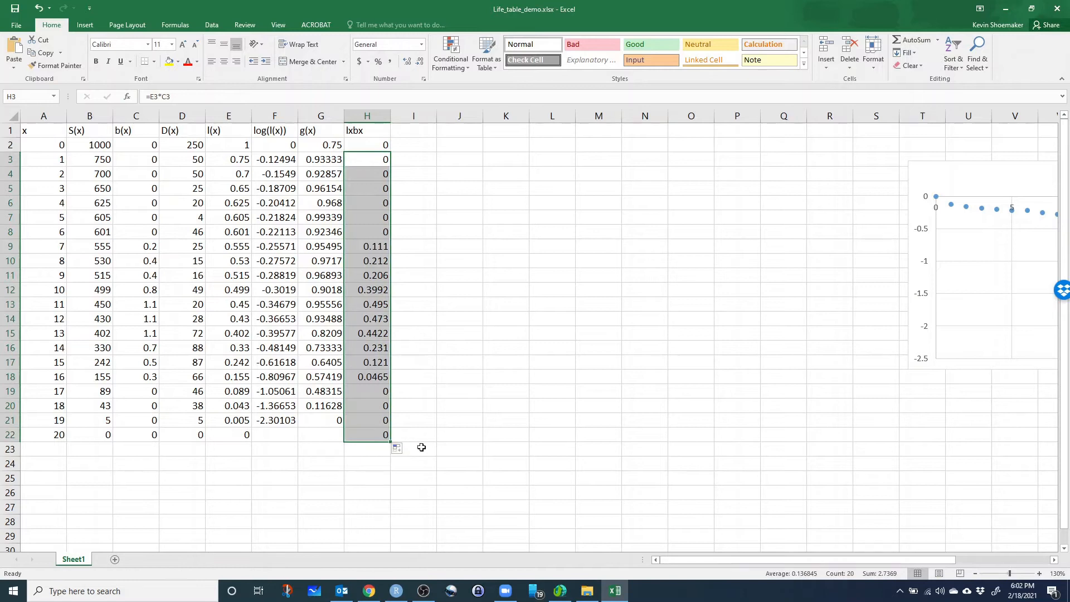
pyautogui.click(509, 446)
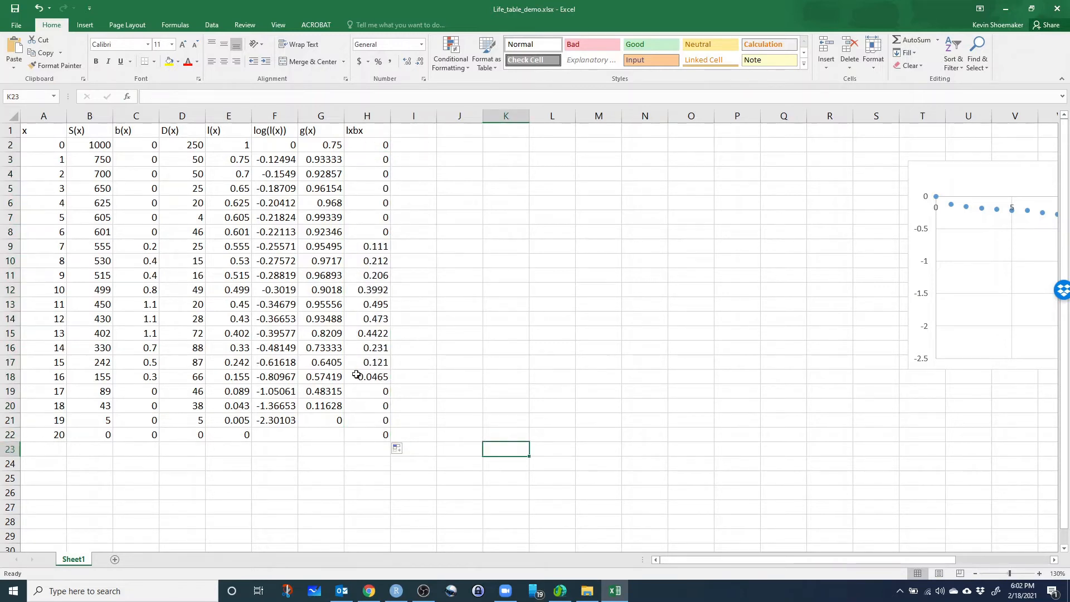
pyautogui.scroll(-1, 314, 395)
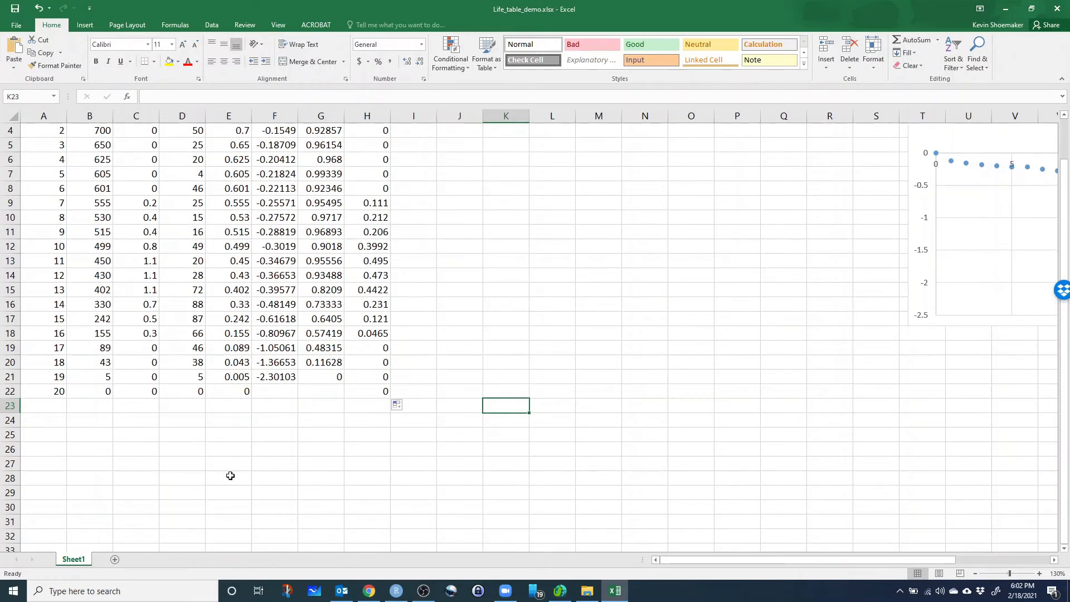
# Enter the label R0 in A26 below the life table and make it bold.
pyautogui.click(99, 443)
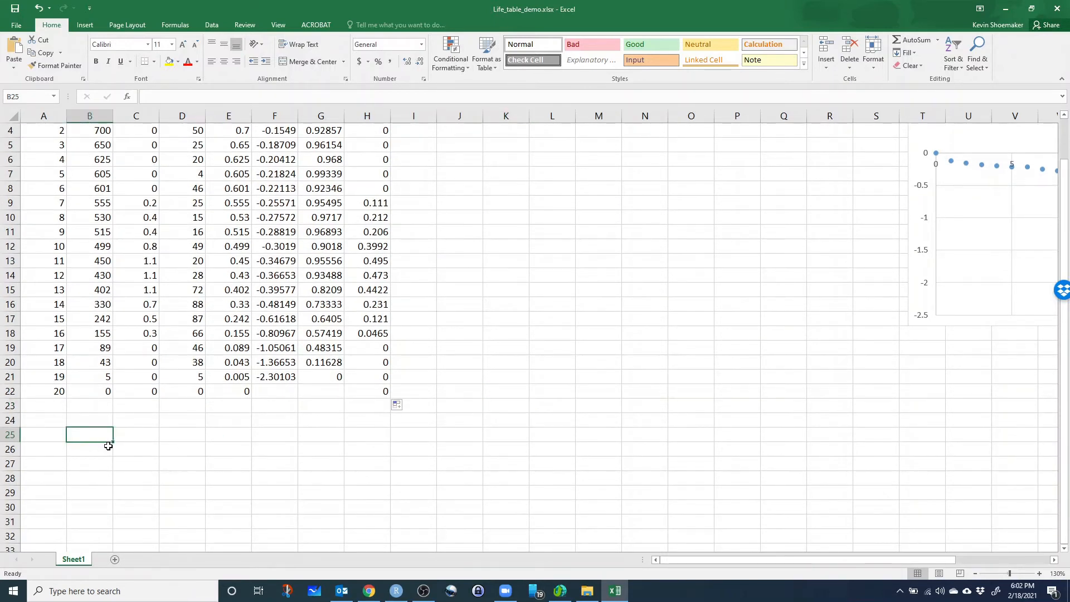
pyautogui.press('Down')
pyautogui.press('Left')
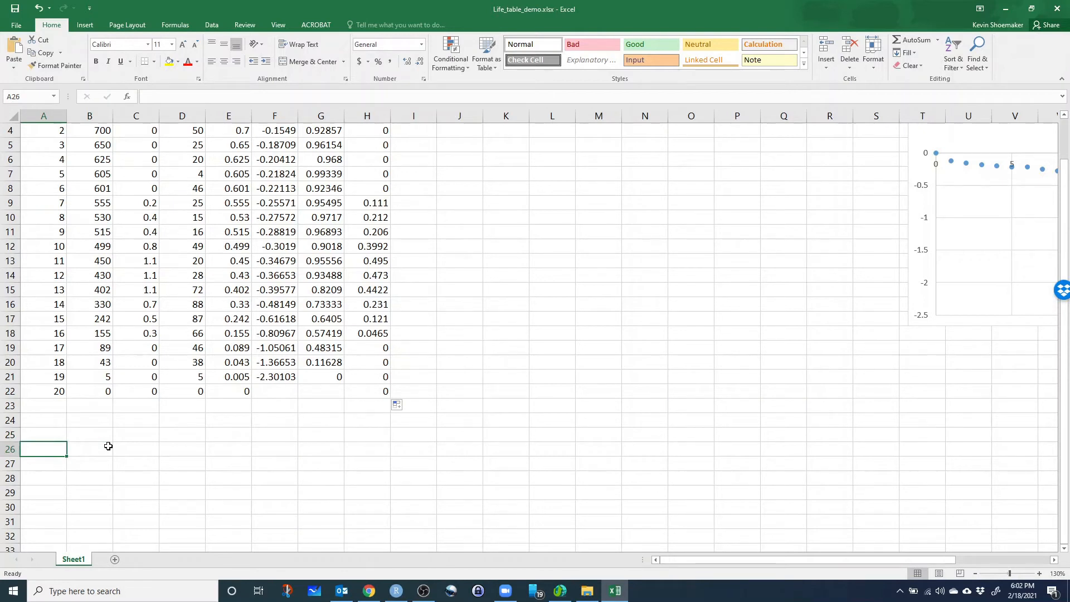
pyautogui.write('R0')
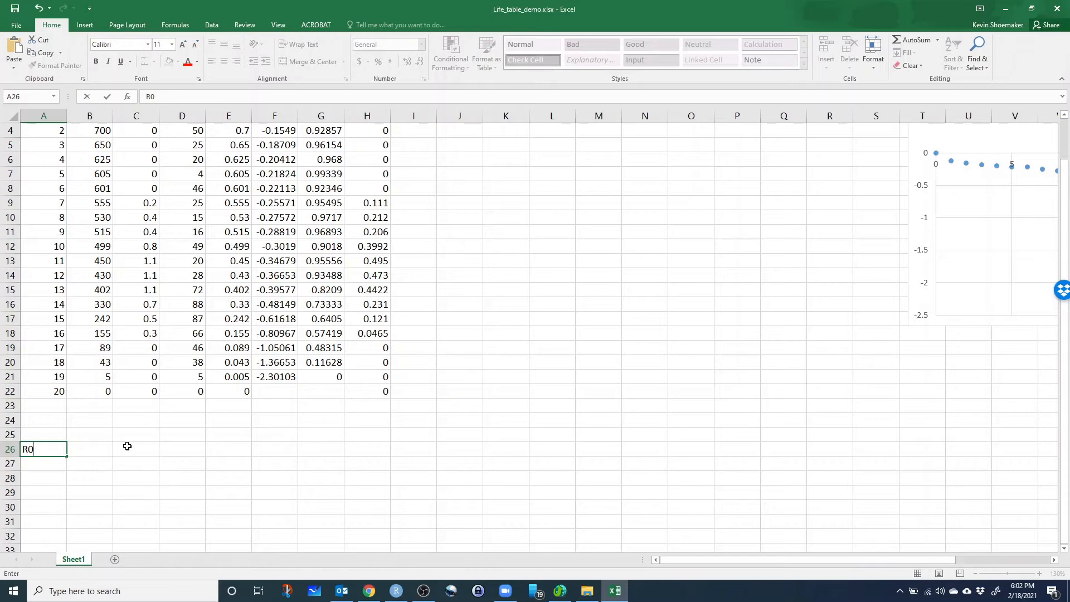
pyautogui.click(122, 473)
pyautogui.click(44, 445)
pyautogui.hotkey('ctrl', 'b')
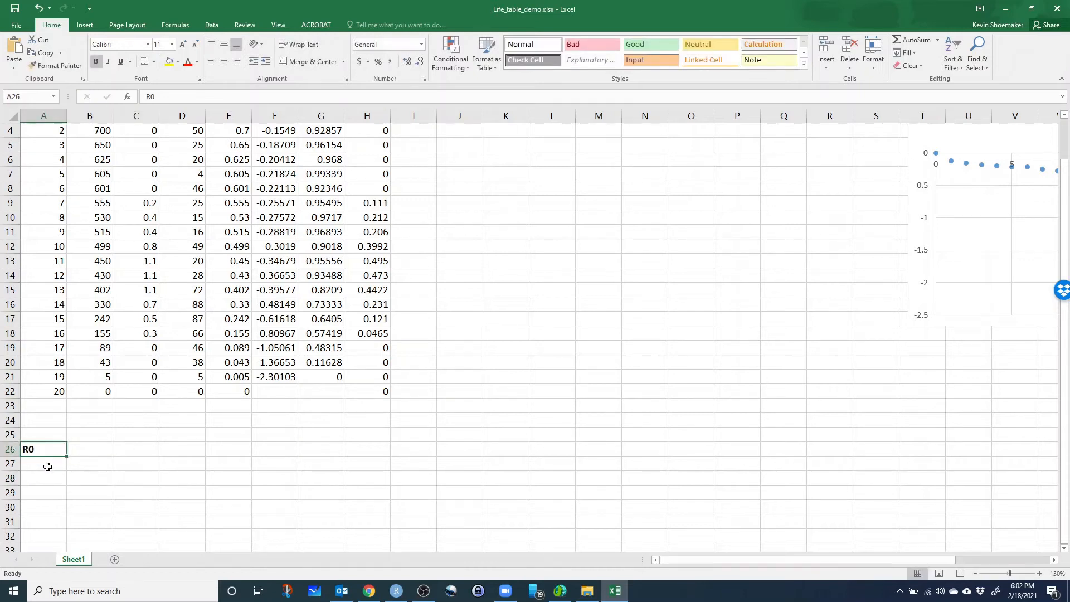
# Calculate R0 in B26 by summing the lxbx products with =SUM(H2:H22).
pyautogui.click(78, 448)
pyautogui.write('=')
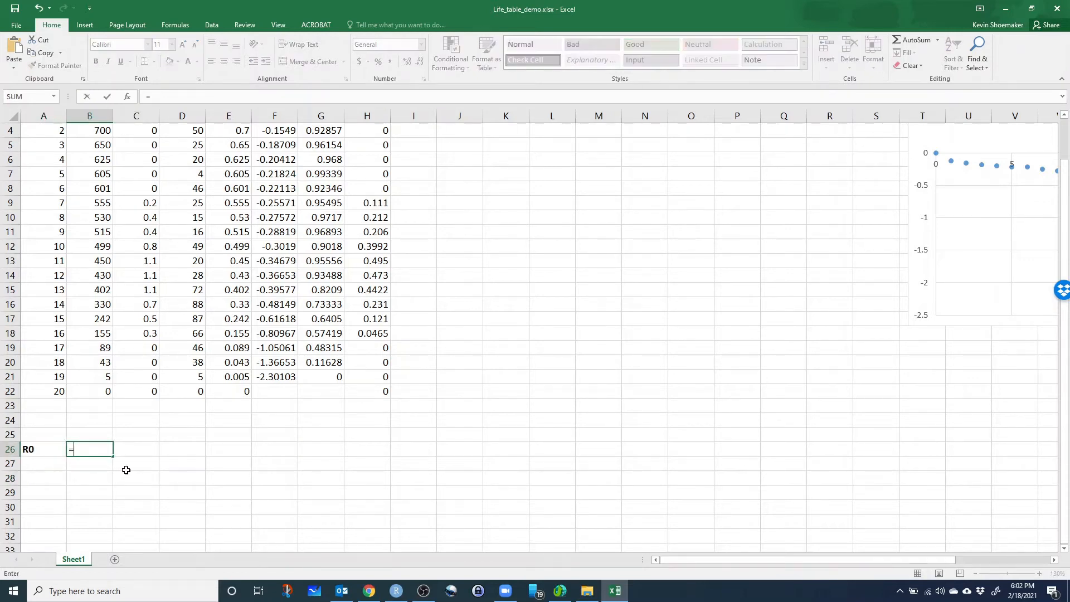
pyautogui.write('sum(')
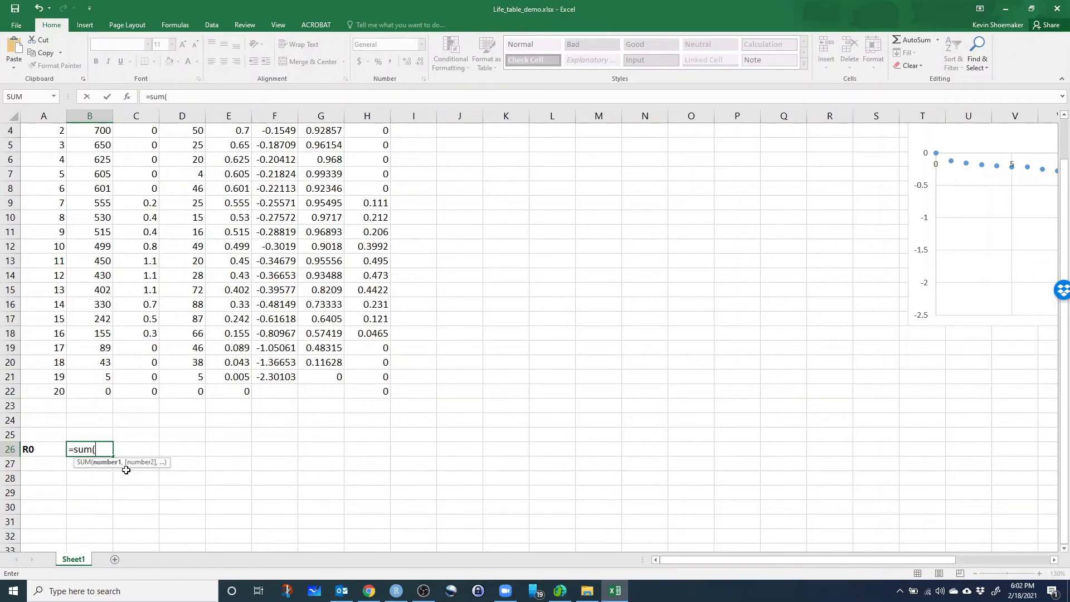
pyautogui.scroll(1, 368, 346)
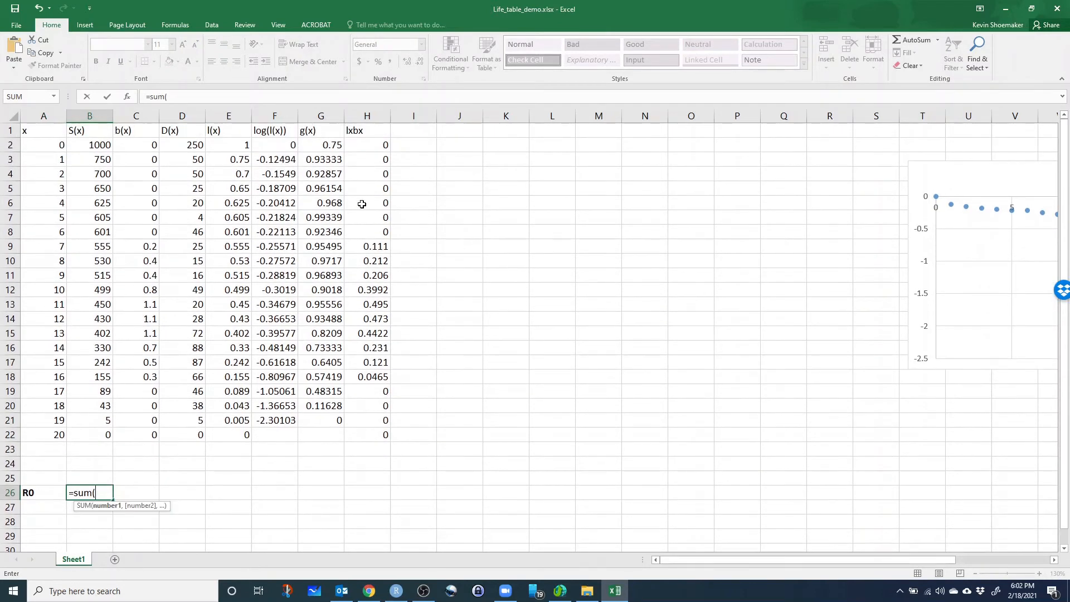
pyautogui.moveTo(367, 148); pyautogui.dragTo(370, 436)
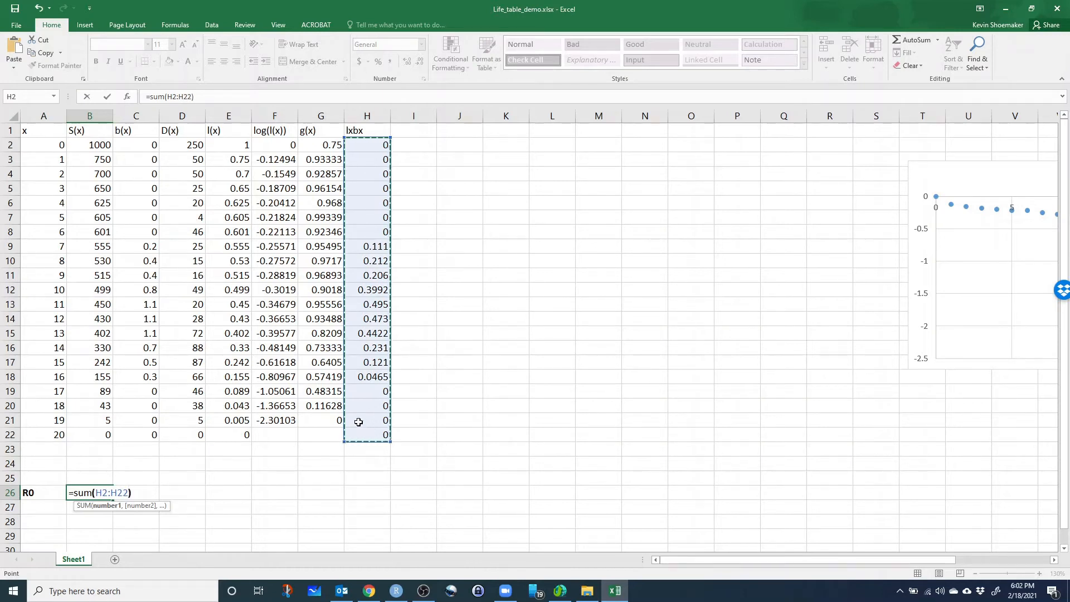
pyautogui.write(')')
pyautogui.press('Return')
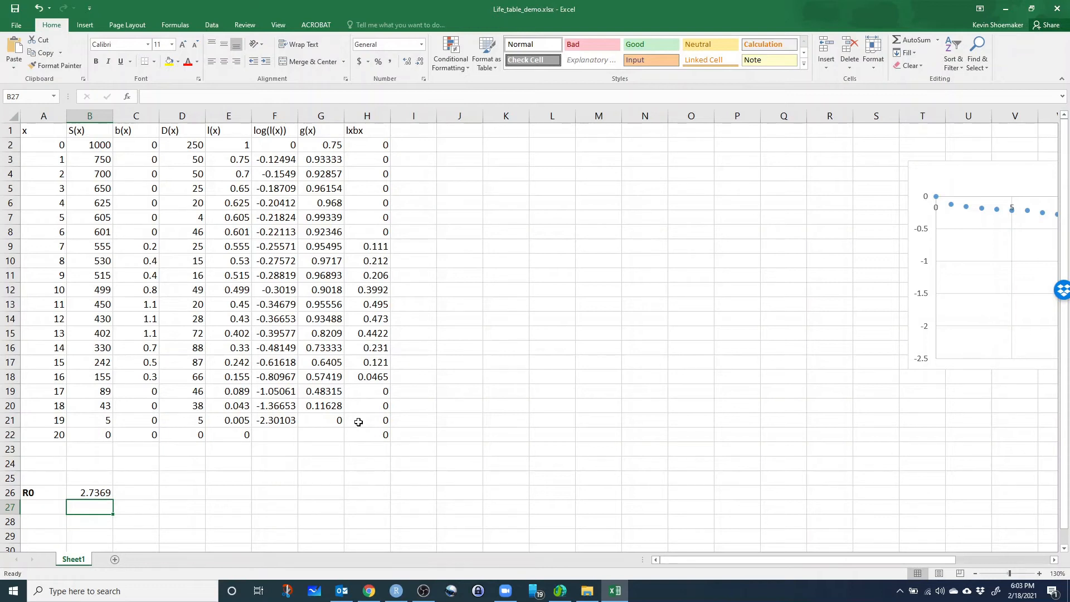
pyautogui.click(99, 491)
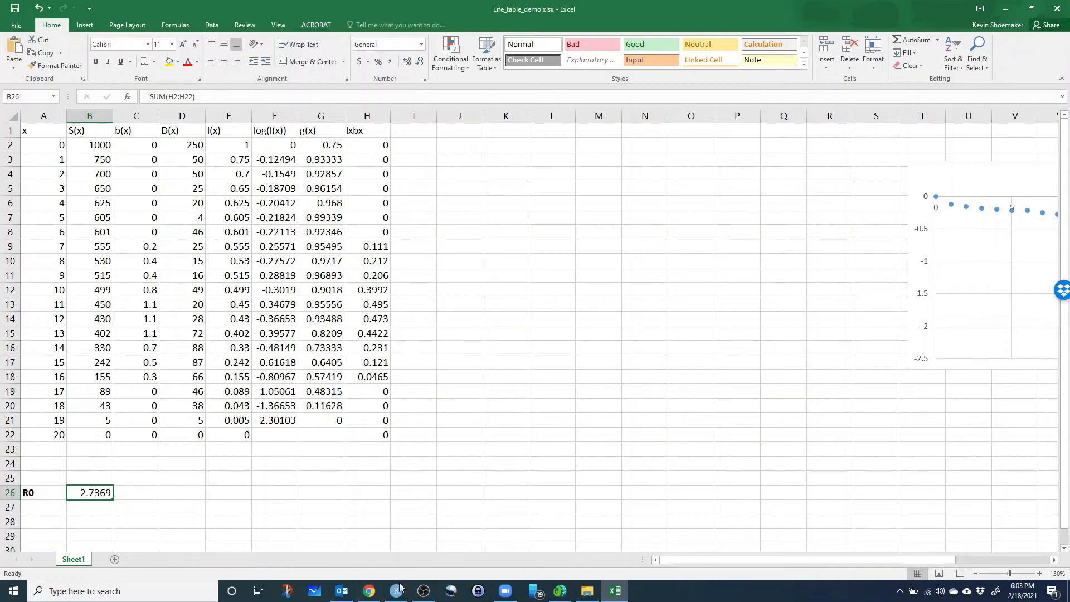
# Switch to the Lab 3 page in Chrome, study the S(x+1) and 0.5*D(x) terms of Eq. 4, and return to the Excel workbook.
pyautogui.click(370, 592)
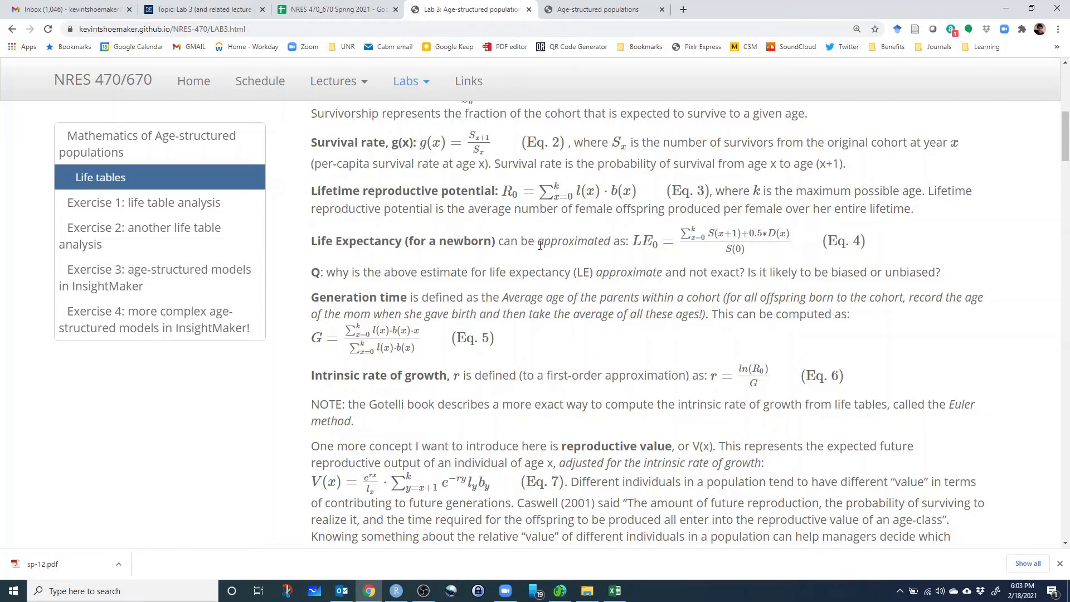
pyautogui.moveTo(711, 233); pyautogui.dragTo(762, 256)
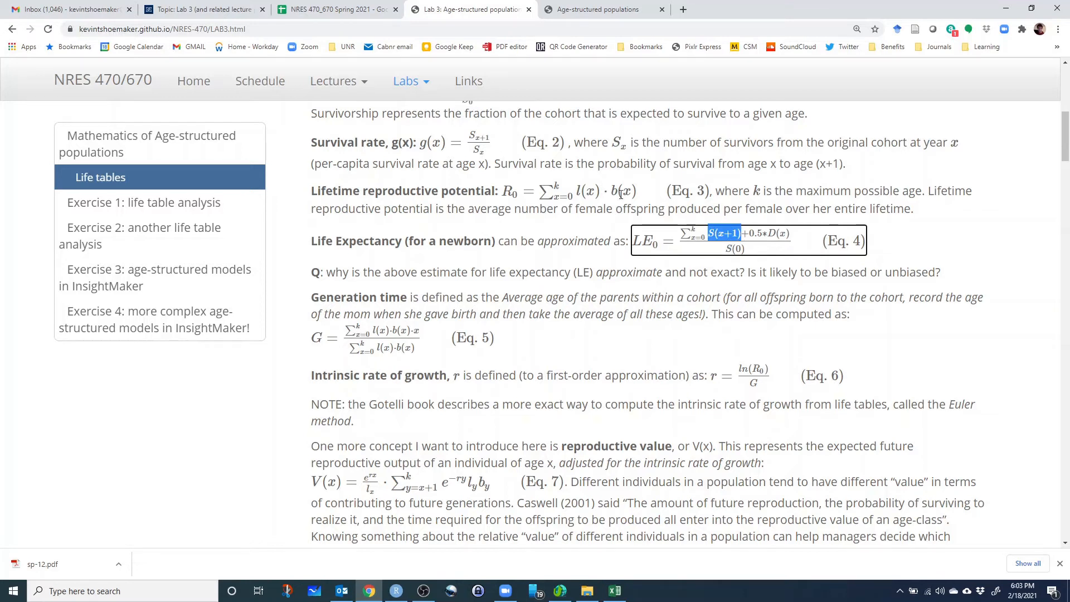
pyautogui.moveTo(681, 226); pyautogui.dragTo(798, 240)
pyautogui.click(711, 235)
pyautogui.click(749, 235)
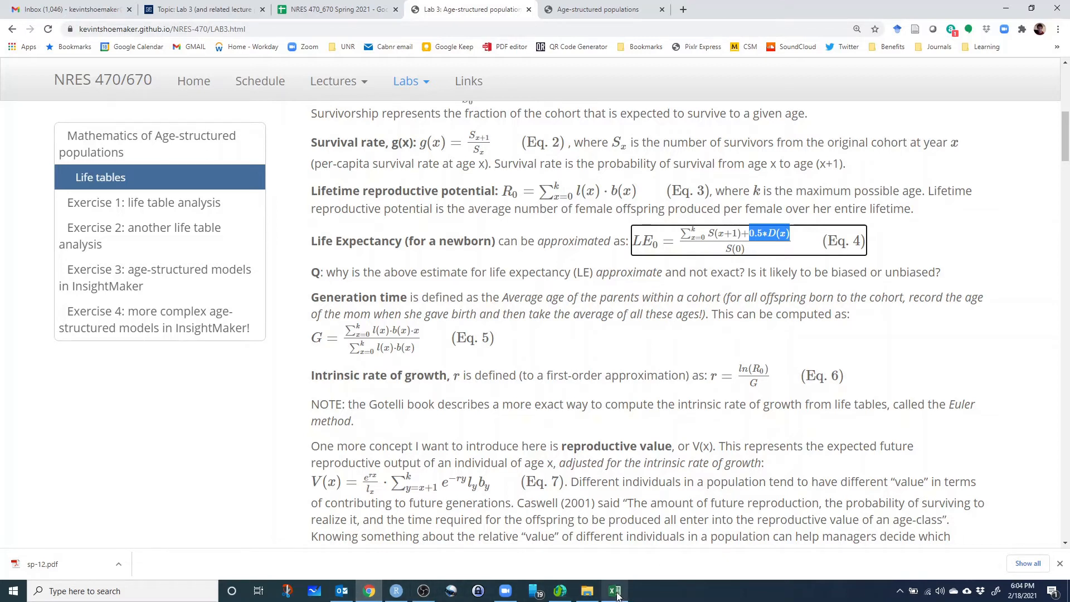
pyautogui.moveTo(617, 595)
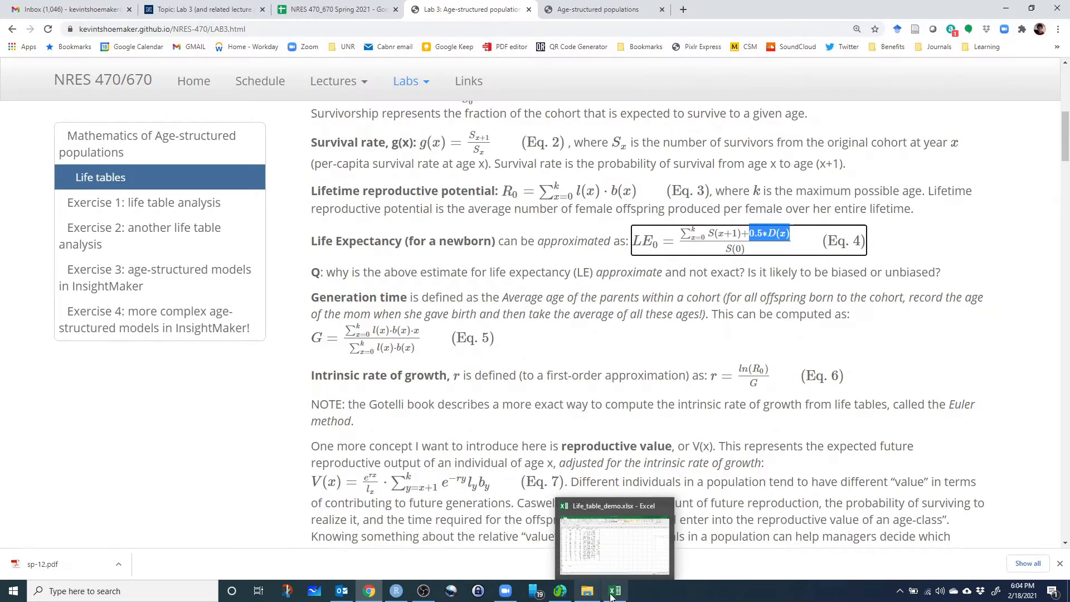
pyautogui.click(615, 543)
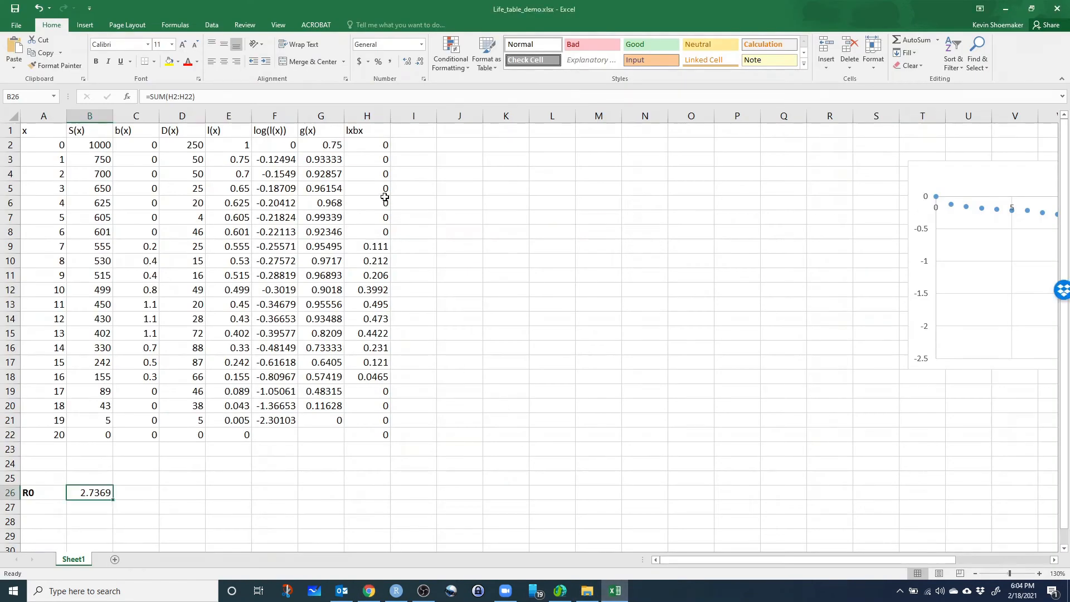
# Review the S(x), b(x) and D(x) columns to locate the inputs for the life expectancy formula.
pyautogui.click(87, 117)
pyautogui.click(92, 131)
pyautogui.click(135, 132)
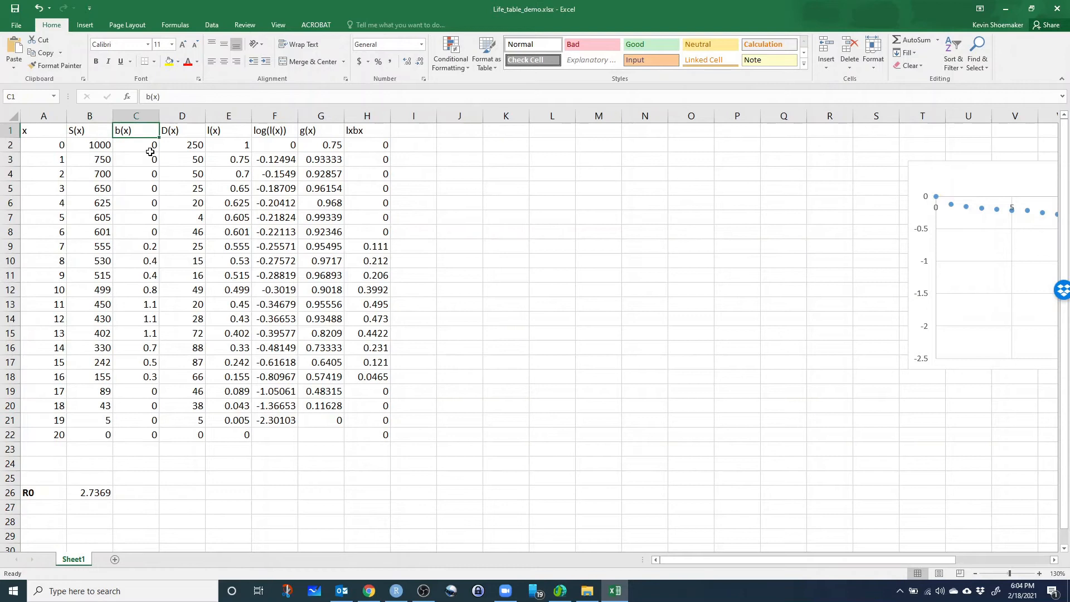
pyautogui.click(171, 133)
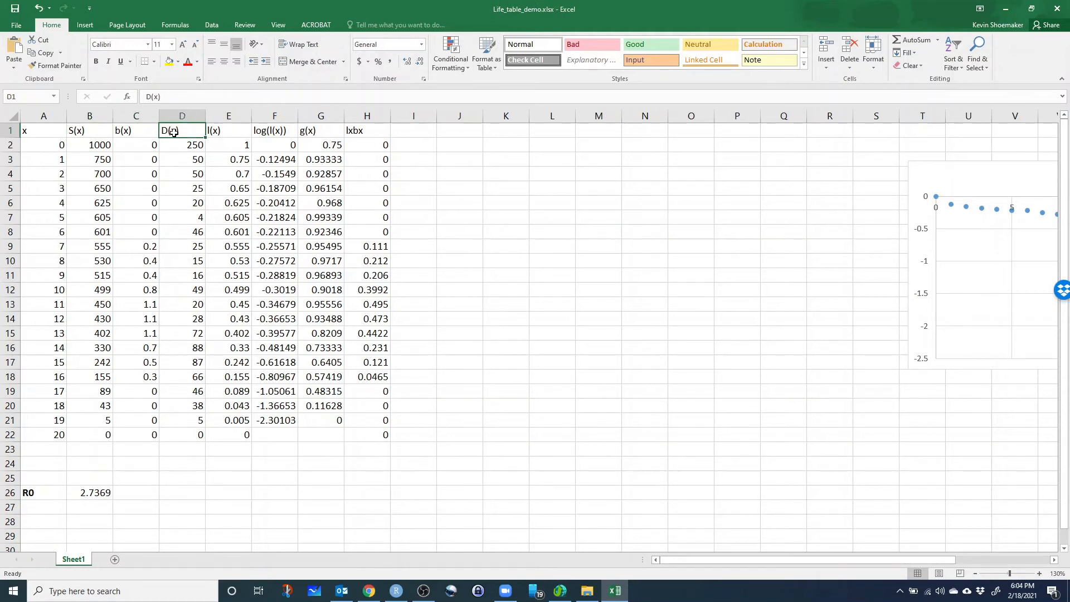
# Recheck Eq. 4 on the Lab 3 page in Chrome, return to Excel, and enter the header S.5D in I1.
pyautogui.click(428, 135)
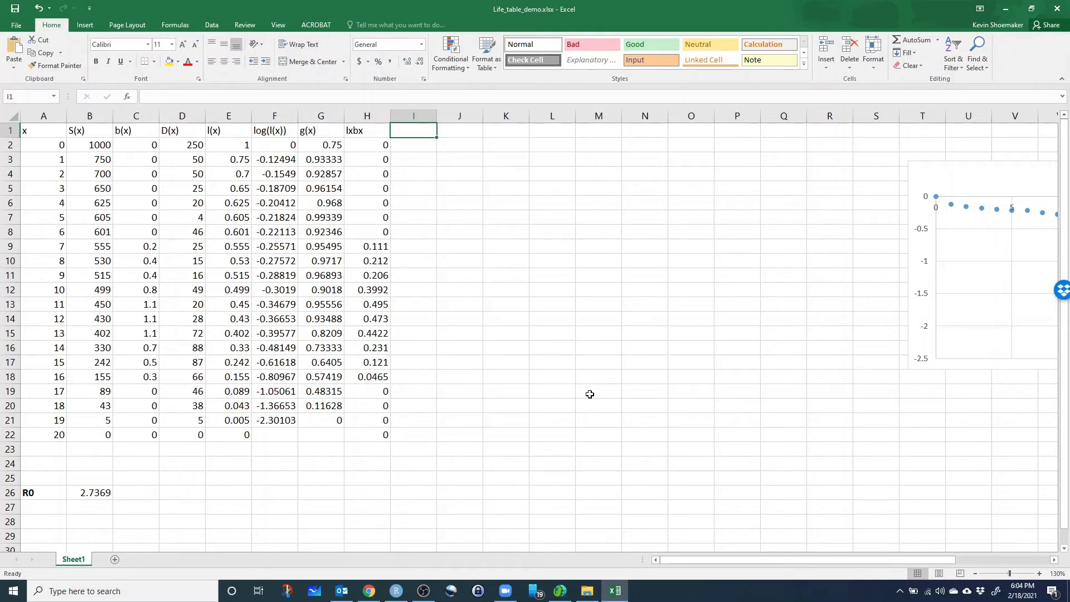
pyautogui.click(370, 591)
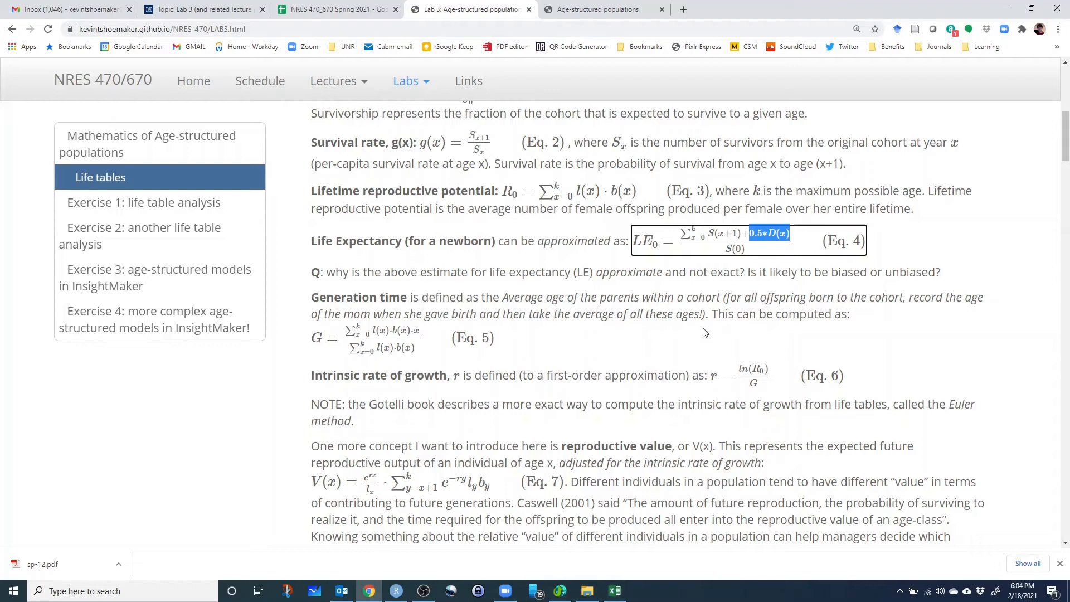
pyautogui.click(615, 591)
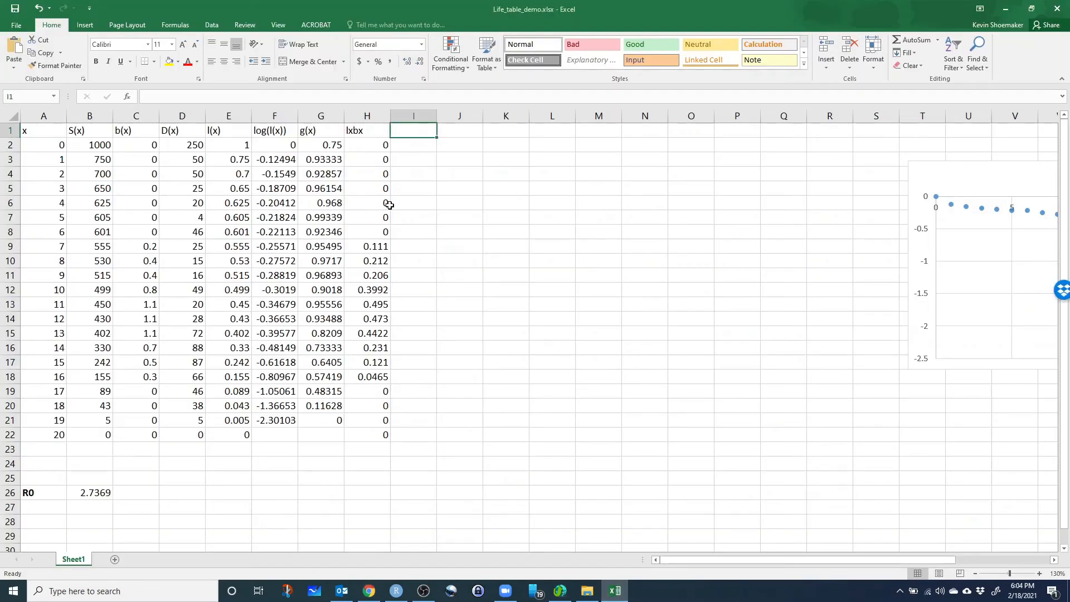
pyautogui.write('S.5D')
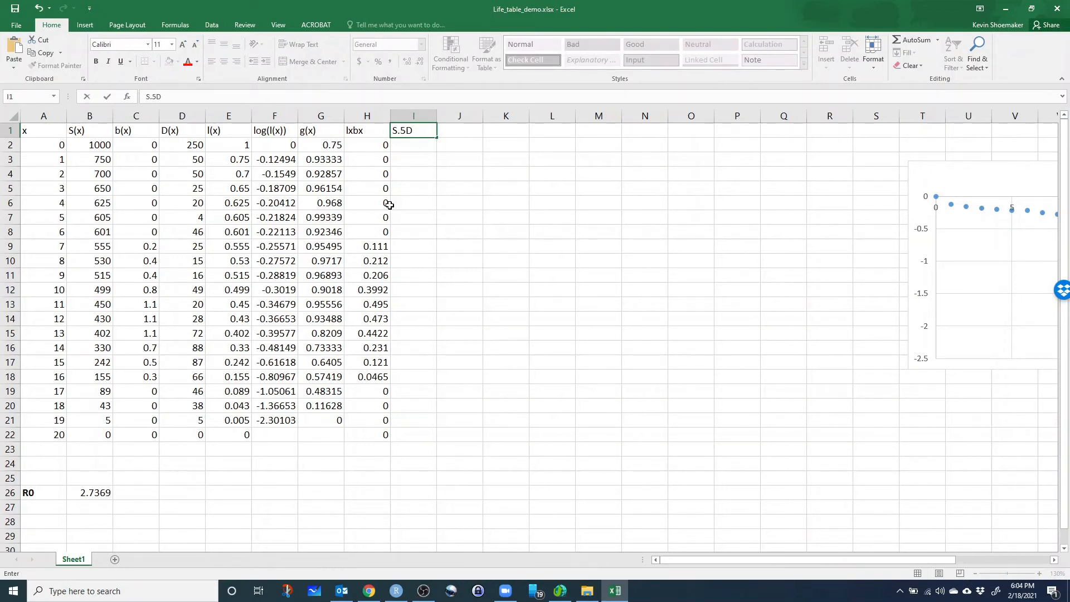
pyautogui.press('Return')
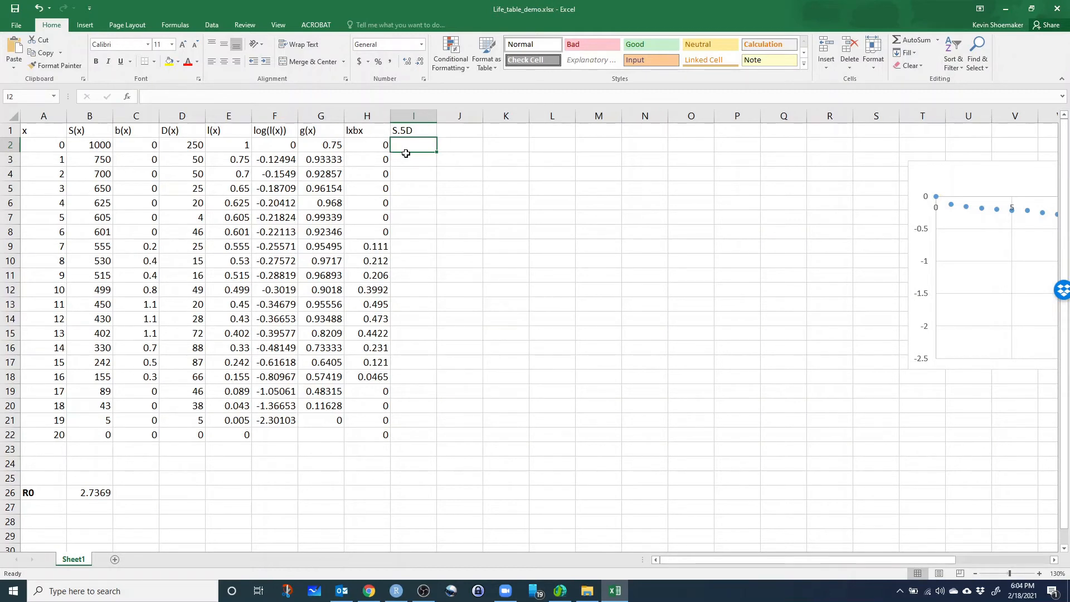
# Calculate the age 0 life expectancy term in I2 with =B3+0.5*D2.
pyautogui.write('=')
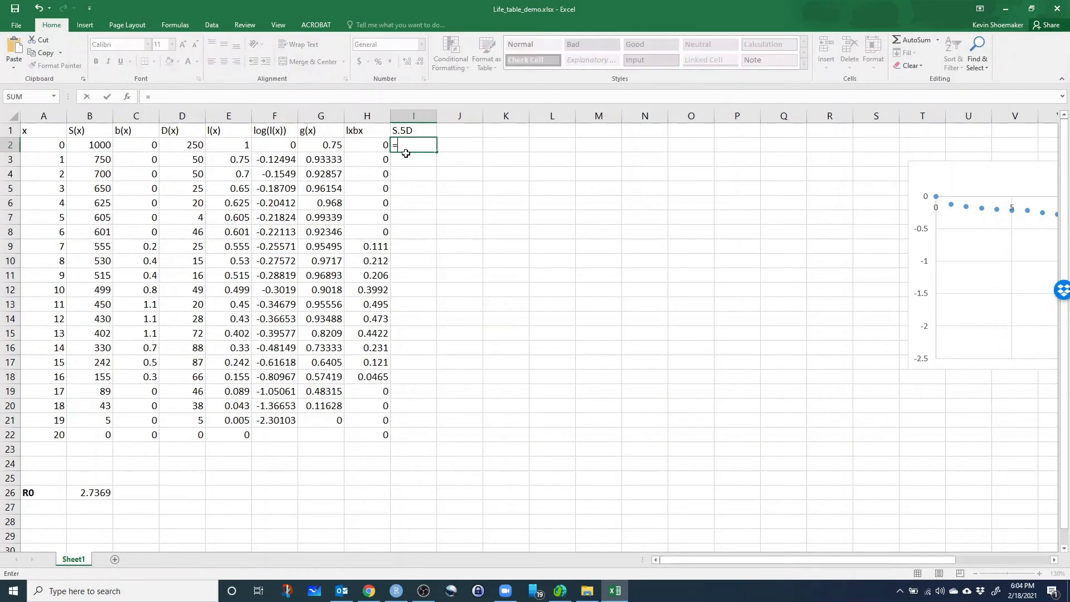
pyautogui.click(92, 162)
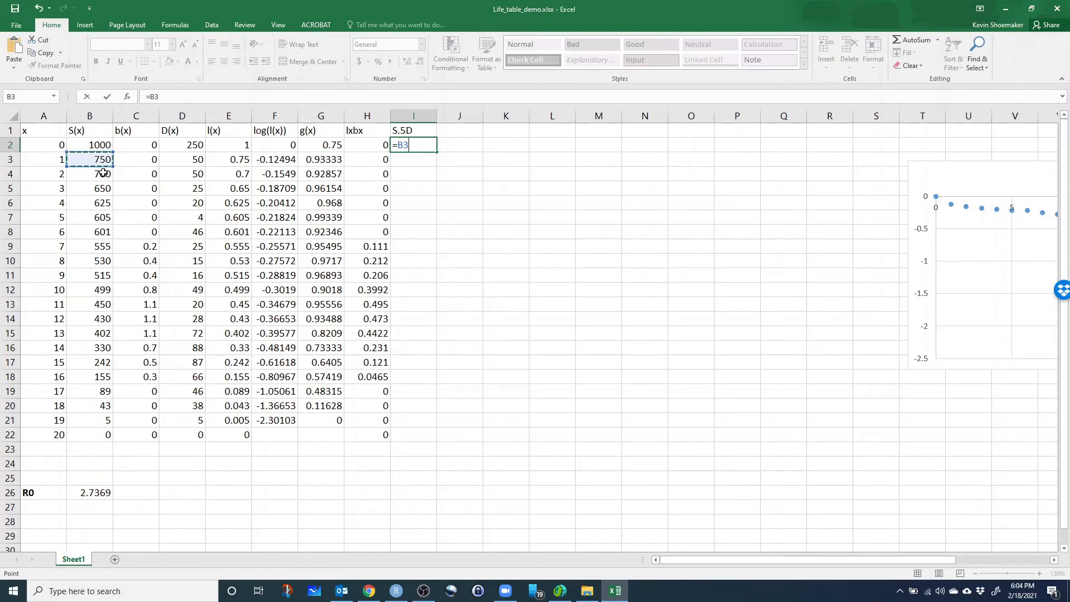
pyautogui.write('+0.5*')
pyautogui.click(185, 145)
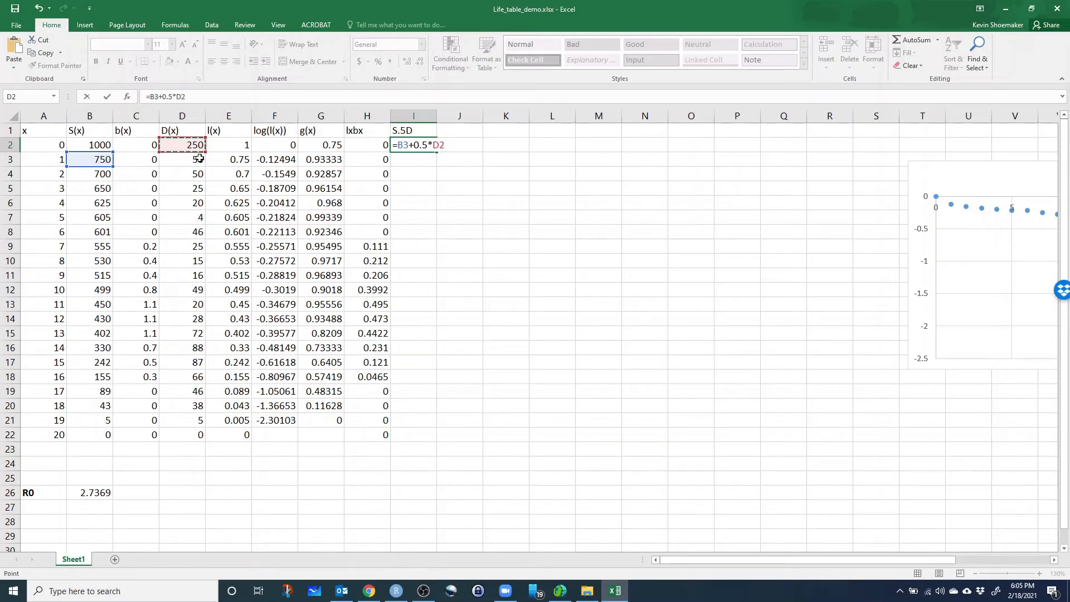
pyautogui.press('Return')
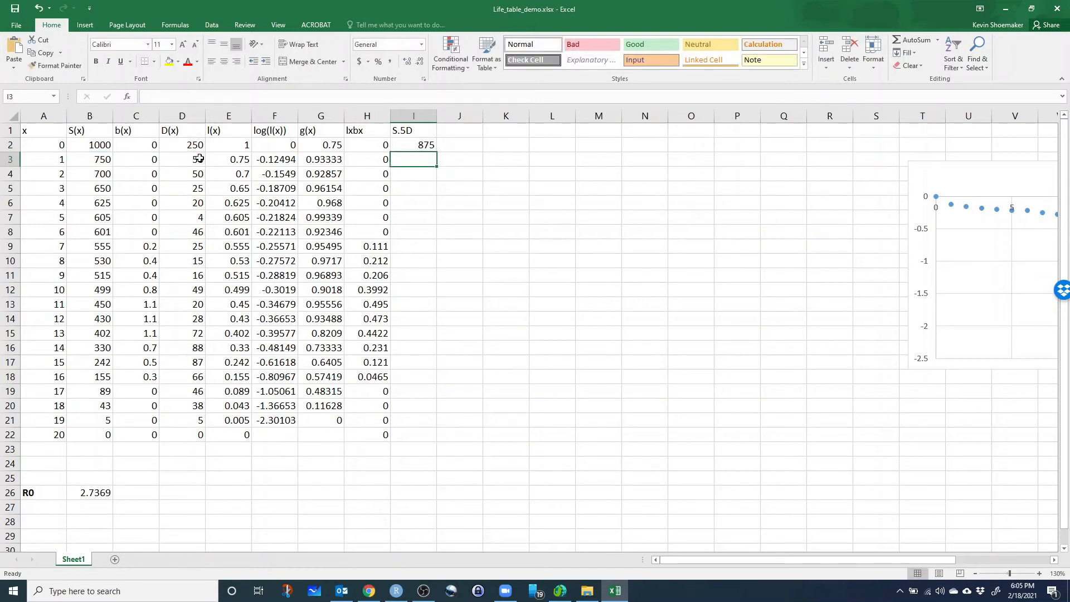
# Copy the S.5D formula from I2 into I3 and inspect which cells the copy references.
pyautogui.click(418, 146)
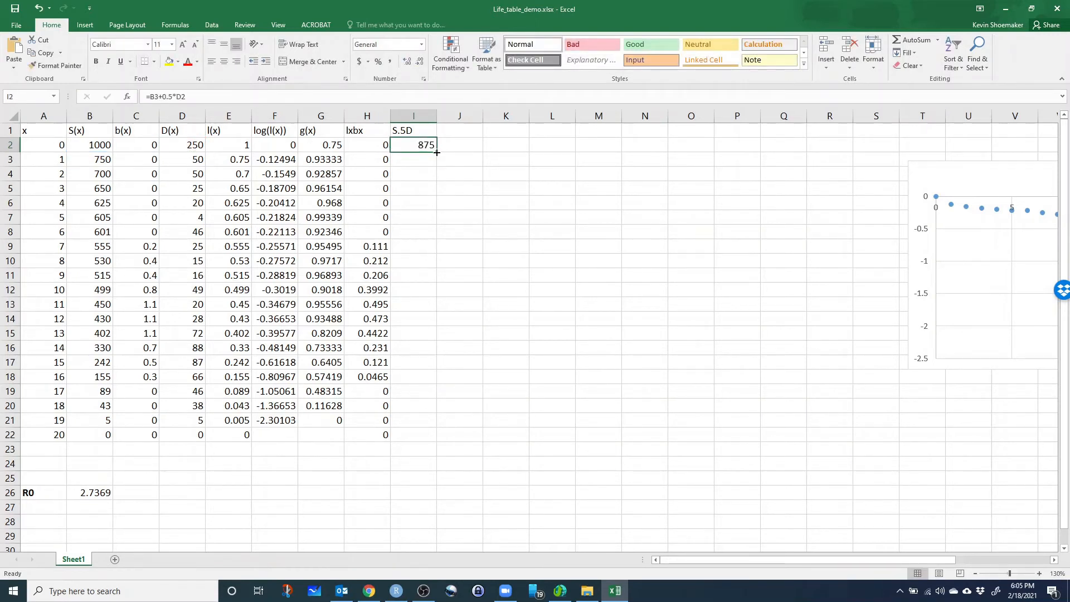
pyautogui.moveTo(437, 152); pyautogui.dragTo(437, 168)
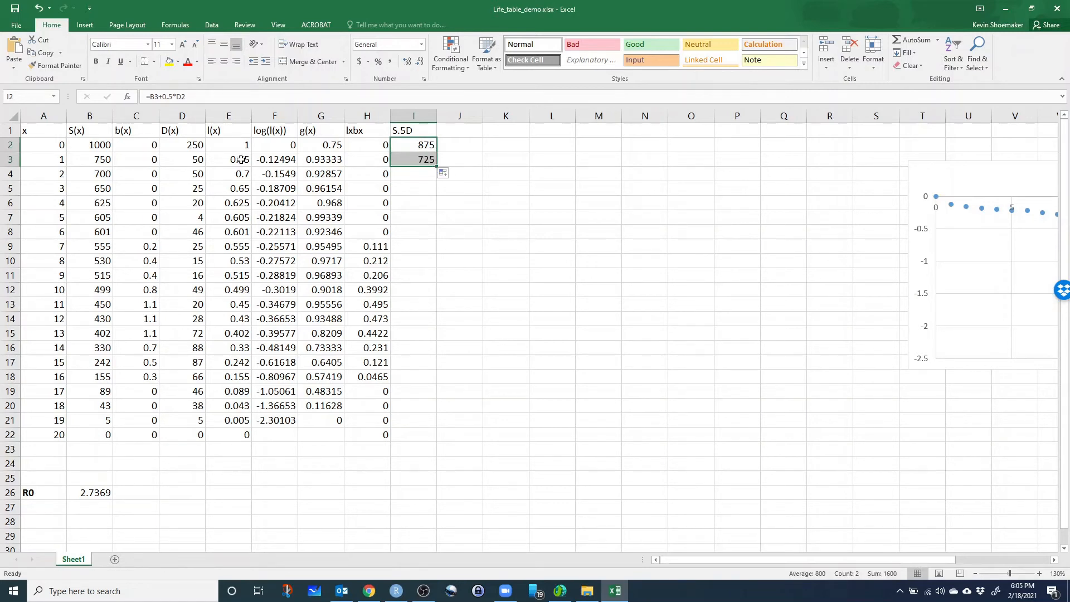
pyautogui.doubleClick(396, 156)
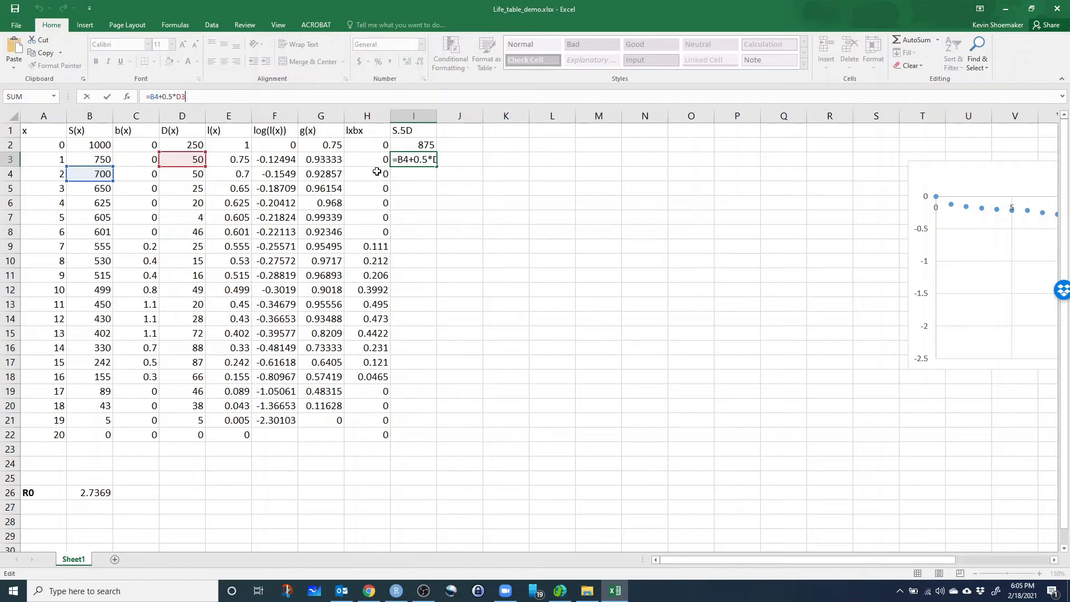
pyautogui.hotkey('ctrl', 'Return')
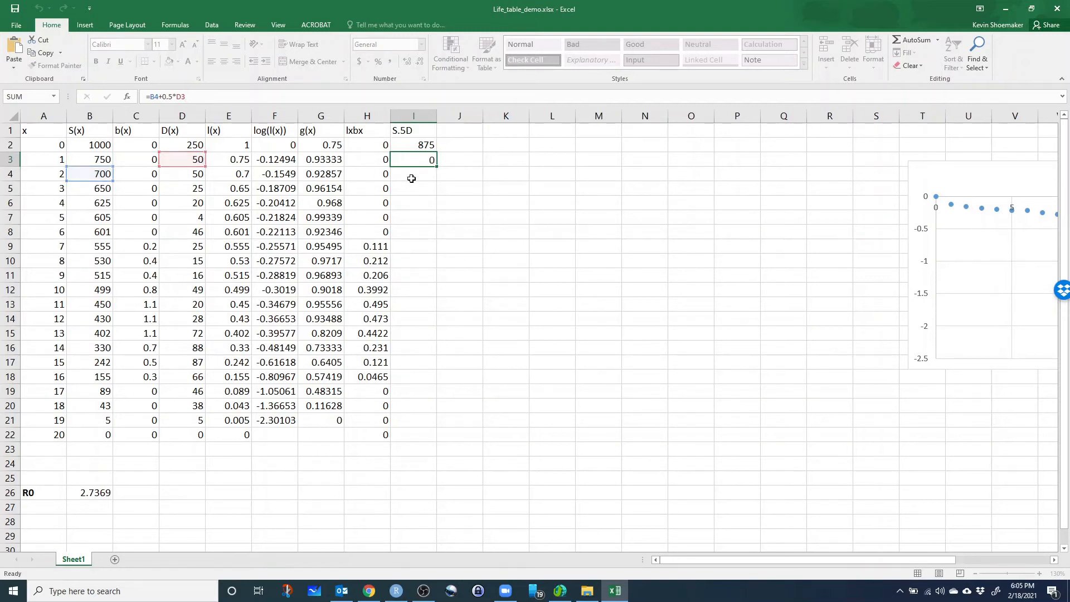
# Fill the S.5D formula from I3 down column I through row 23 and deselect the range.
pyautogui.moveTo(436, 166); pyautogui.dragTo(439, 440)
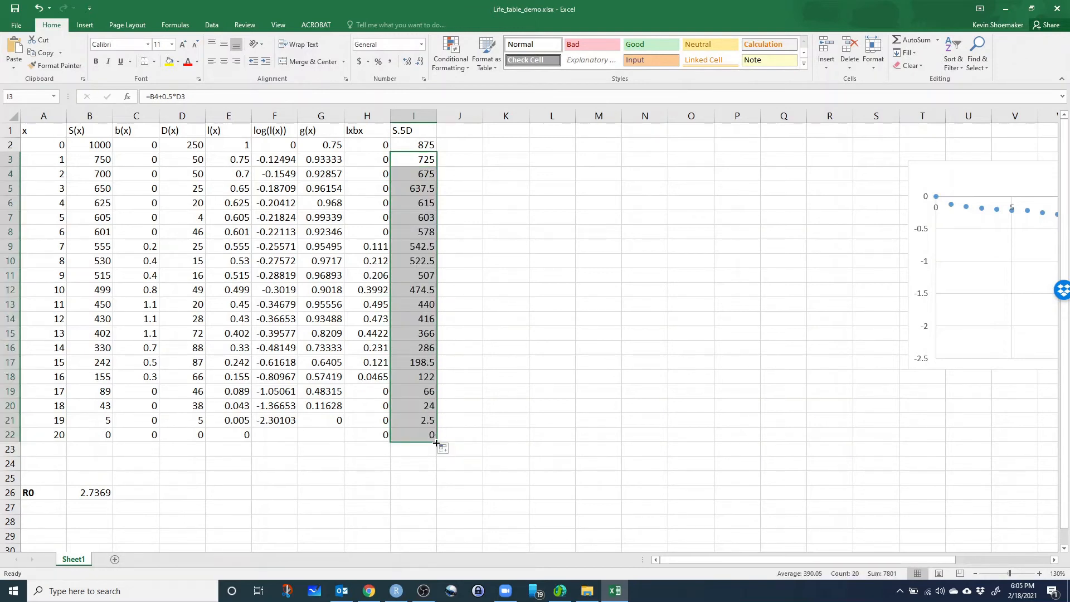
pyautogui.moveTo(436, 444); pyautogui.dragTo(438, 454)
pyautogui.click(500, 475)
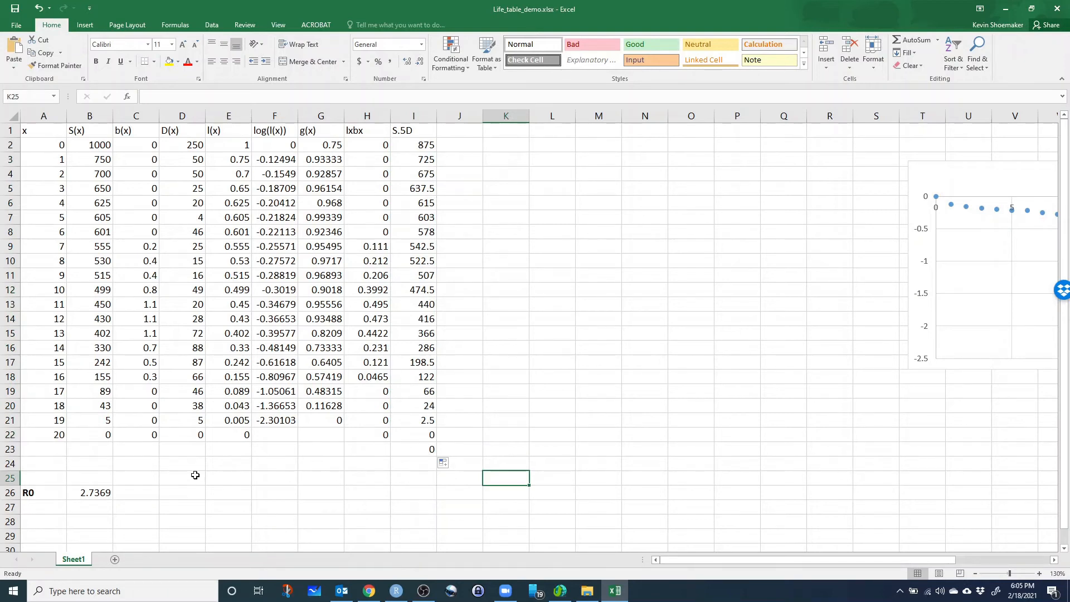
# Enter the label LE0 in A27, make it bold, and select B27 beside it.
pyautogui.click(52, 511)
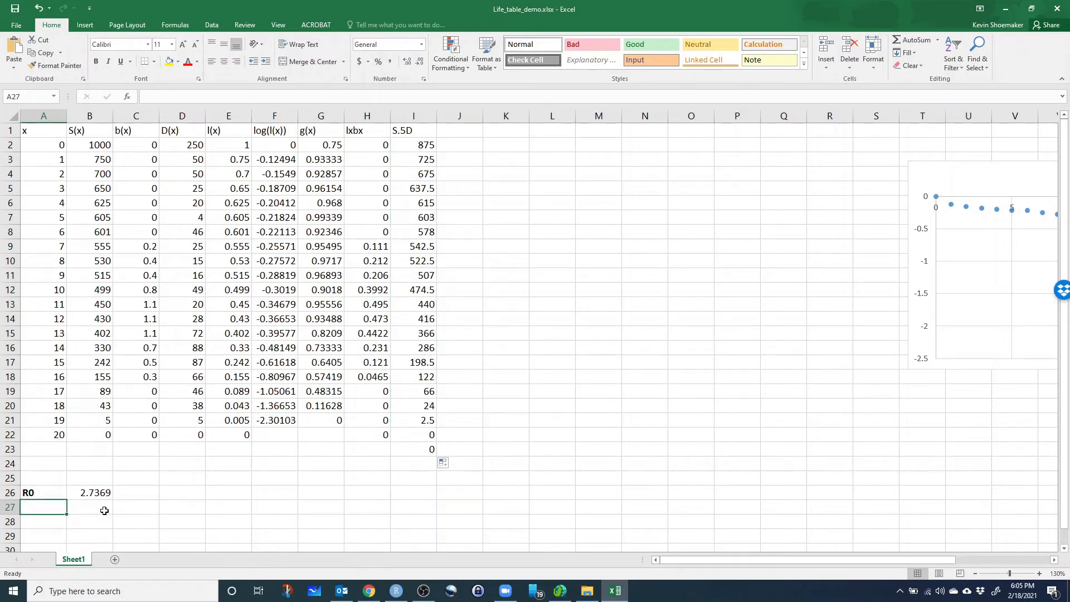
pyautogui.write('LE0')
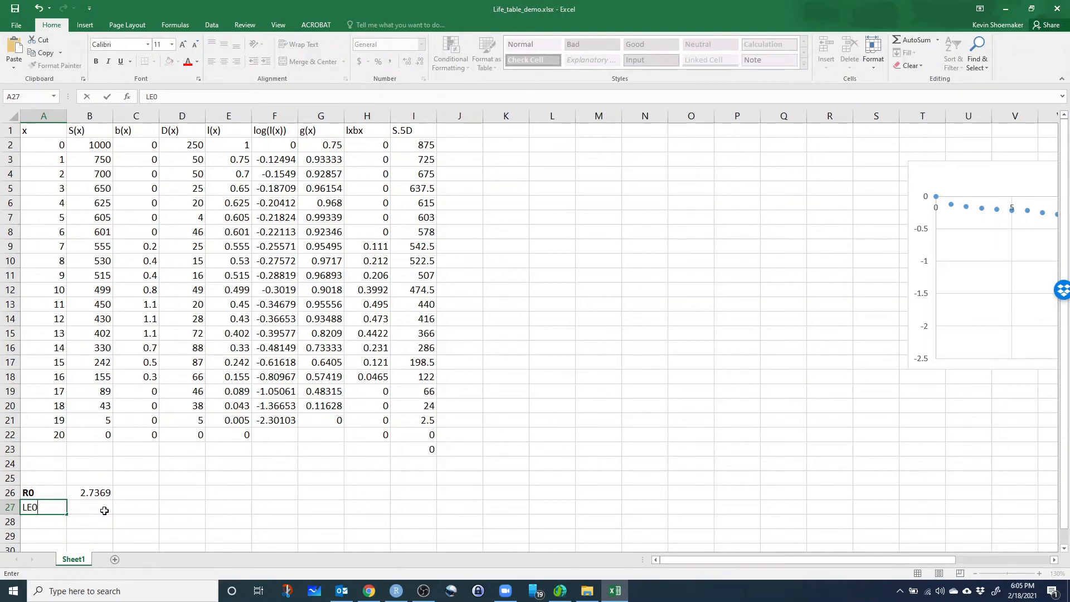
pyautogui.moveTo(108, 520); pyautogui.dragTo(116, 520)
pyautogui.click(53, 512)
pyautogui.hotkey('ctrl', 'b')
pyautogui.click(106, 519)
pyautogui.click(104, 507)
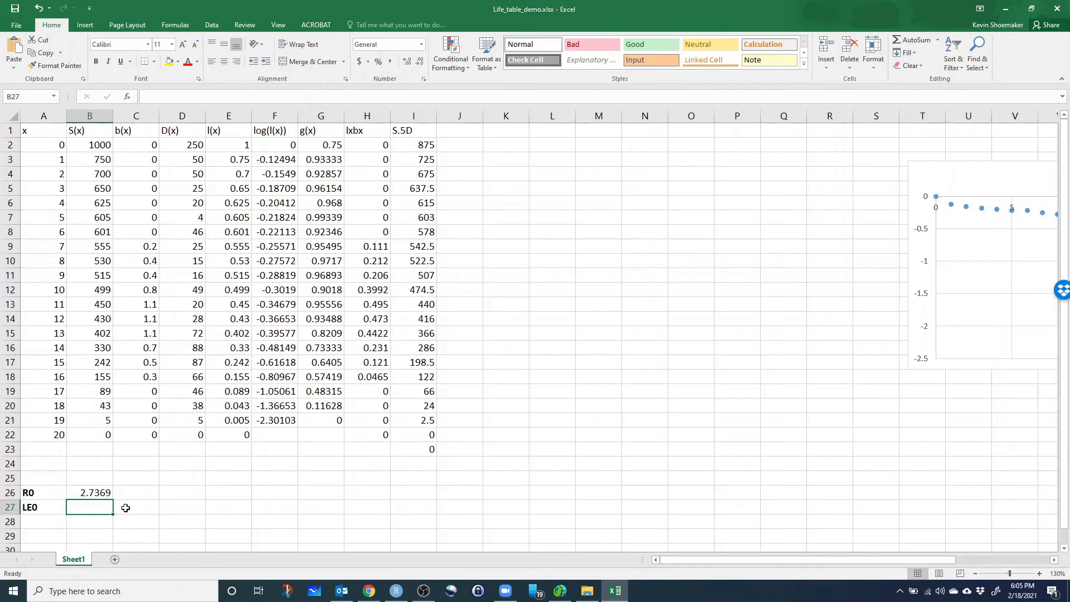
# Calculate newborn life expectancy in B27 with =SUM(I2:I23)/B2.
pyautogui.write('=sum(')
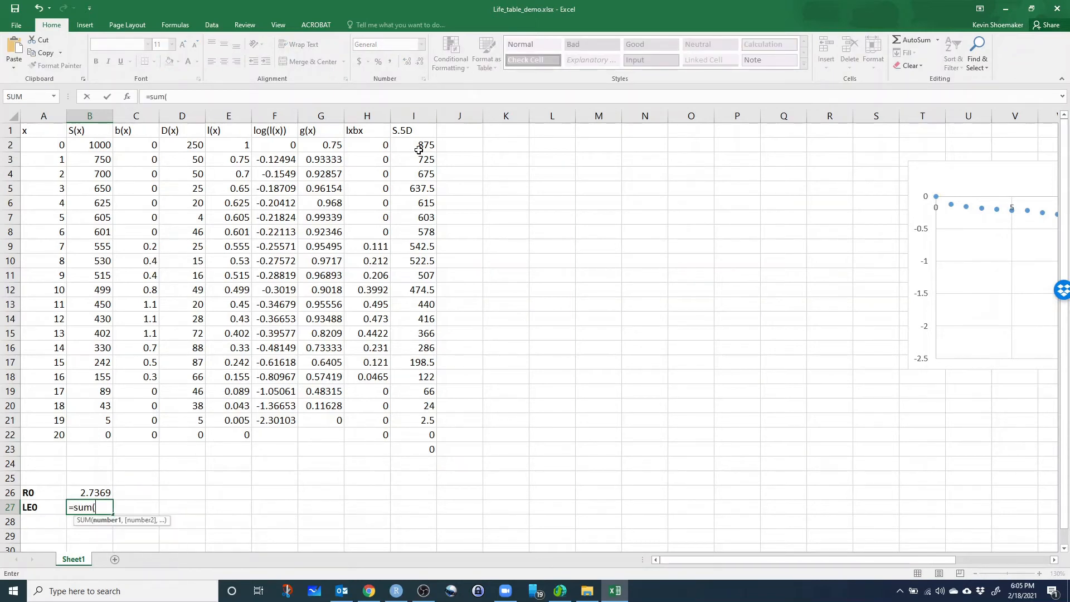
pyautogui.moveTo(419, 146); pyautogui.dragTo(412, 442)
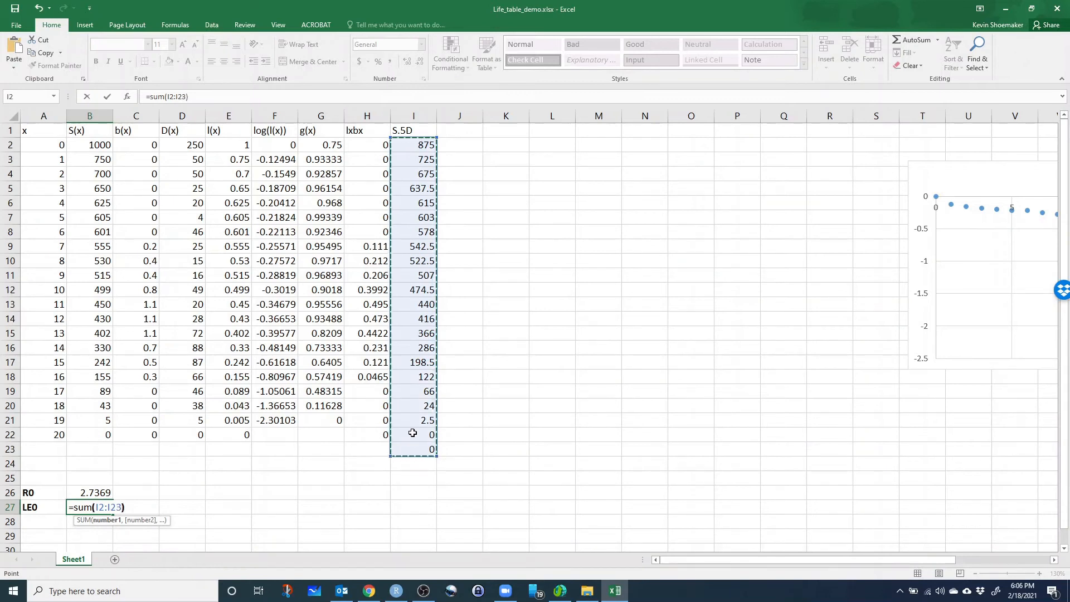
pyautogui.write(')/')
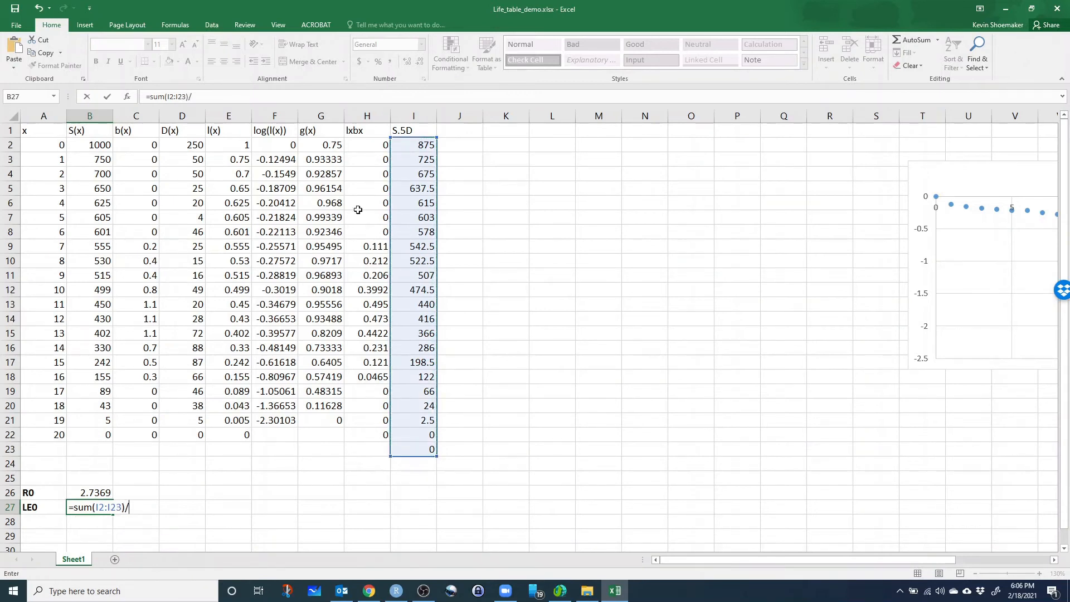
pyautogui.click(98, 146)
pyautogui.press('Return')
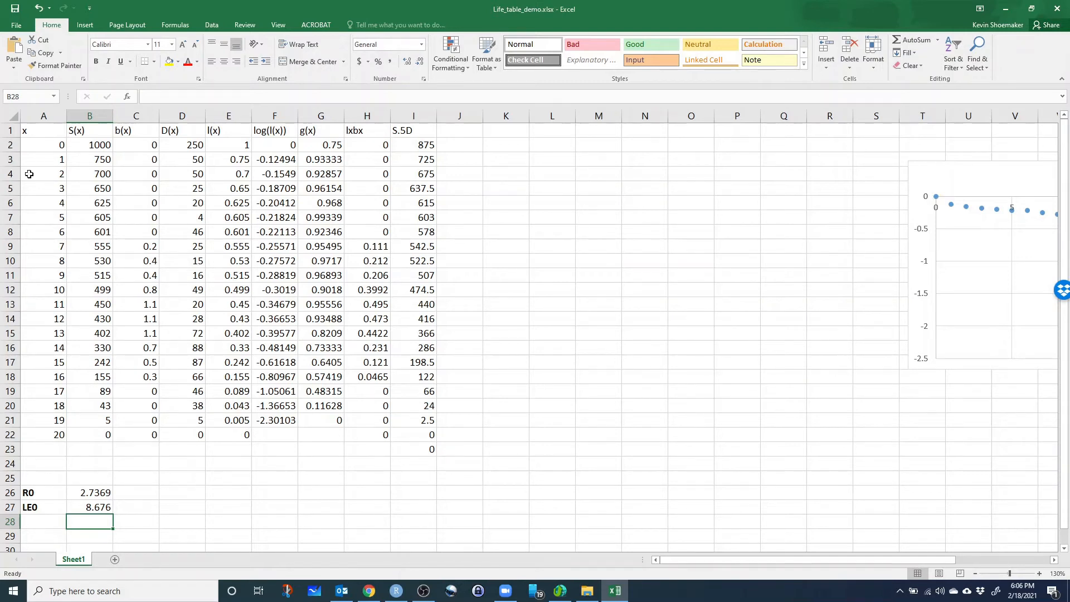
# Switch to the Lab 3 page in Chrome and examine the generation time definition and its formula, Eq. 5.
pyautogui.click(369, 592)
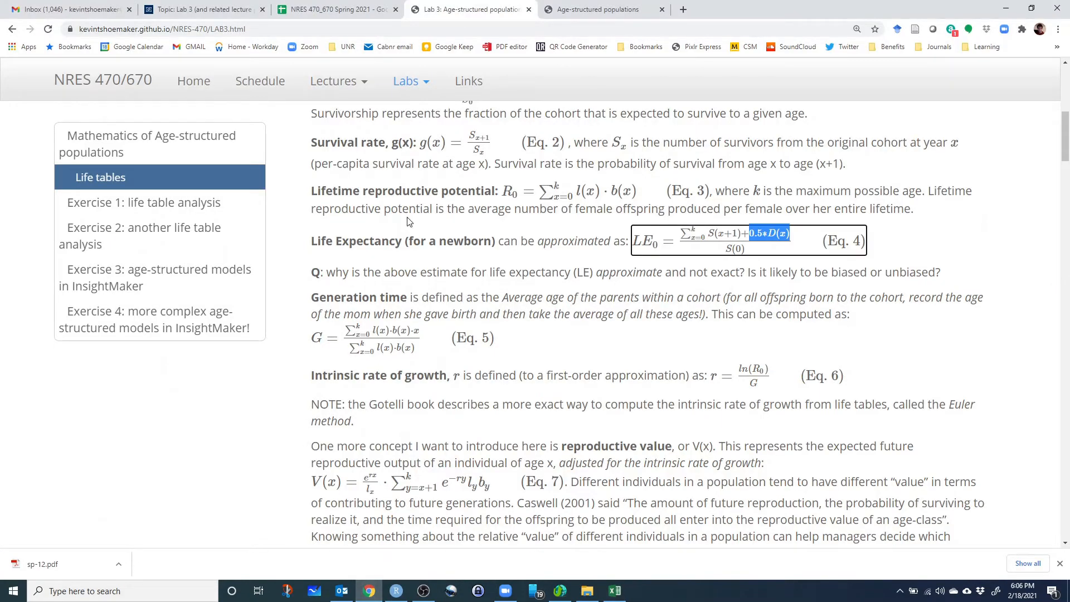
pyautogui.click(417, 246)
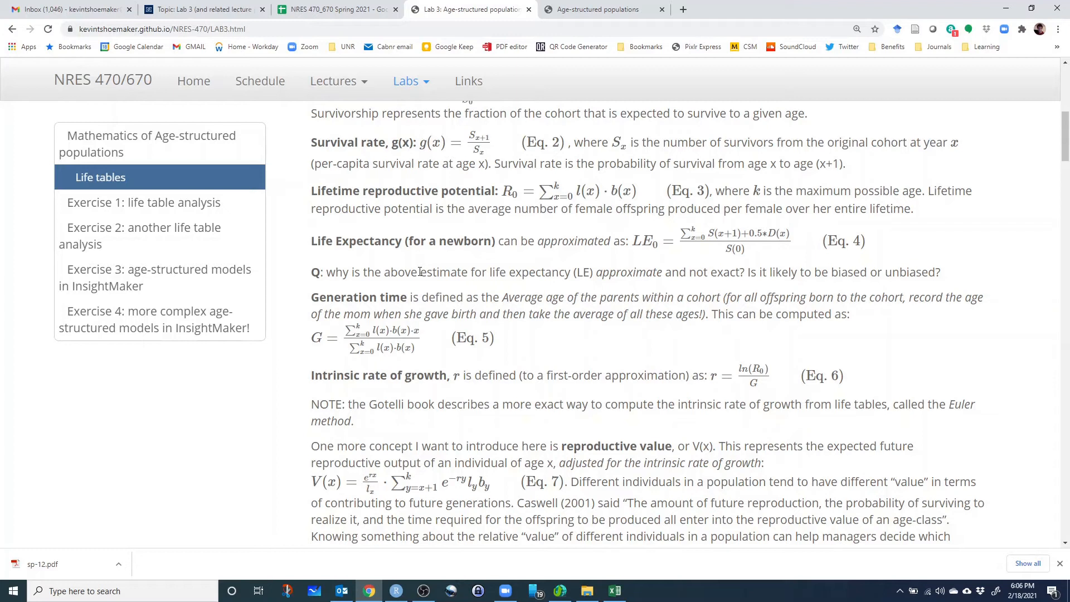
pyautogui.scroll(-2, 418, 288)
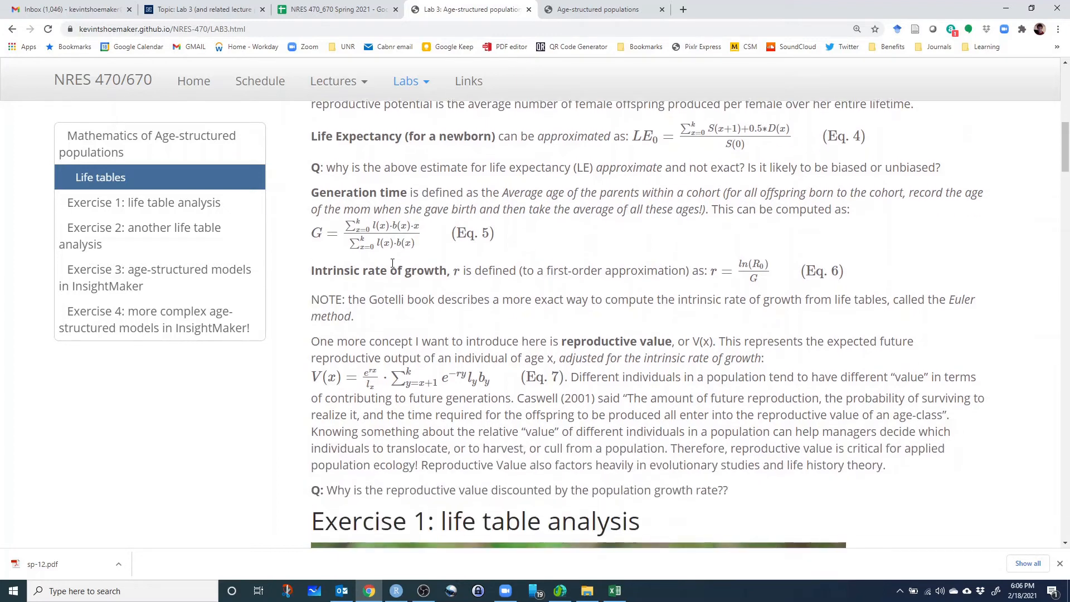
pyautogui.moveTo(320, 186); pyautogui.dragTo(408, 186)
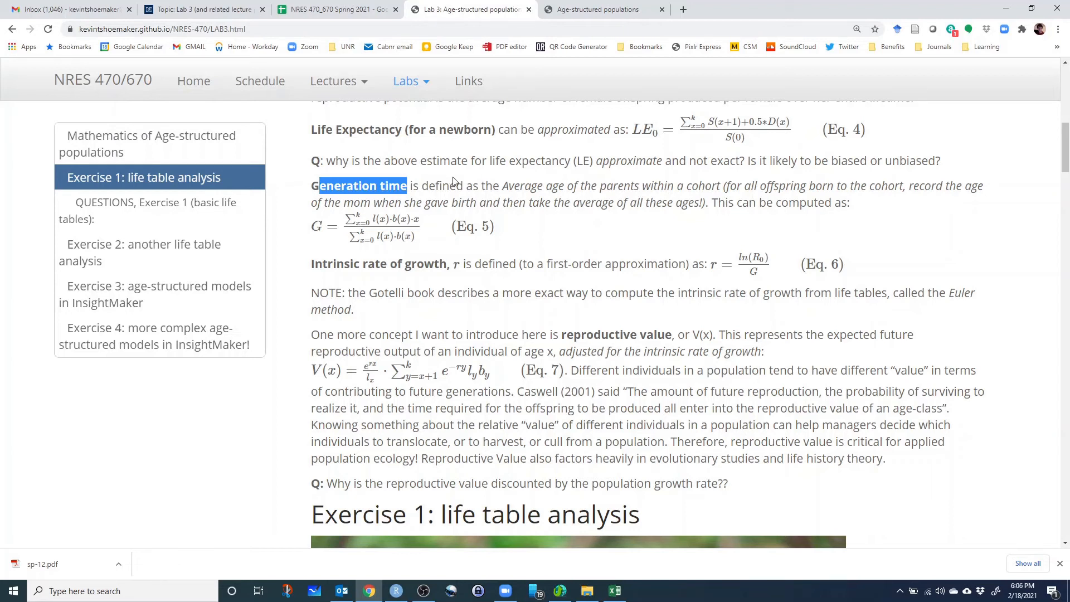
pyautogui.moveTo(508, 187); pyautogui.dragTo(722, 196)
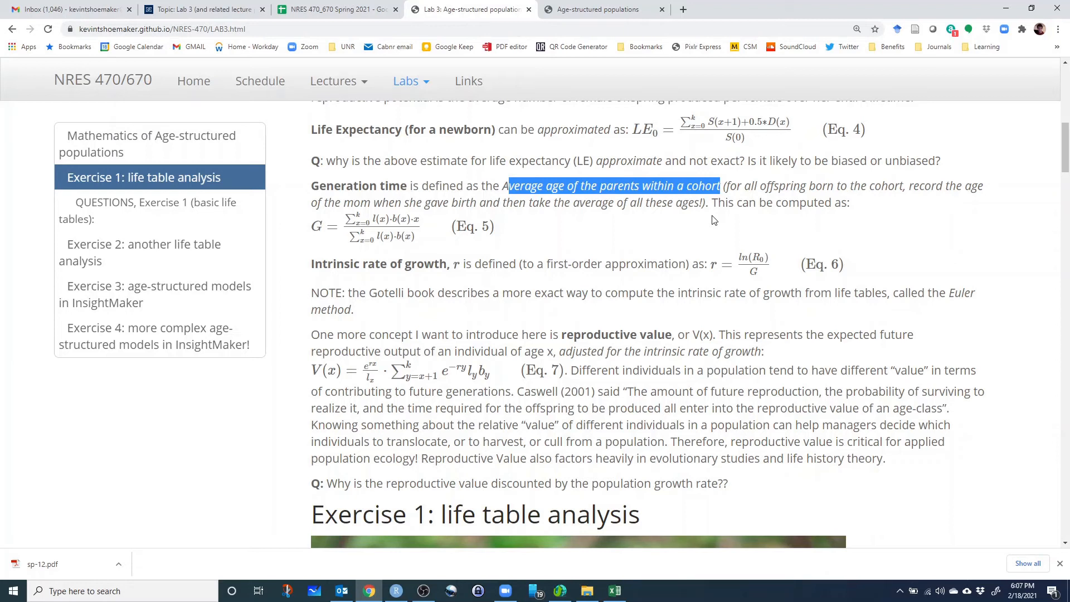
pyautogui.doubleClick(416, 219)
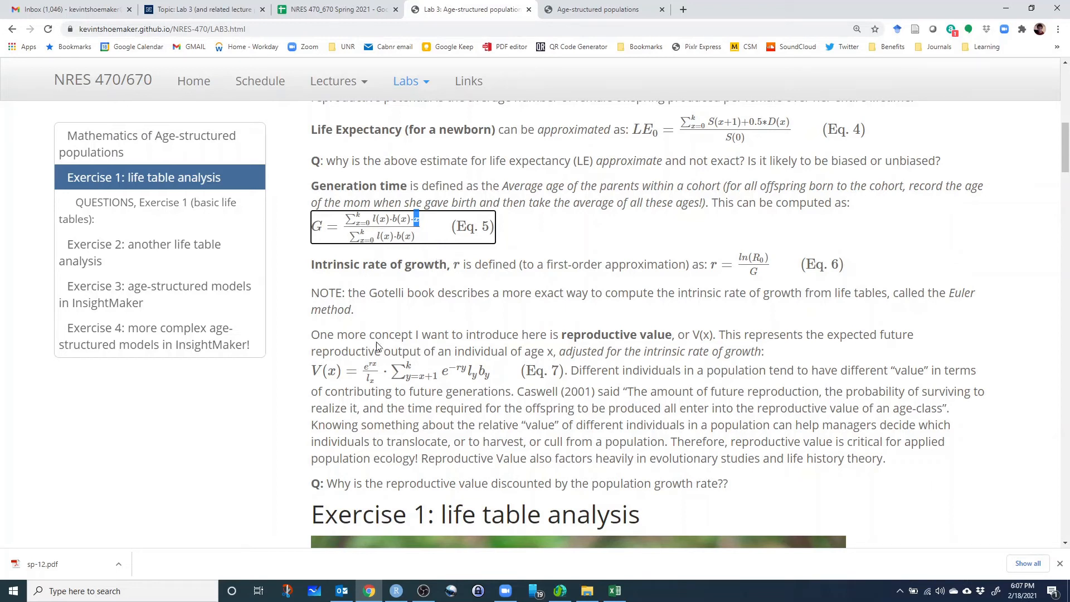
# Return to the Excel life table and enter the column header lxbxx in J1.
pyautogui.click(614, 591)
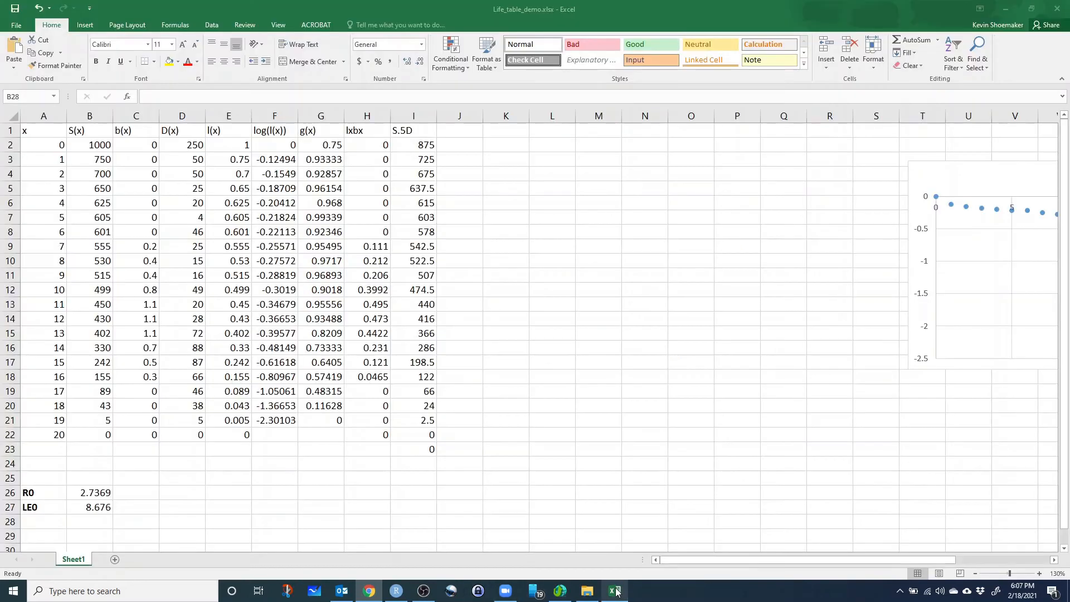
pyautogui.click(455, 136)
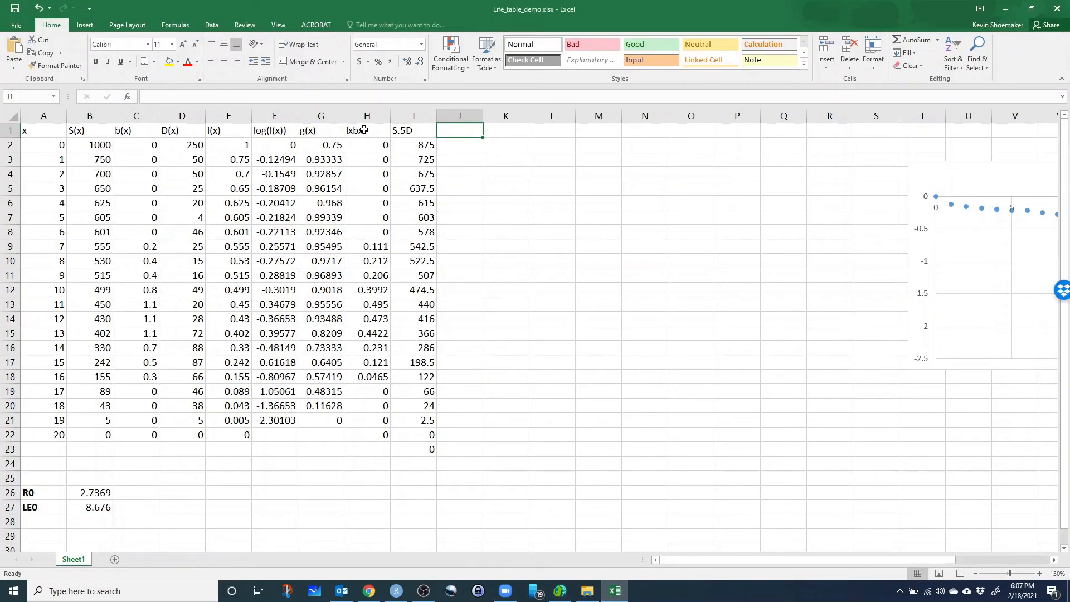
pyautogui.click(365, 130)
pyautogui.click(453, 134)
pyautogui.write('lxbxx')
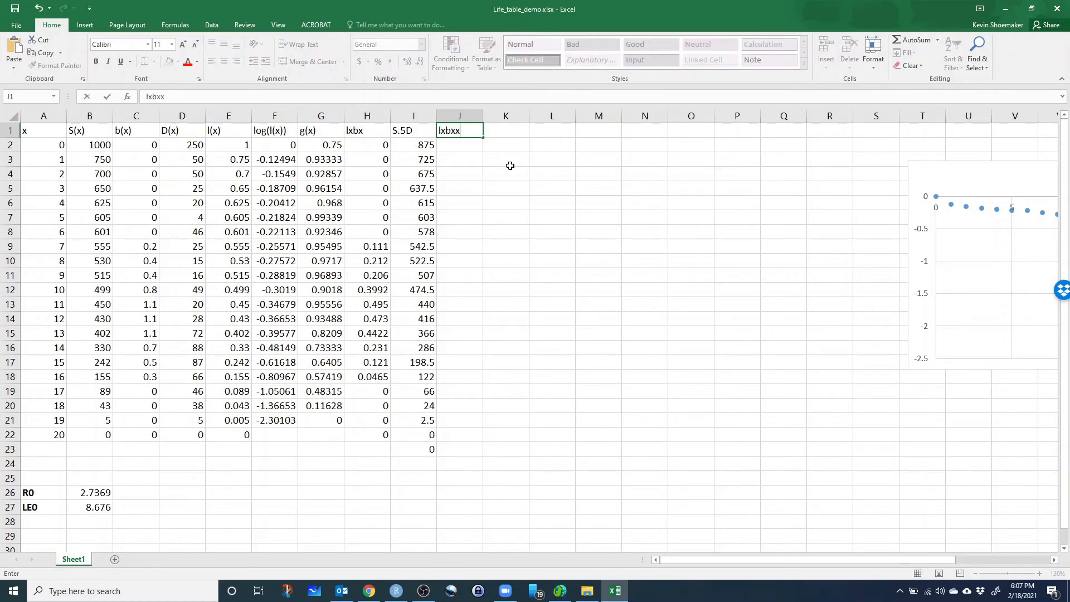
# Calculate the age 0 generation time term in J2 with =E2*C2*A2.
pyautogui.click(456, 146)
pyautogui.write('=')
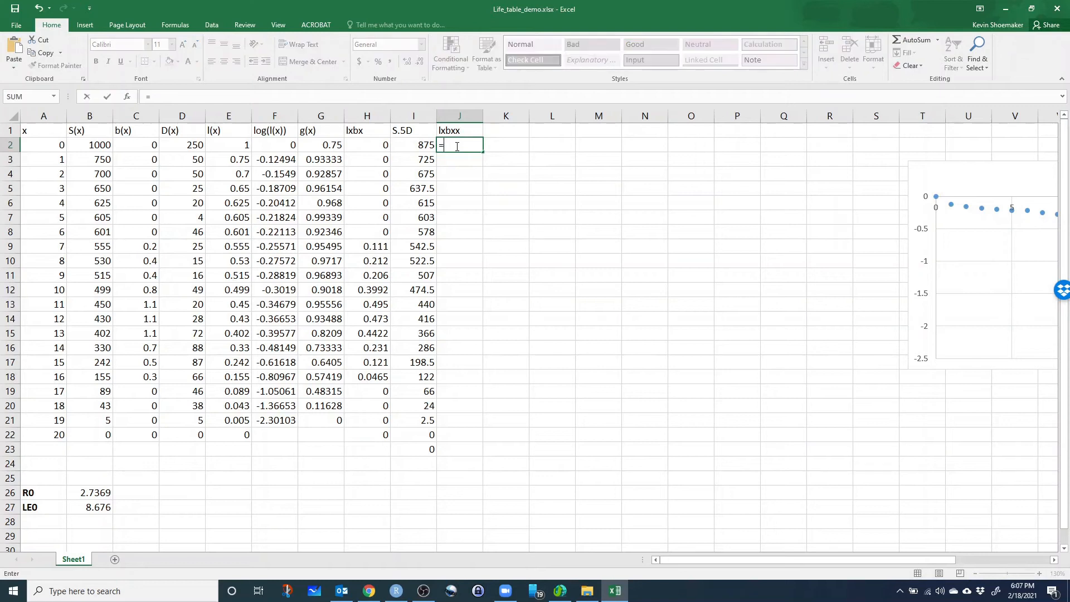
pyautogui.click(230, 148)
pyautogui.write('*')
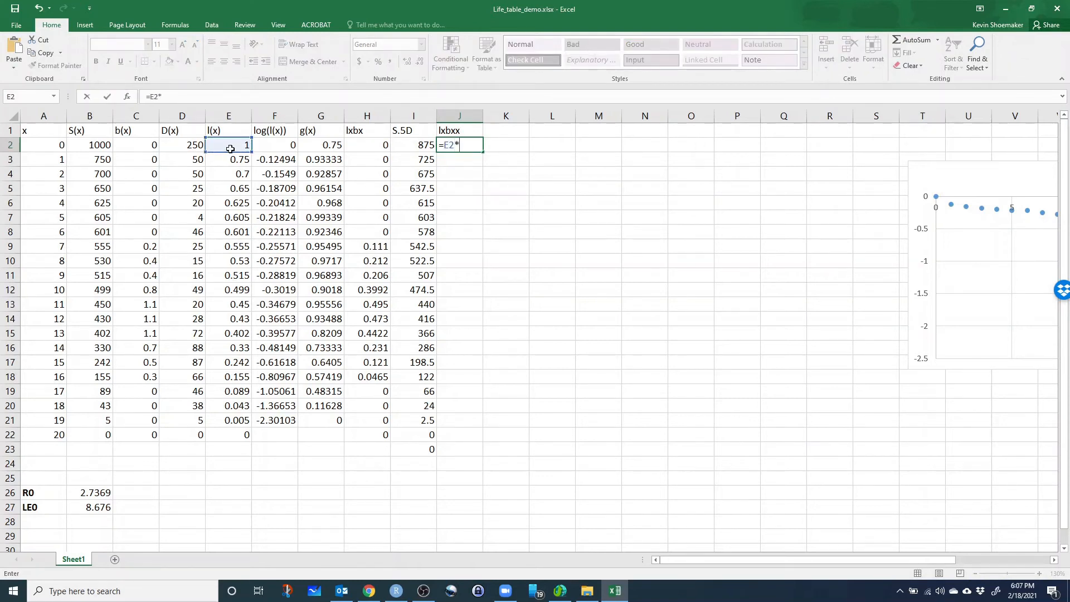
pyautogui.click(141, 149)
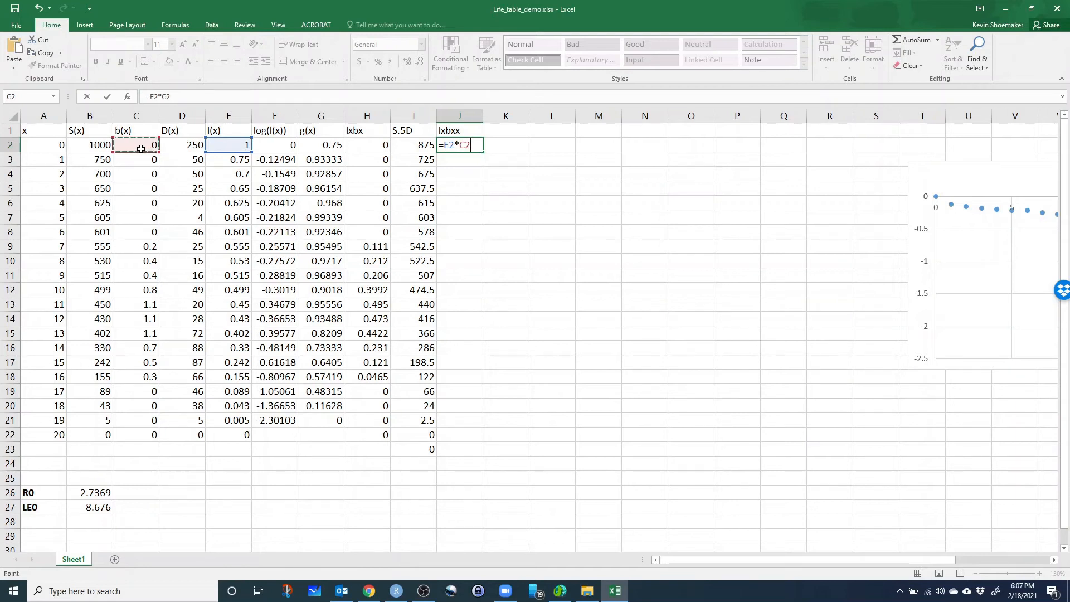
pyautogui.write('*')
pyautogui.click(45, 146)
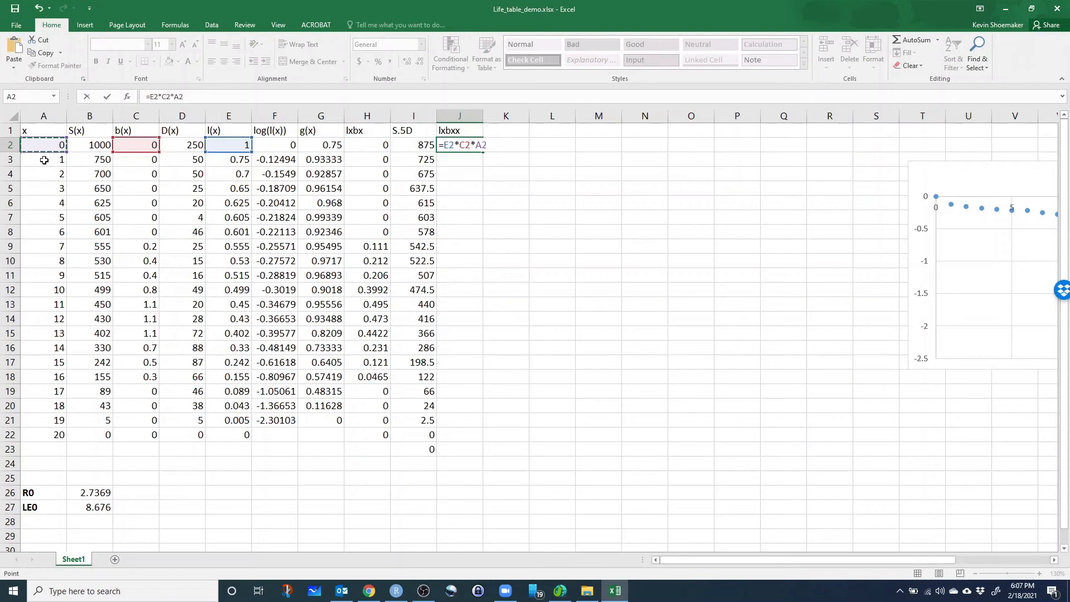
pyautogui.press('Return')
# Fill the lxbxx formula from J2 down through J22 and clear the extra value in I23.
pyautogui.click(471, 148)
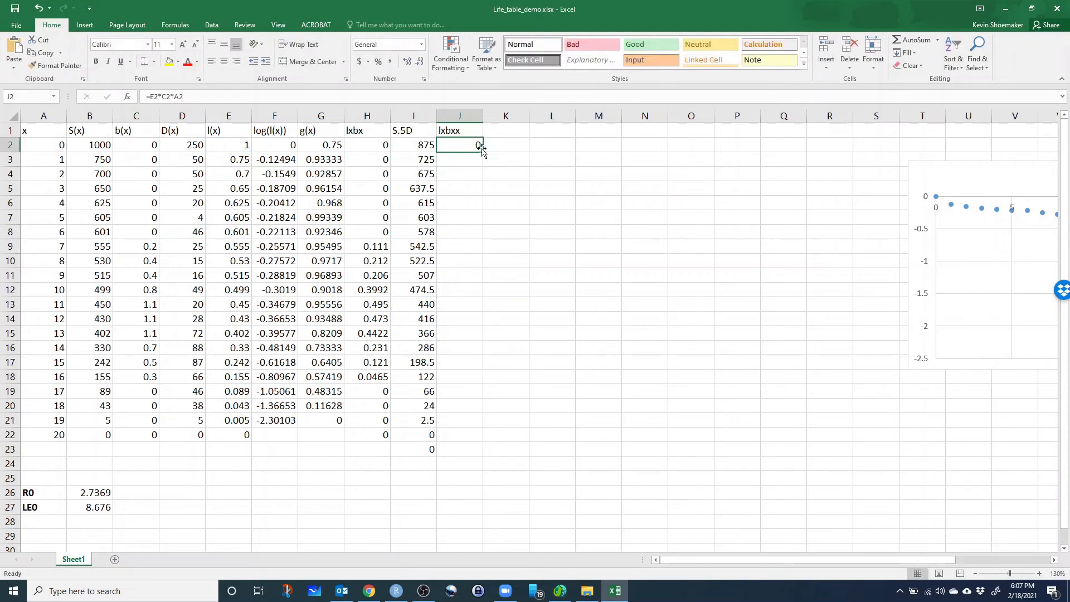
pyautogui.click(485, 154)
pyautogui.click(479, 149)
pyautogui.moveTo(484, 152); pyautogui.dragTo(471, 441)
pyautogui.click(425, 449)
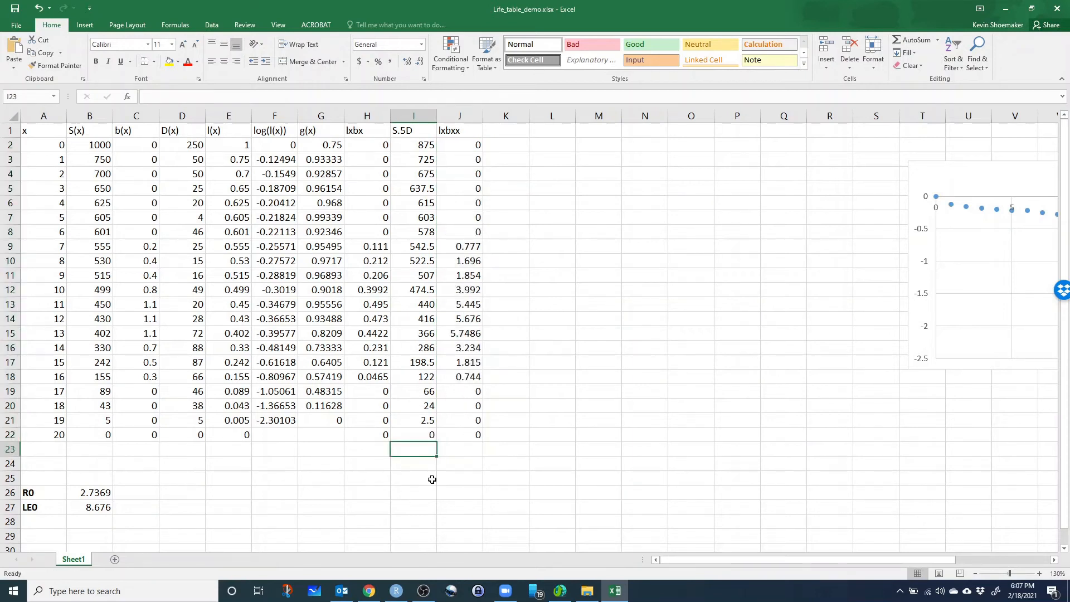
pyautogui.click(479, 523)
pyautogui.click(466, 441)
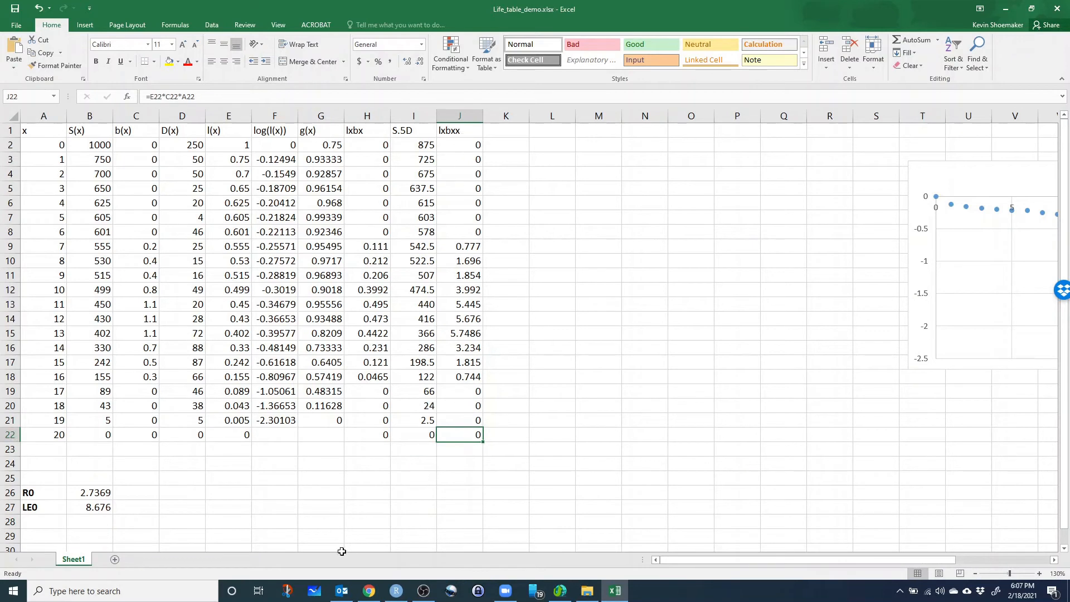
# Enter the label G in A28 and make it bold.
pyautogui.click(60, 524)
pyautogui.write('G')
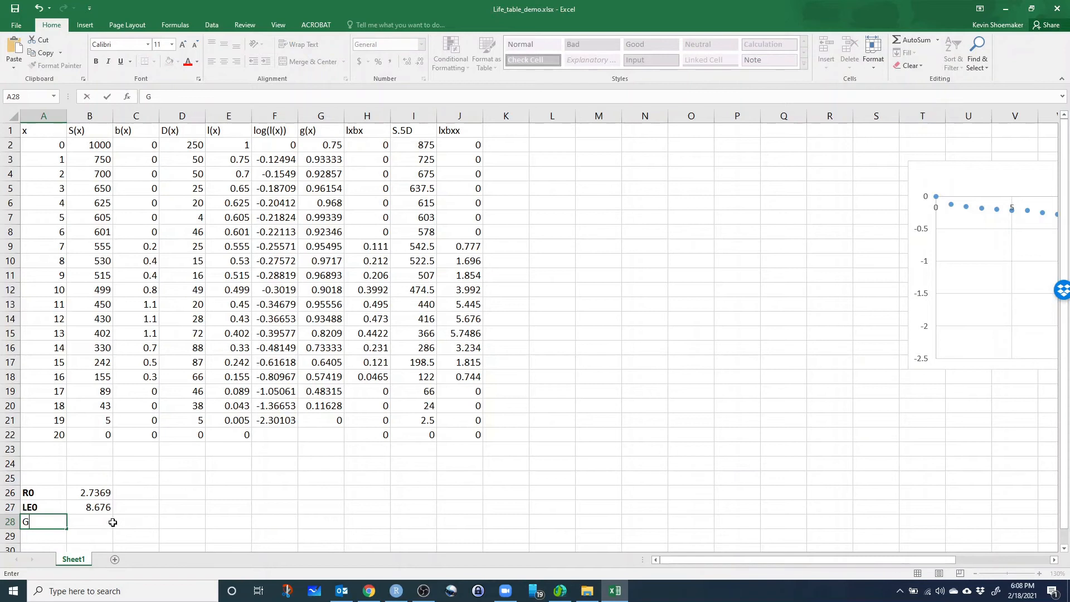
pyautogui.press('Tab')
pyautogui.click(51, 523)
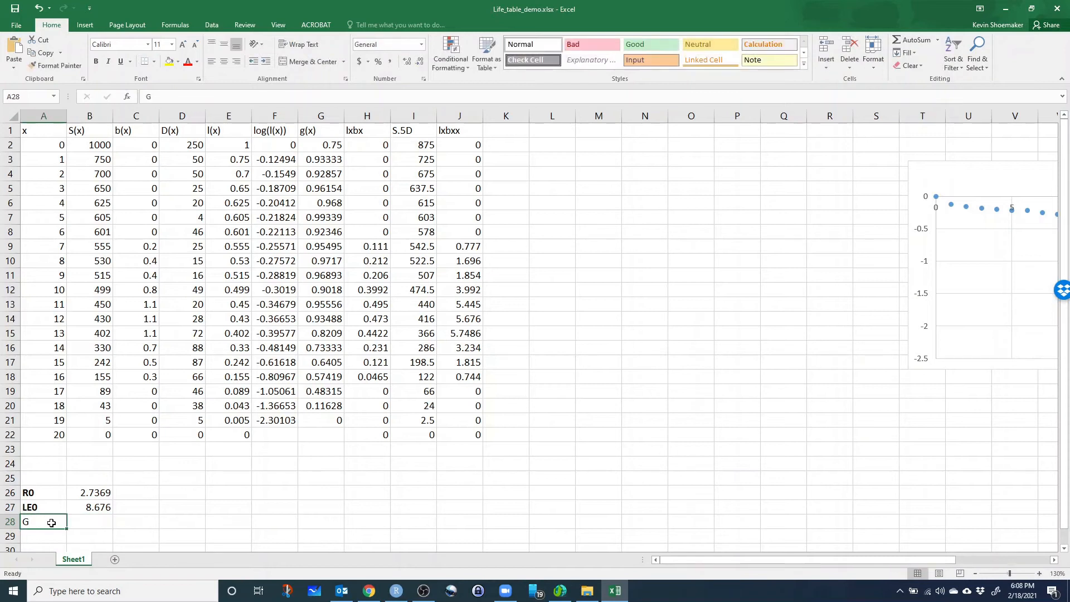
# Calculate generation time in B28 with =SUM(J2:J22)/SUM(H2:H22).
pyautogui.click(90, 521)
pyautogui.write('=')
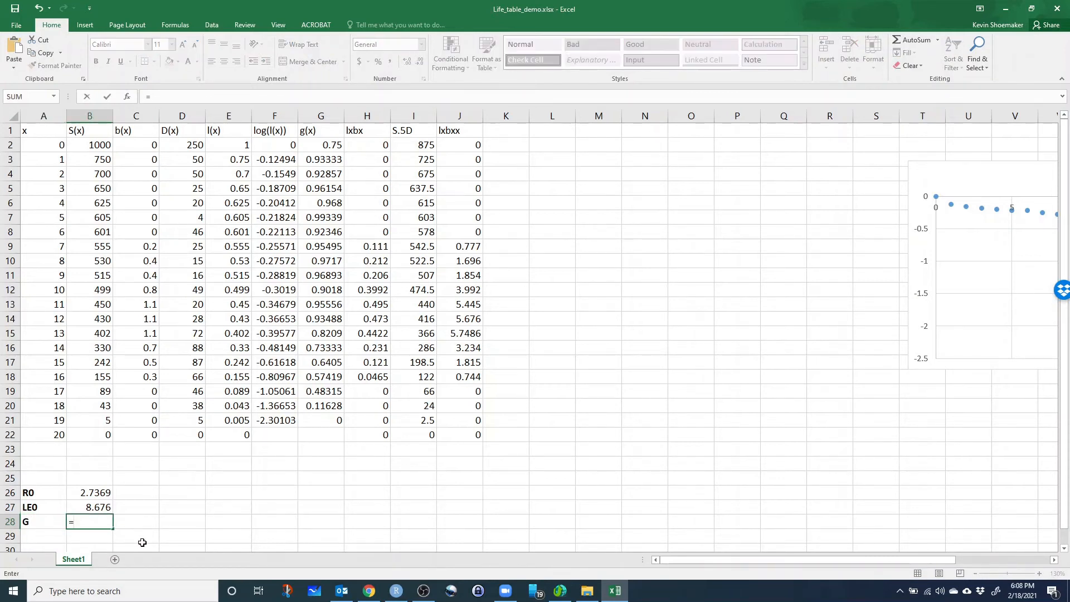
pyautogui.write('sum(')
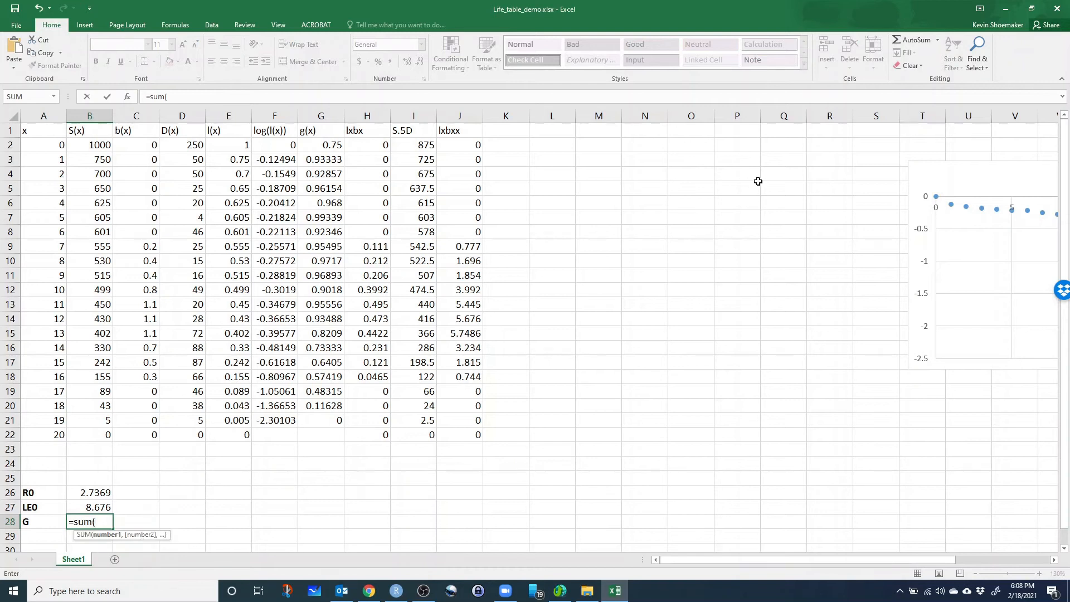
pyautogui.moveTo(456, 145); pyautogui.dragTo(470, 432)
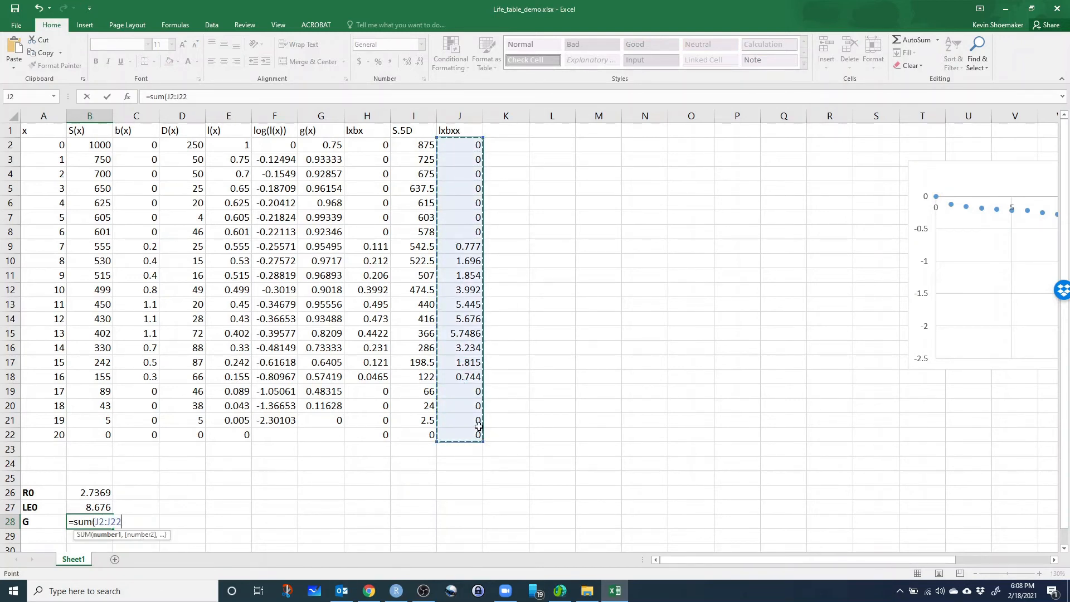
pyautogui.write(')/sum()')
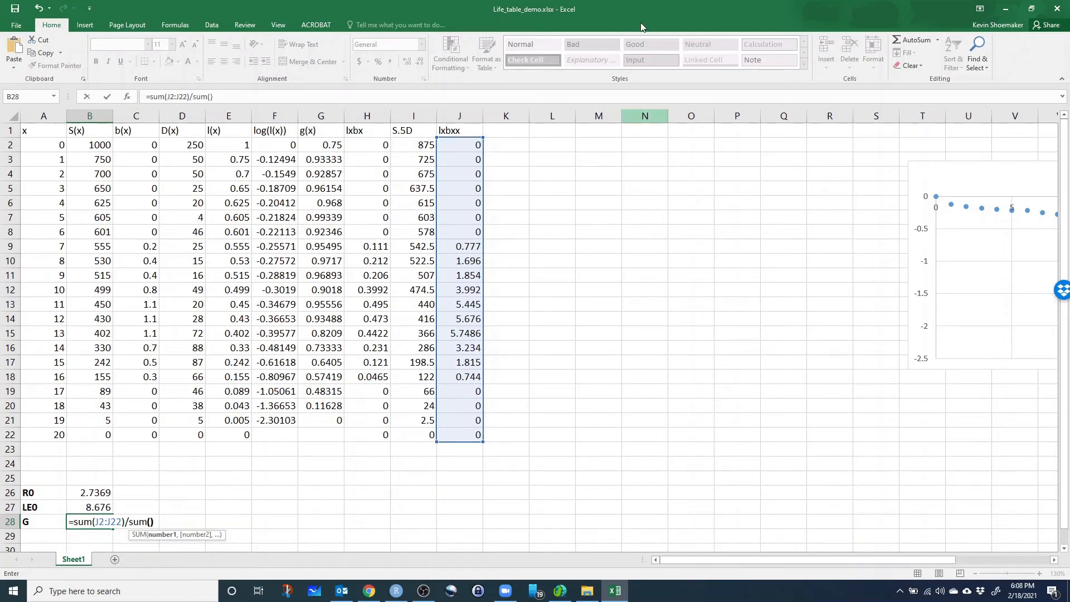
pyautogui.press('Return')
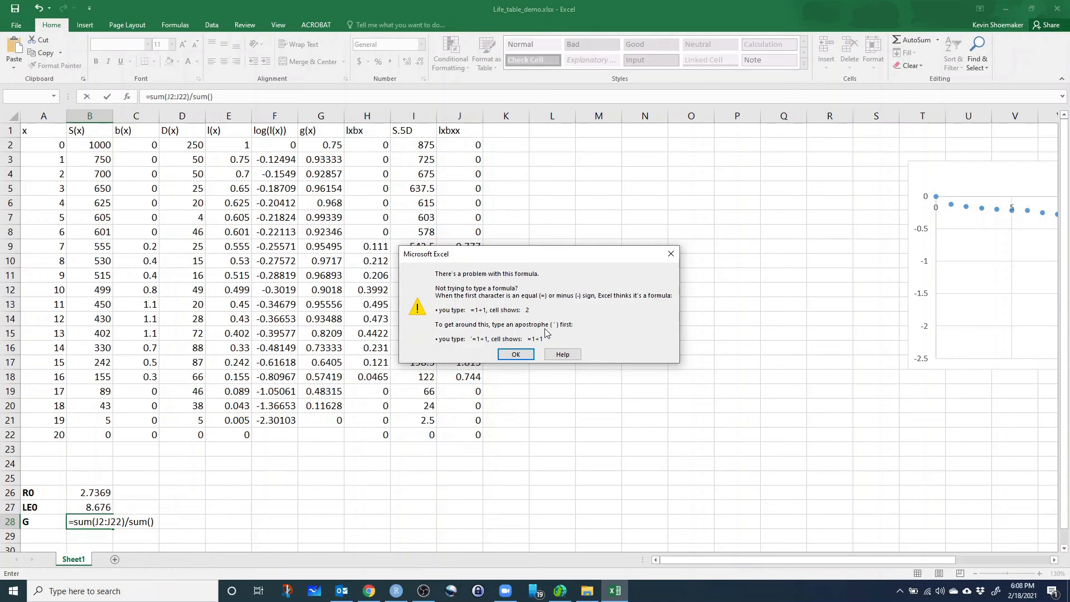
pyautogui.click(516, 355)
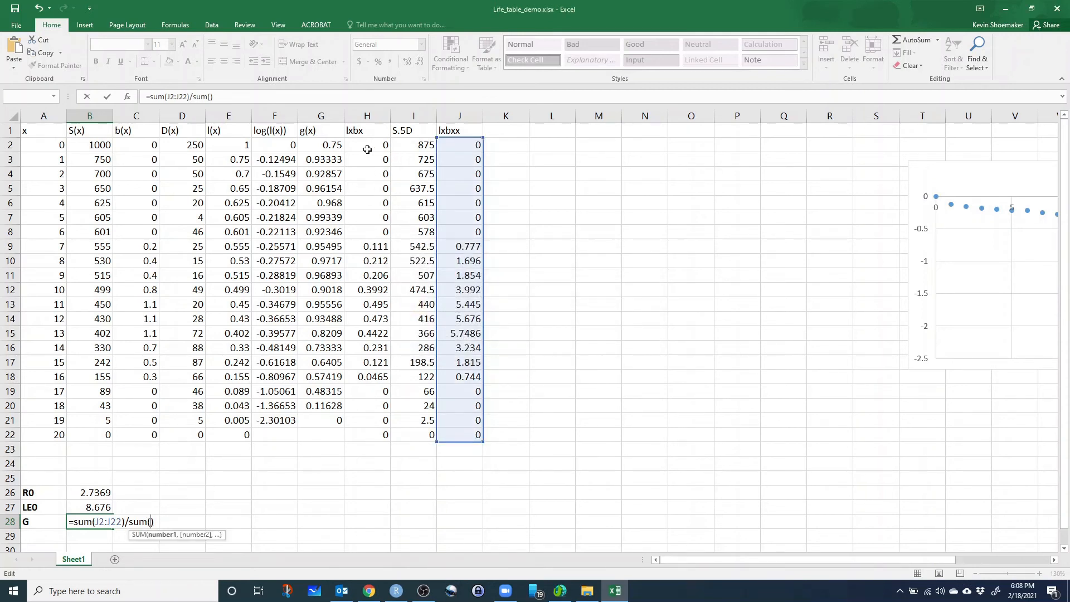
pyautogui.moveTo(365, 148); pyautogui.dragTo(354, 435)
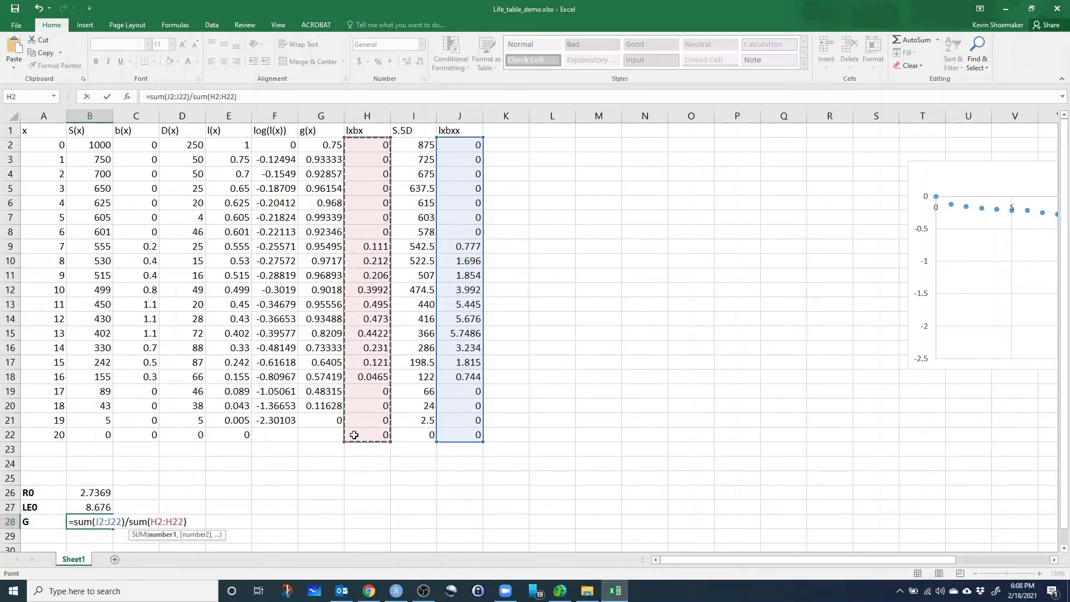
pyautogui.press('Return')
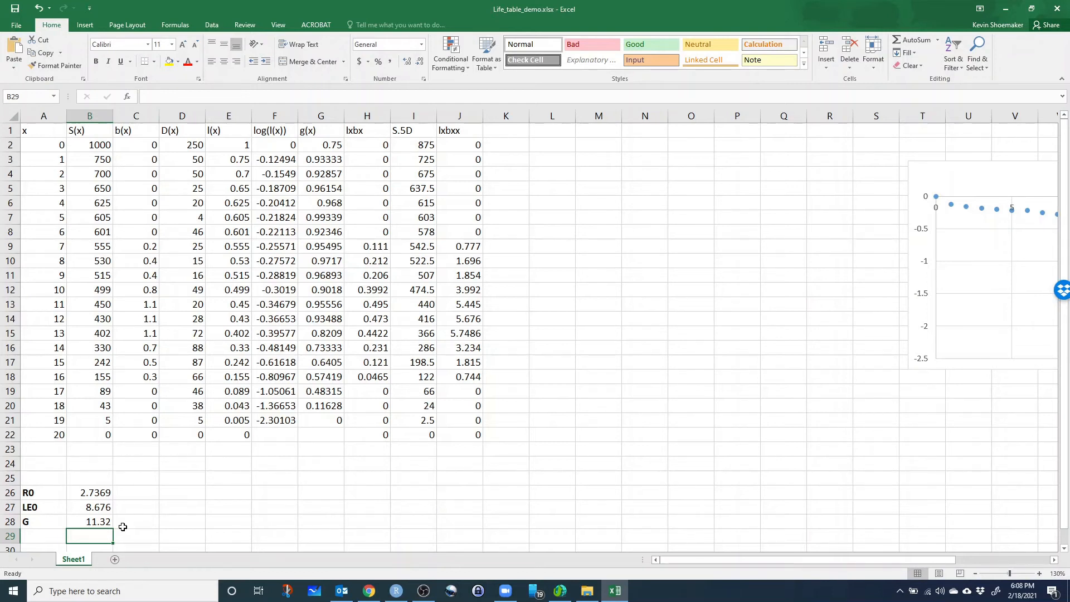
pyautogui.click(182, 522)
pyautogui.scroll(-1, 246, 516)
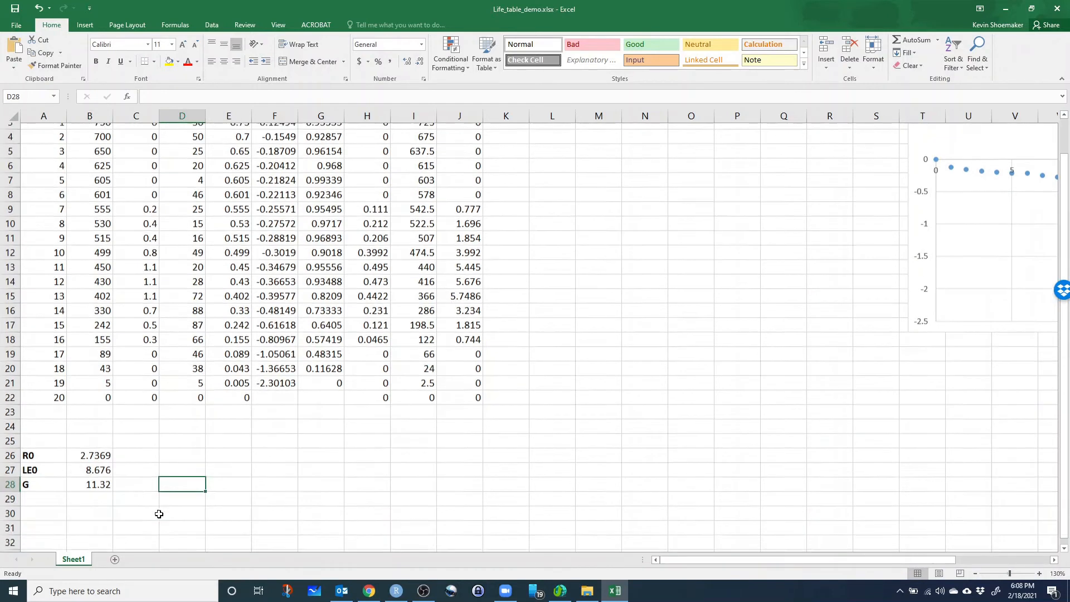
# Switch to the Lab 3 page in Chrome and examine the intrinsic rate of growth definition and Eq. 6.
pyautogui.click(369, 591)
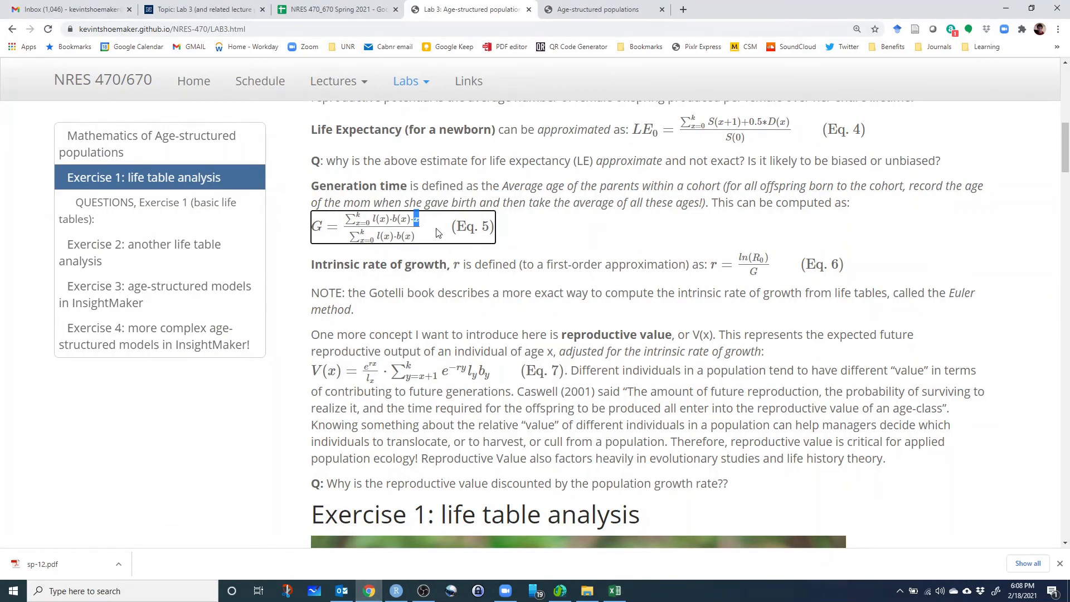
pyautogui.click(393, 250)
pyautogui.scroll(-2, 393, 287)
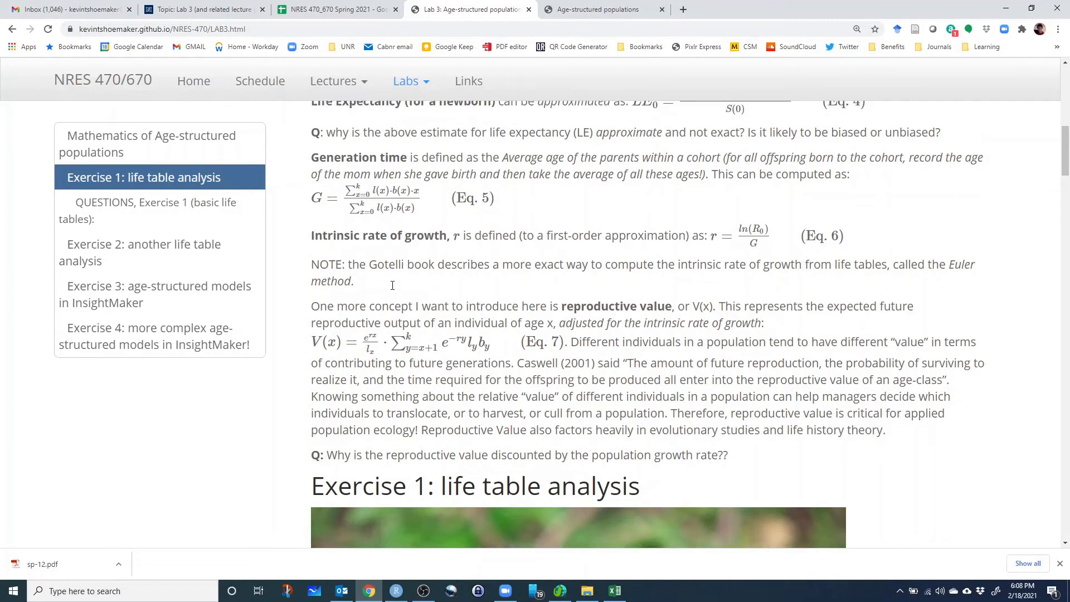
pyautogui.moveTo(333, 153); pyautogui.dragTo(460, 164)
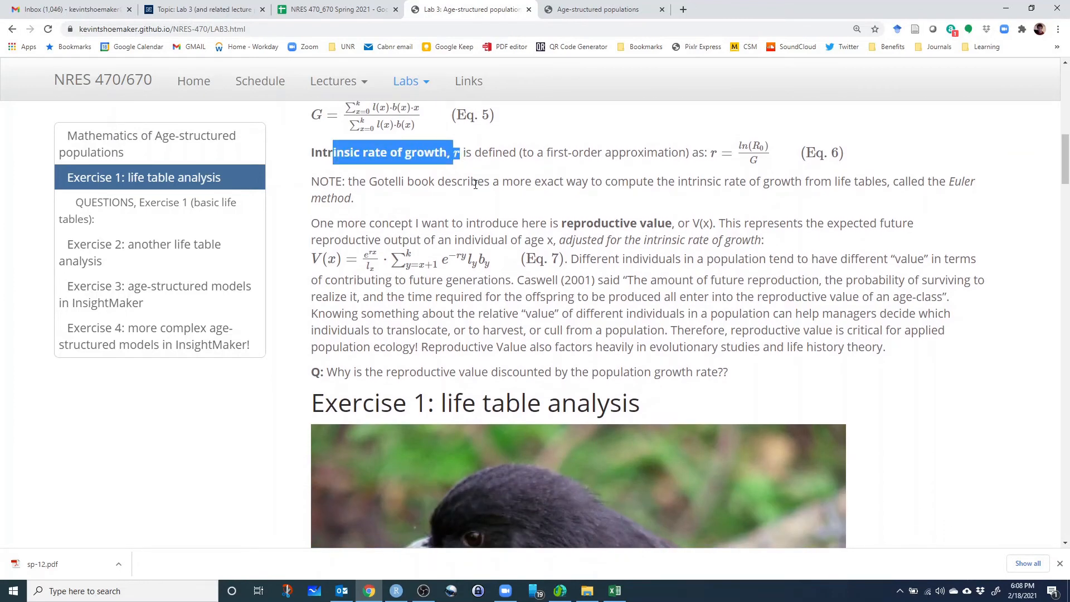
pyautogui.click(467, 166)
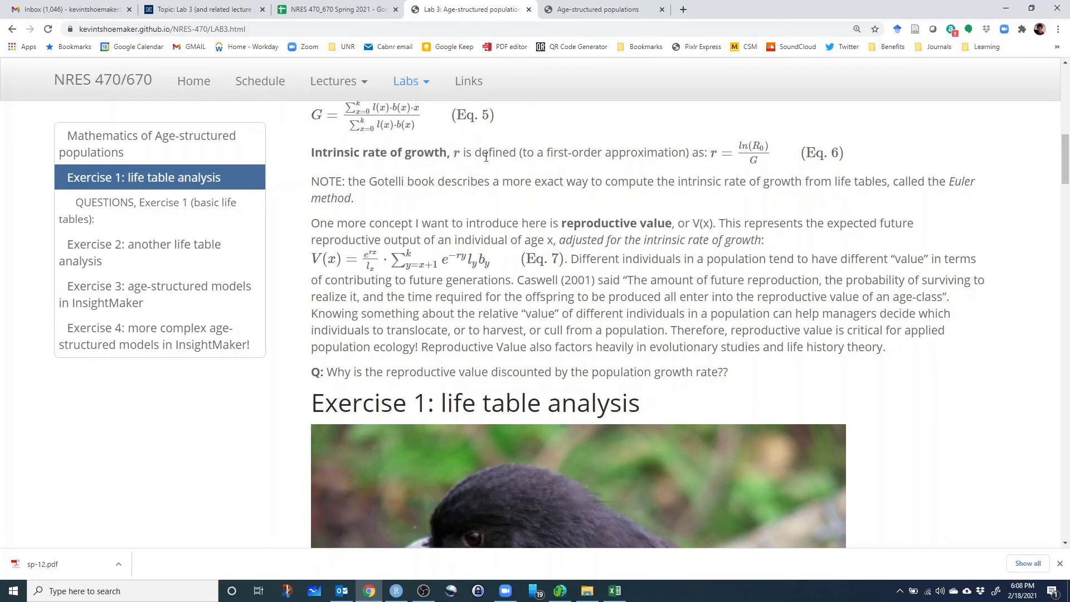
# Review how Eq. 6 on the Lab 3 page defines r as ln(R0) divided by G.
pyautogui.moveTo(472, 149); pyautogui.dragTo(517, 153)
pyautogui.moveTo(741, 146); pyautogui.dragTo(765, 147)
pyautogui.click(750, 166)
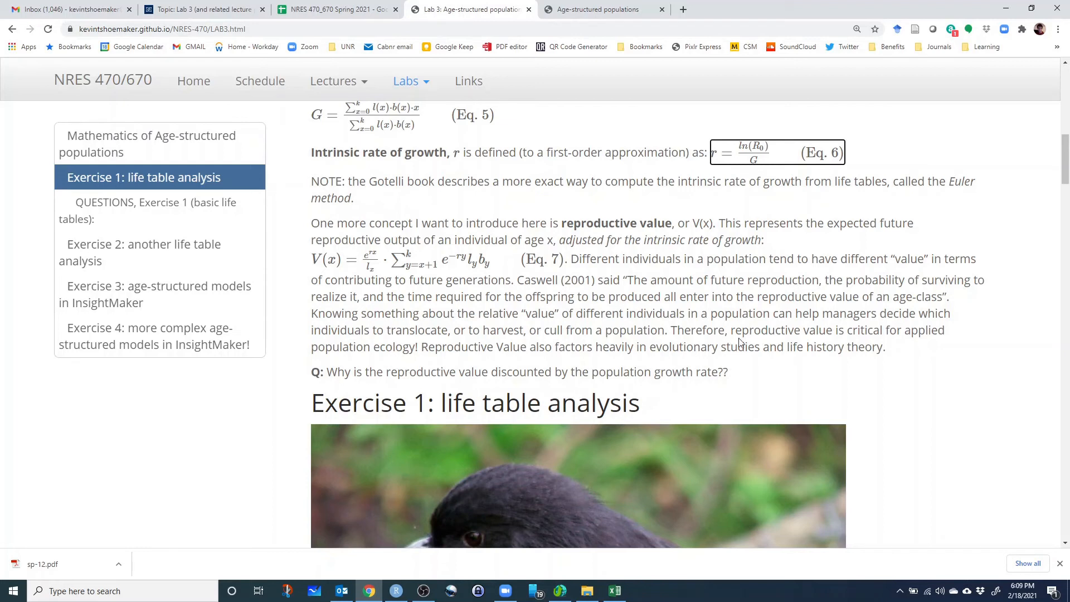
# Switch back to the life table workbook in Excel and enter the label r in A29.
pyautogui.click(615, 591)
pyautogui.click(54, 495)
pyautogui.write('R0')
pyautogui.press('Return')
pyautogui.click(45, 492)
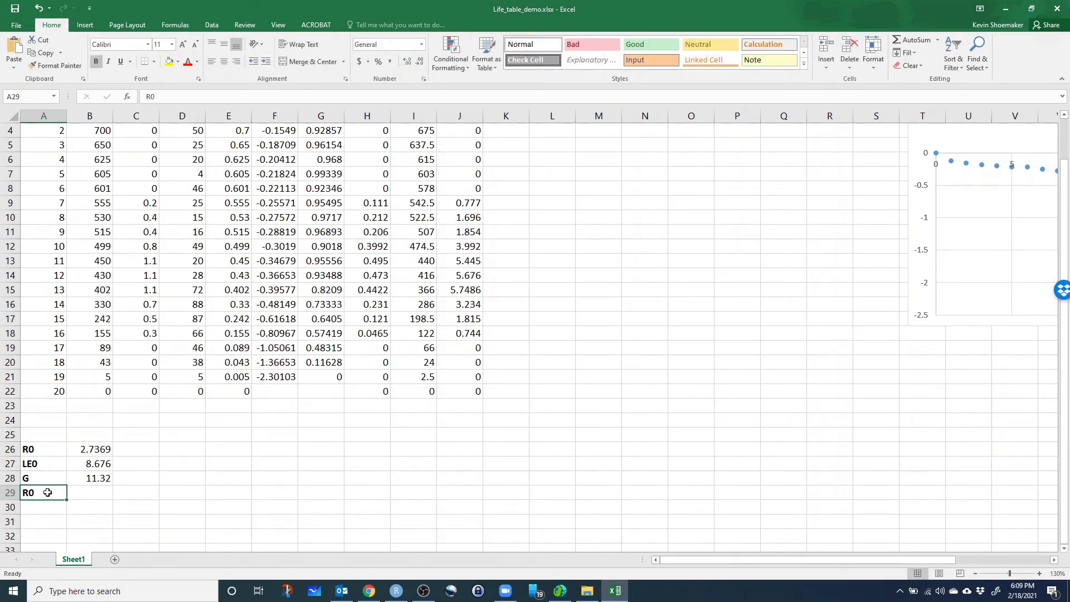
pyautogui.write('r0')
pyautogui.press('BackSpace')
pyautogui.press('Return')
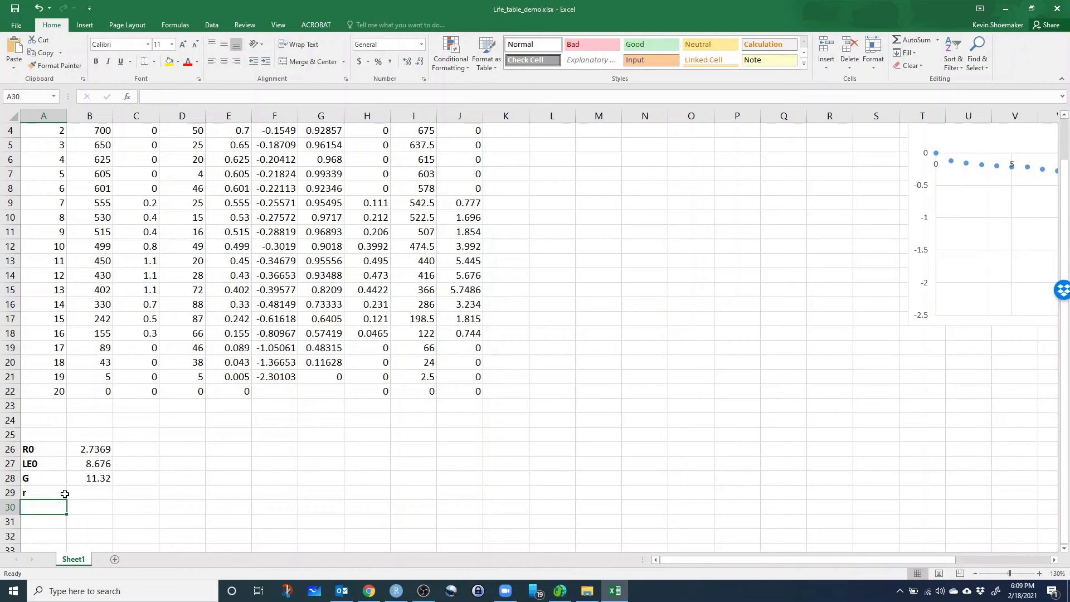
# Calculate the intrinsic rate of growth in B29 with =LN(B26)/B28.
pyautogui.click(83, 493)
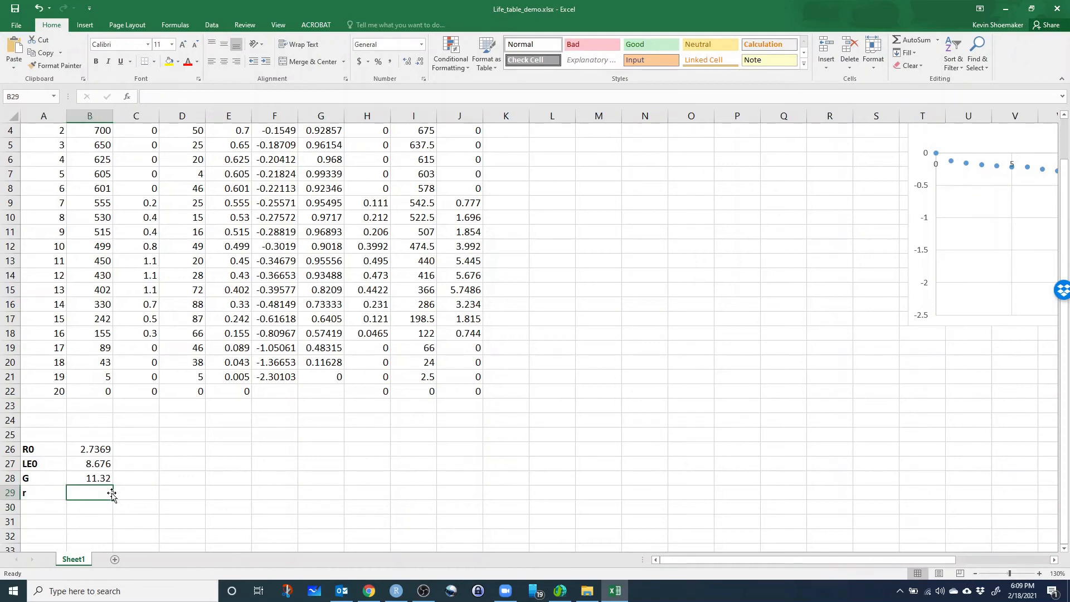
pyautogui.write('=')
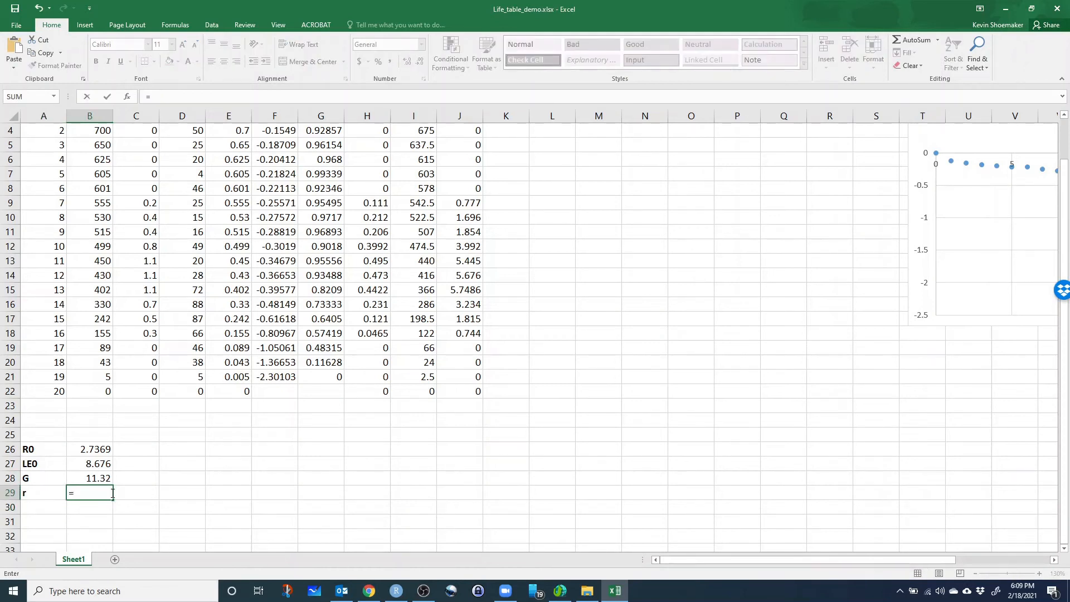
pyautogui.write('ln')
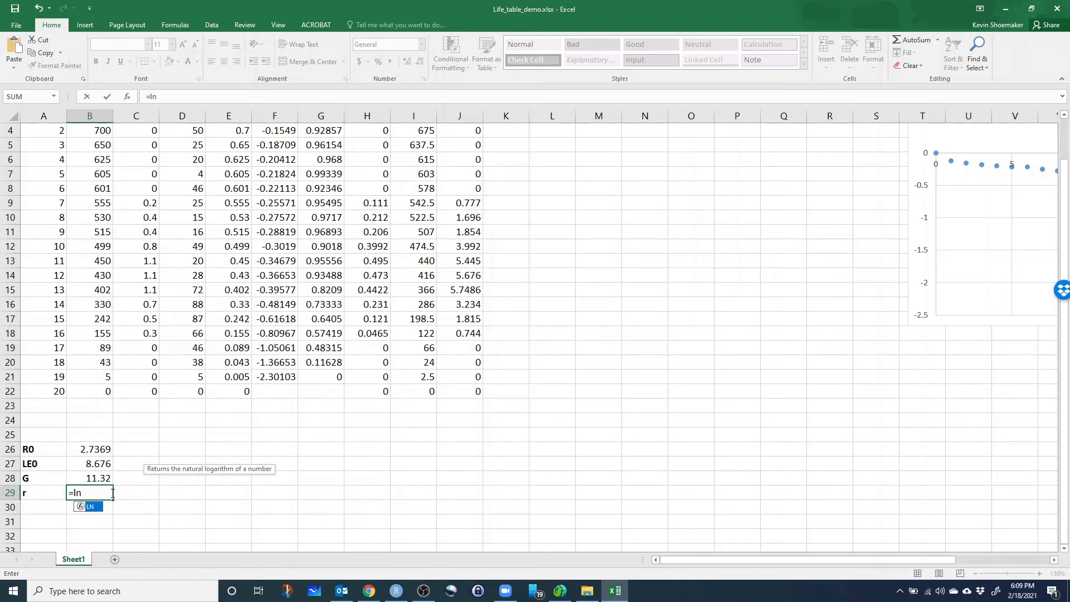
pyautogui.write('(')
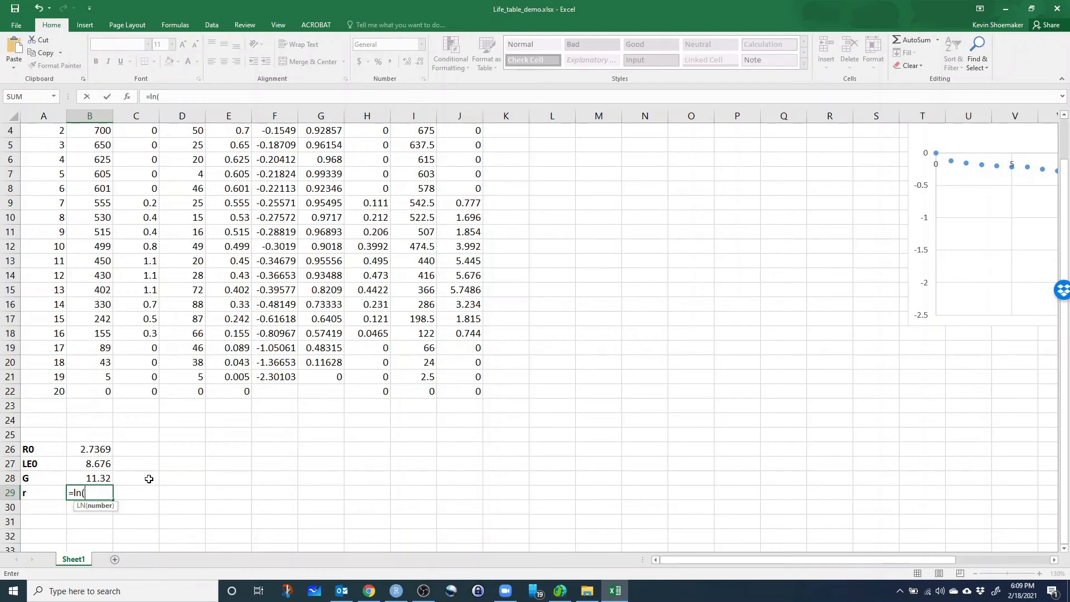
pyautogui.click(96, 450)
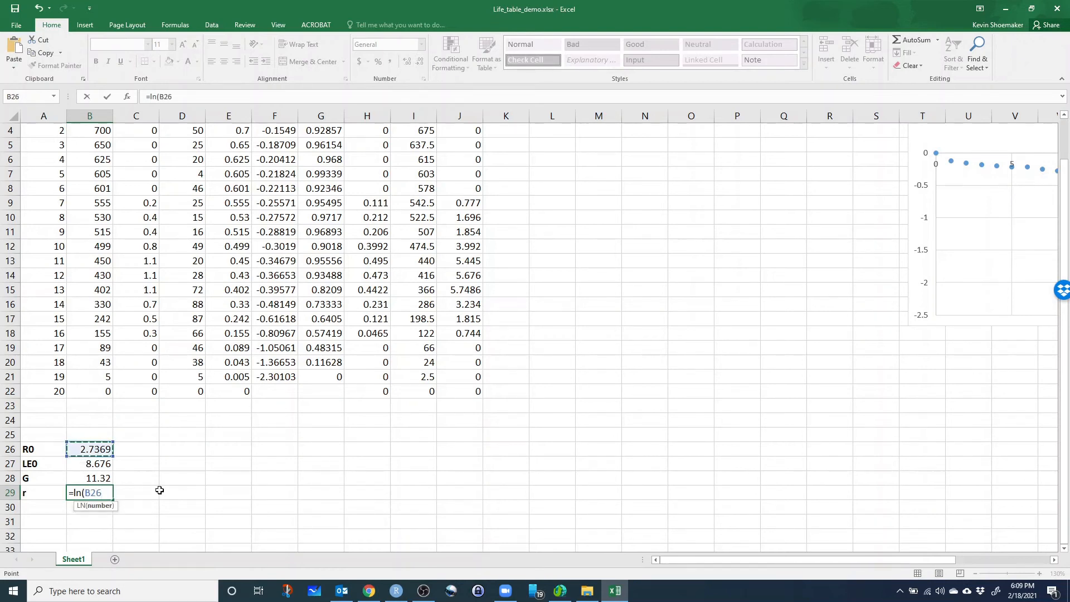
pyautogui.write(')/')
pyautogui.click(94, 477)
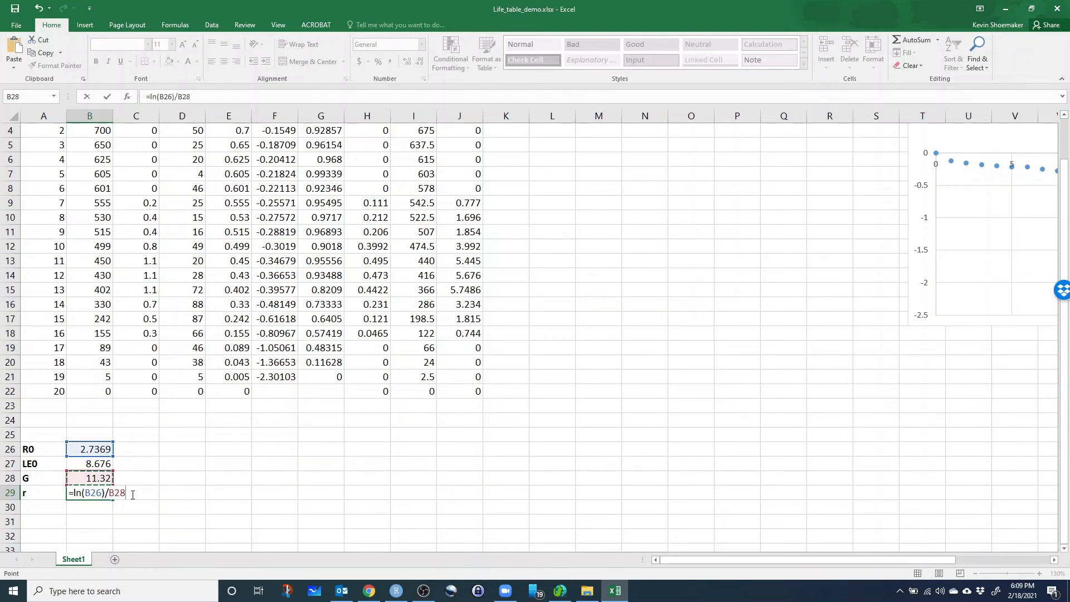
pyautogui.press('Return')
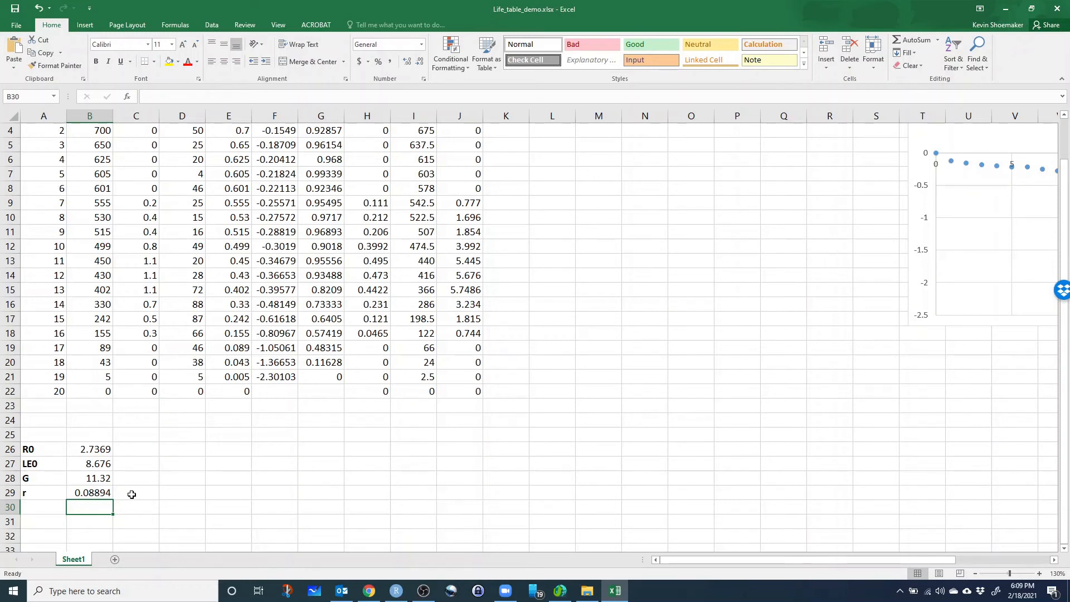
pyautogui.click(89, 495)
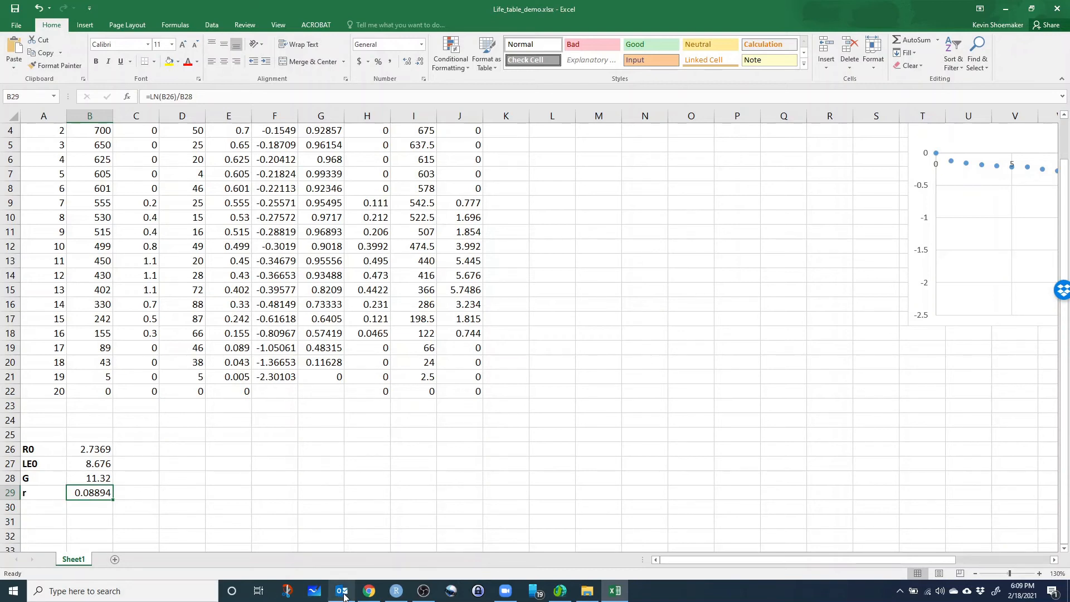
# Switch to the Lab 3 page in Chrome and examine the reproductive value V(x) definition and Eq. 7.
pyautogui.click(369, 590)
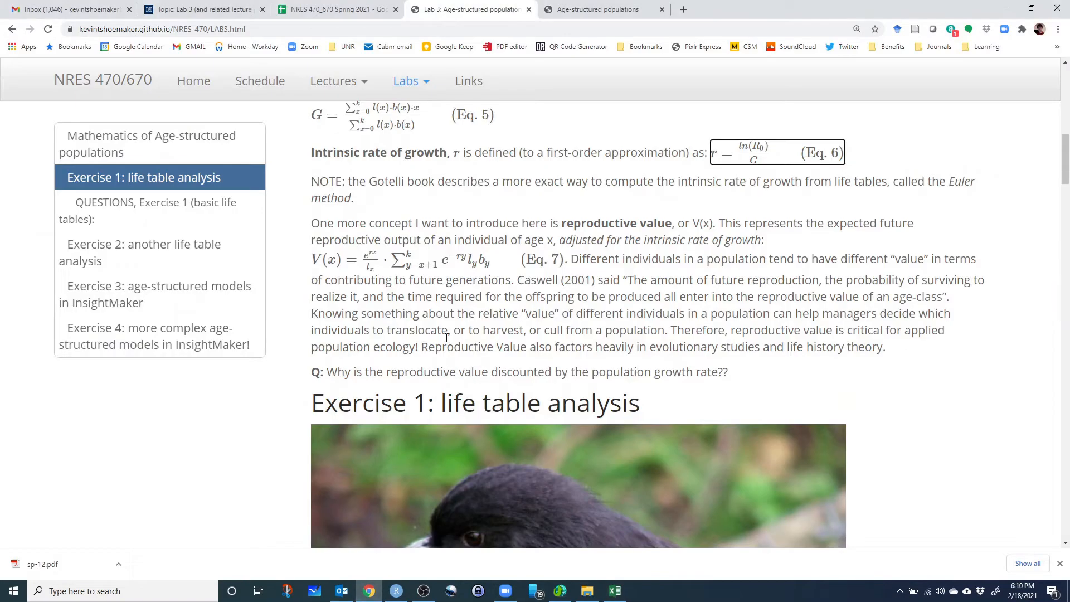
pyautogui.click(371, 262)
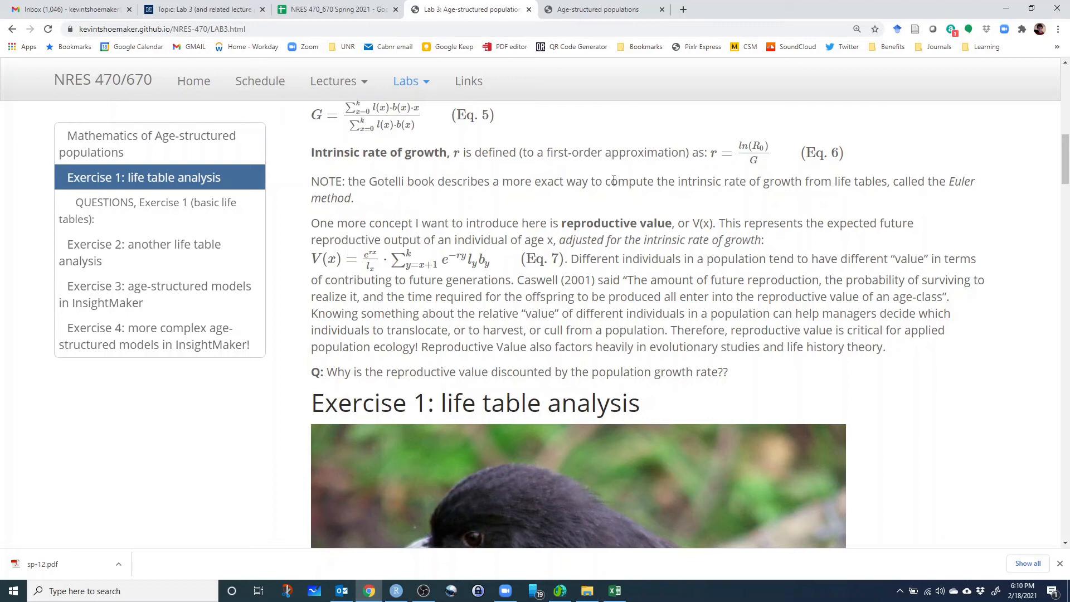
pyautogui.moveTo(747, 241); pyautogui.dragTo(780, 259)
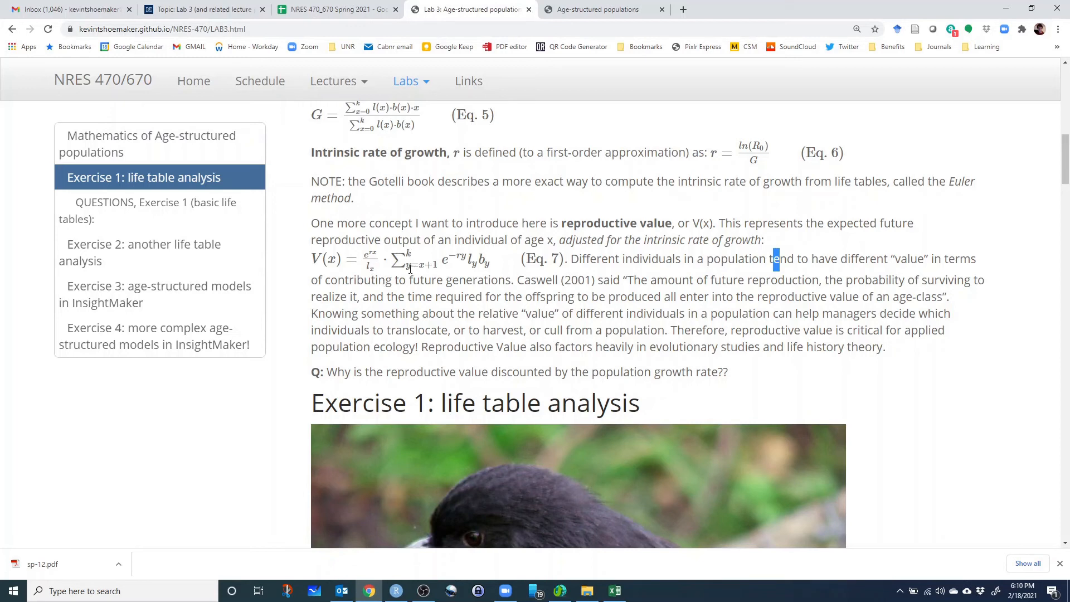
# Examine the leading factor e^(rx)/l(x) of Eq. 7 on the Lab 3 page.
pyautogui.doubleClick(370, 255)
pyautogui.moveTo(375, 256); pyautogui.dragTo(374, 267)
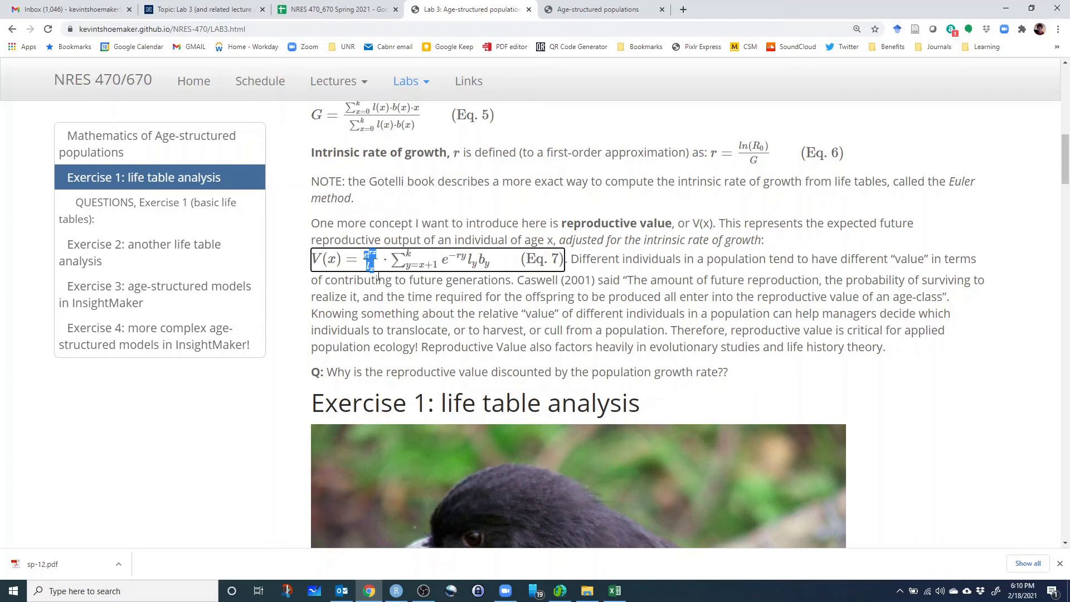
pyautogui.click(383, 295)
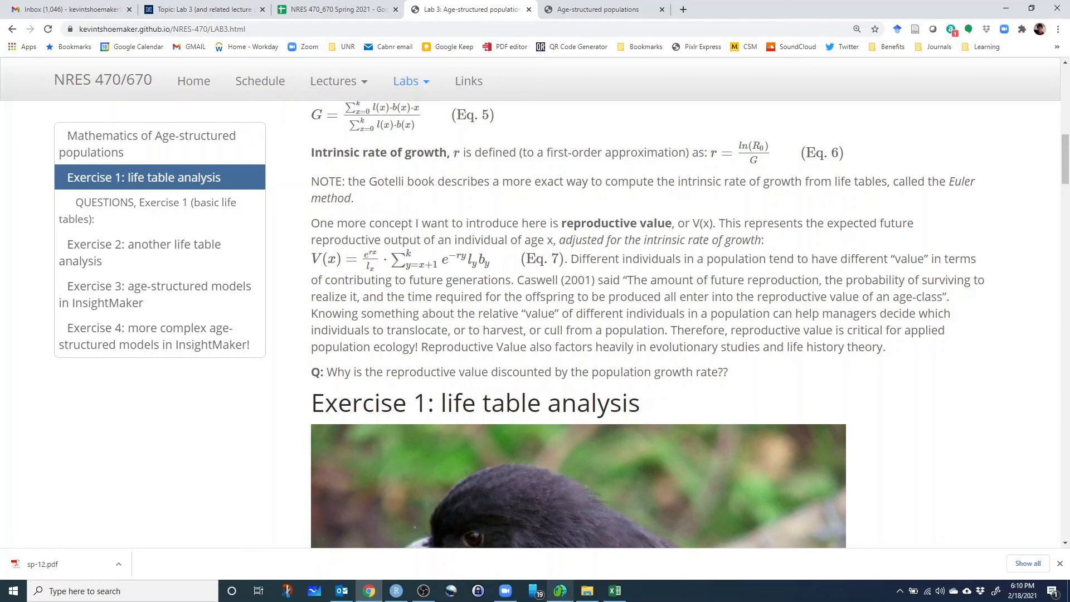
# Switch to the life table workbook in Excel and enter the column header erxlx in K1.
pyautogui.click(616, 596)
pyautogui.scroll(2, 547, 165)
pyautogui.click(507, 133)
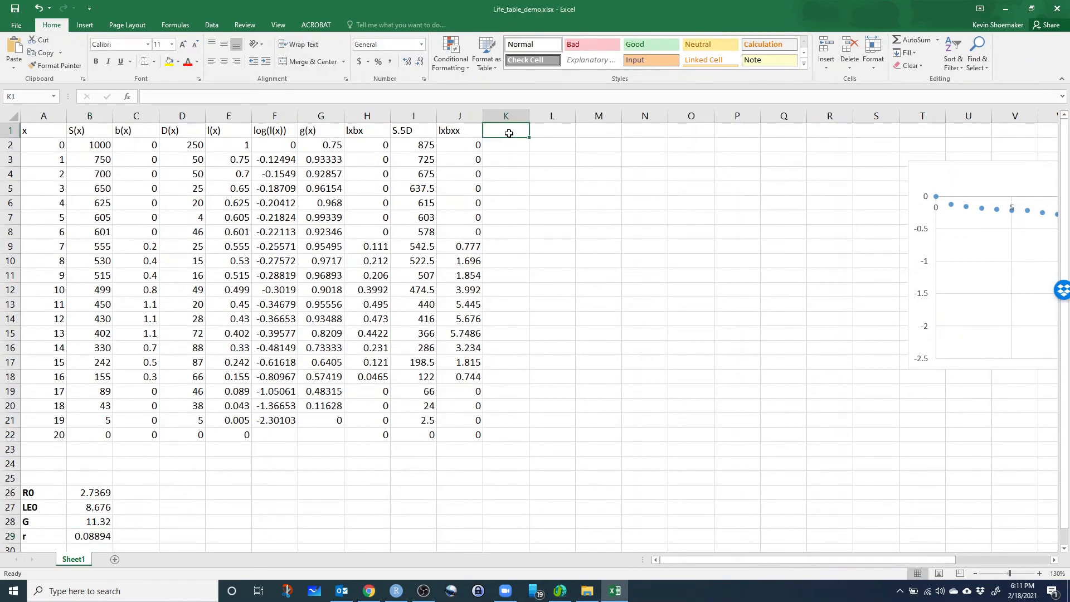
pyautogui.write('LE')
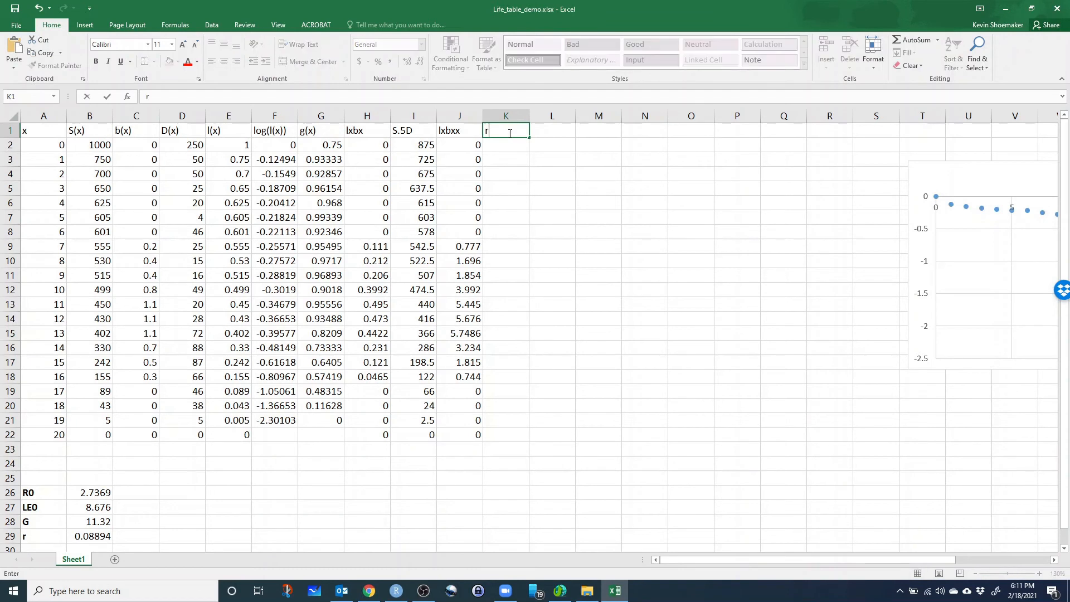
pyautogui.press('BackSpace')
pyautogui.press('BackSpace')
pyautogui.write('erxlx')
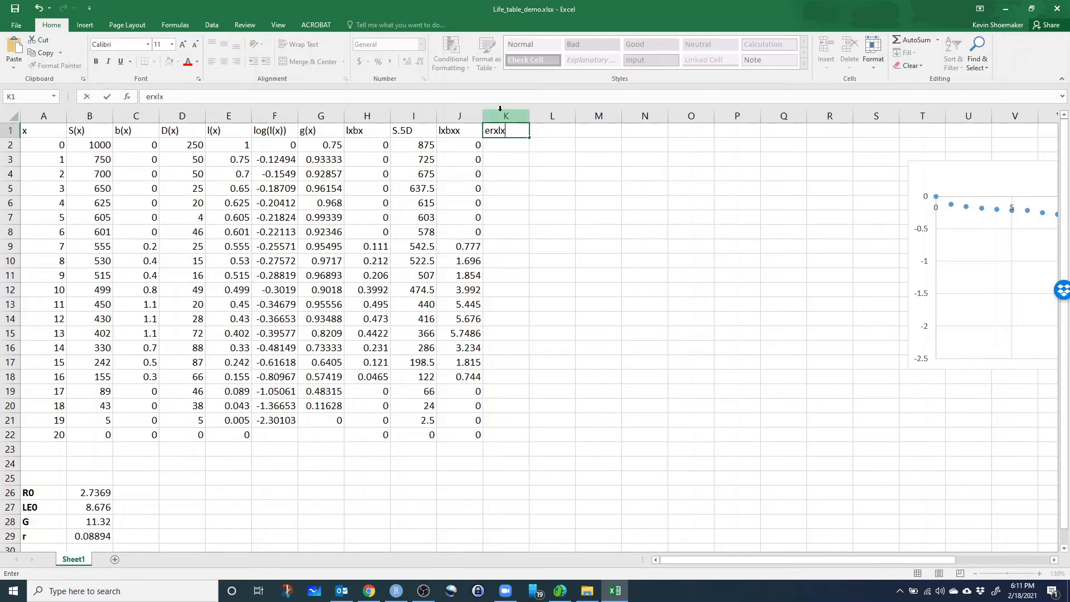
pyautogui.click(503, 147)
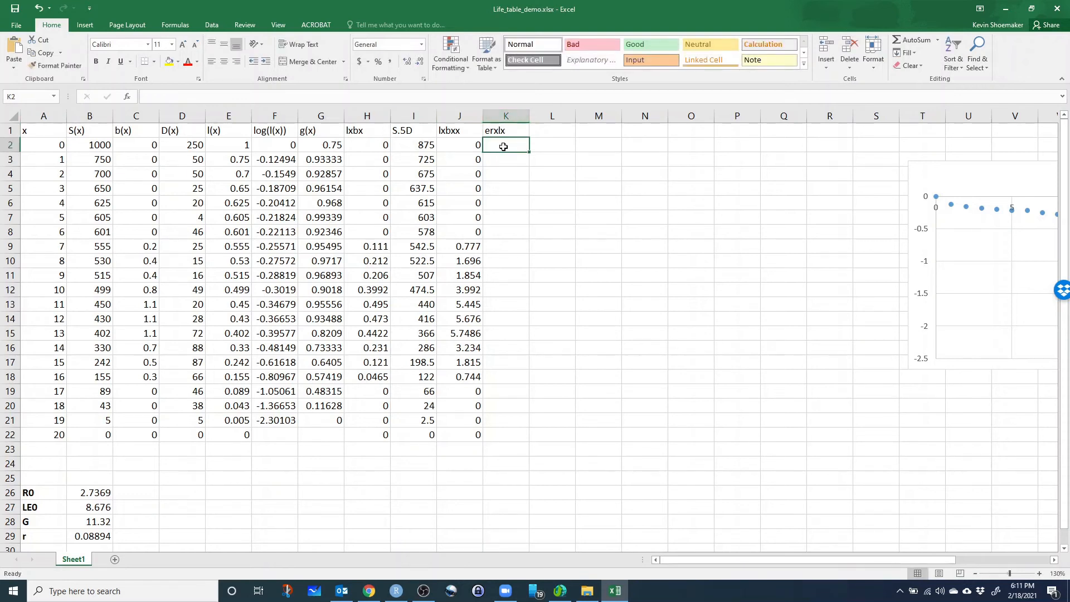
pyautogui.click(498, 134)
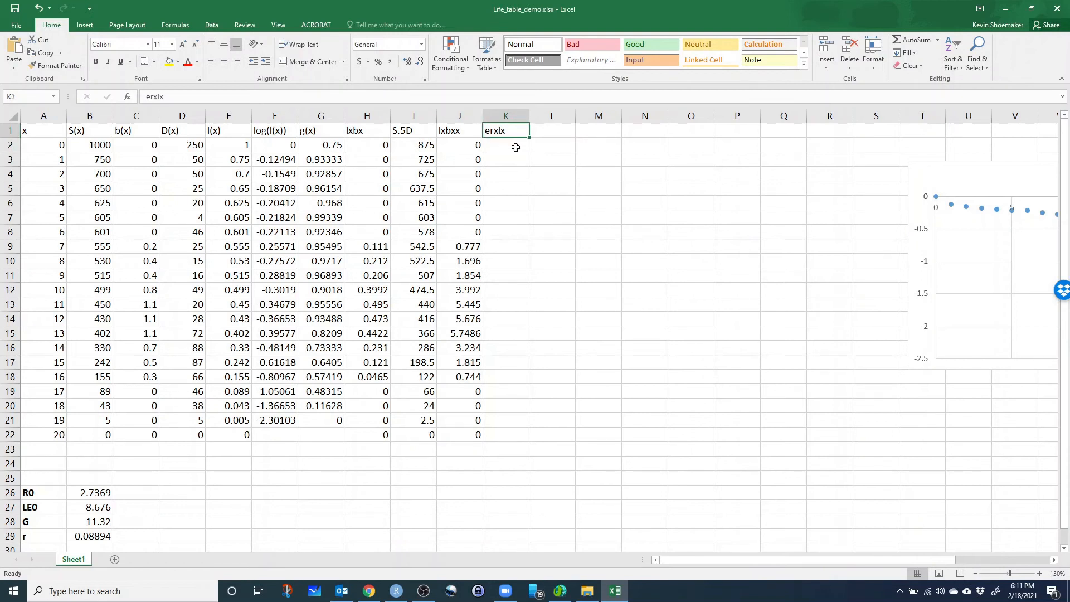
# Write the formula =EXP(B29*A2)/E2 in K2, dividing the exponential of r times x by l(x).
pyautogui.click(512, 148)
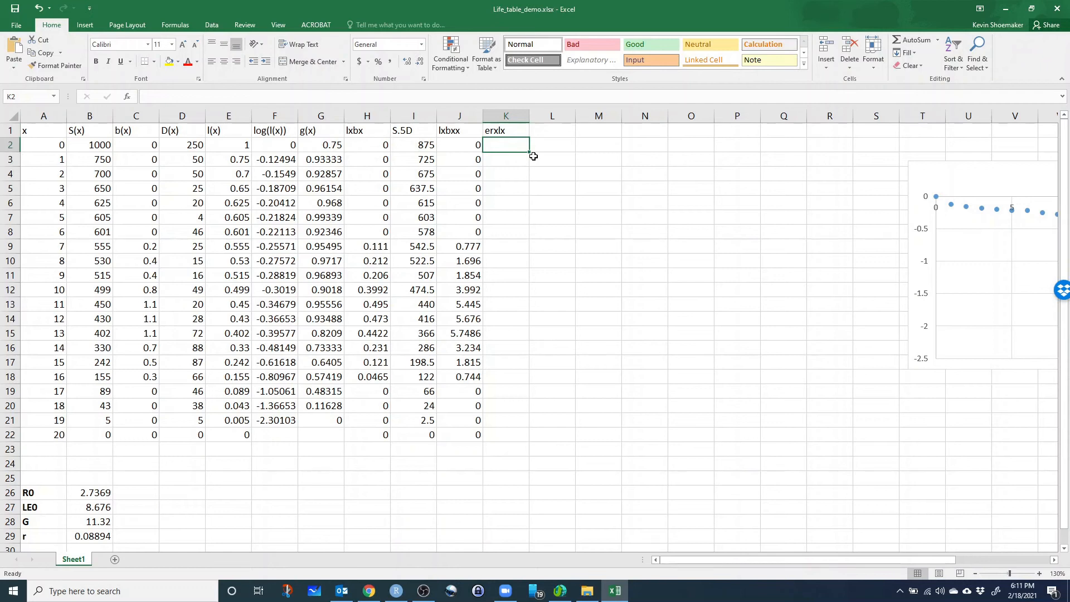
pyautogui.write('exp(')
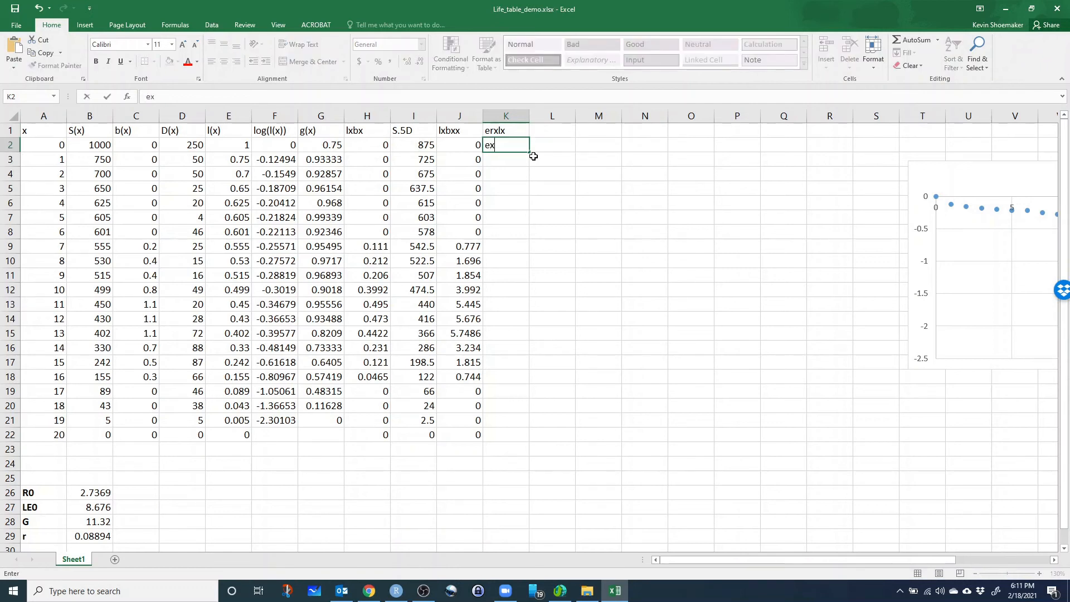
pyautogui.press('BackSpace')
pyautogui.press('BackSpace')
pyautogui.press('BackSpace')
pyautogui.press('BackSpace')
pyautogui.write('=e')
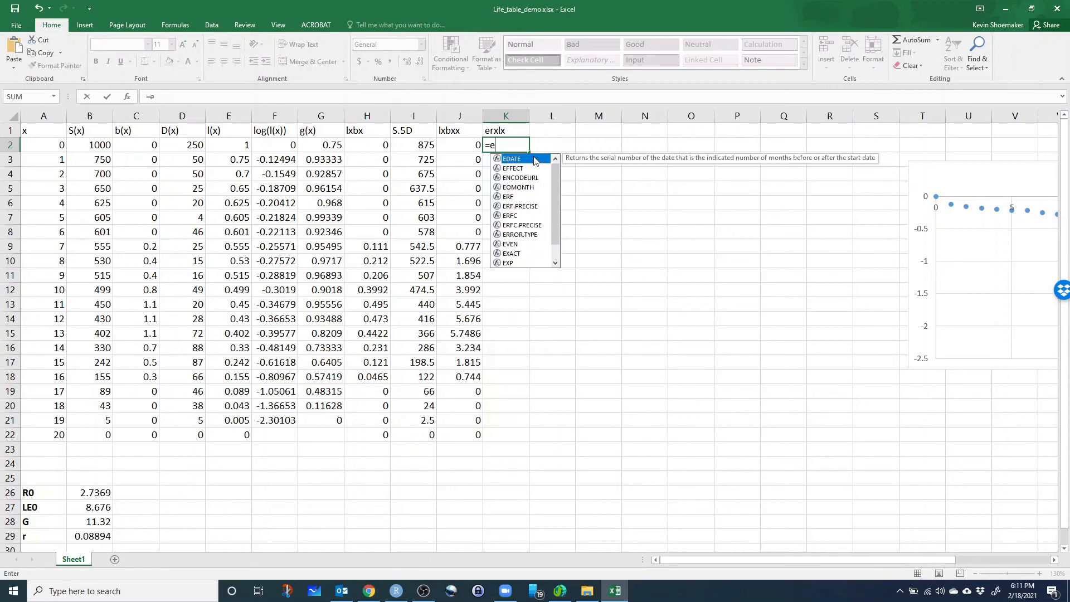
pyautogui.write('xp(')
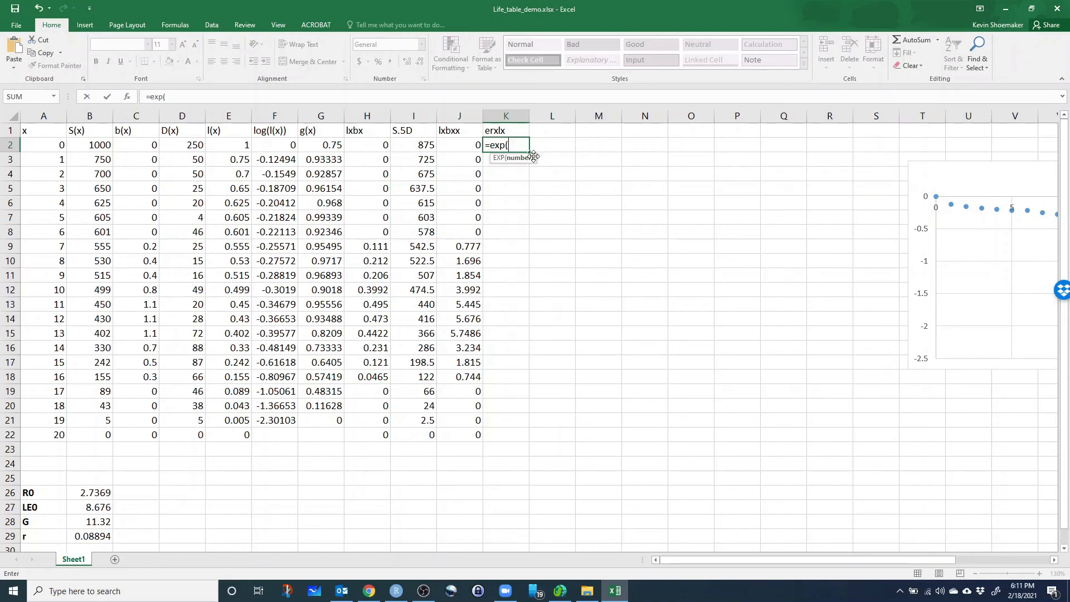
pyautogui.click(89, 537)
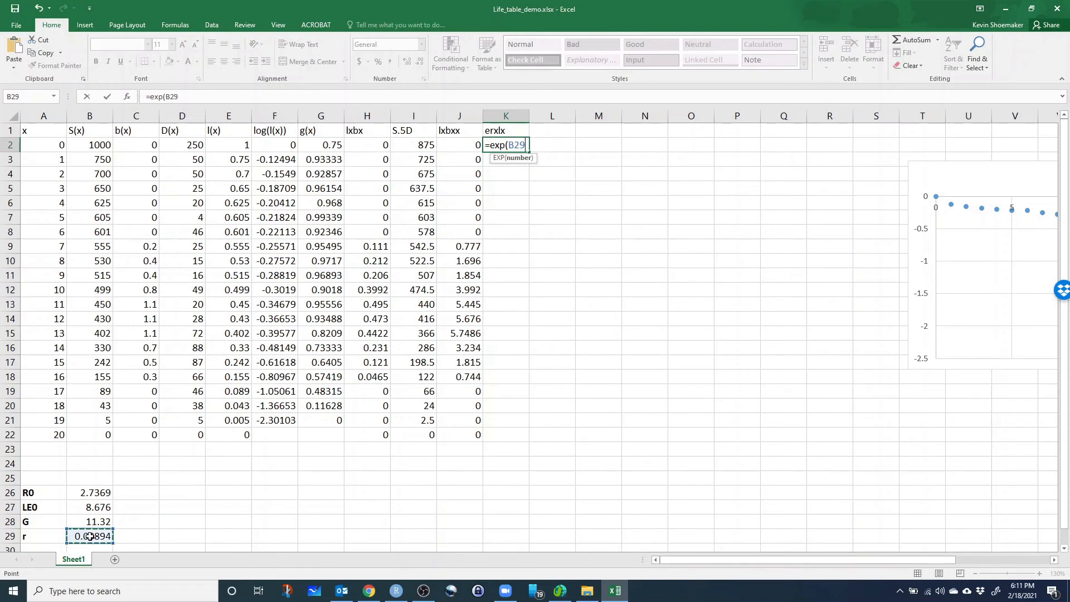
pyautogui.write('*')
pyautogui.click(52, 147)
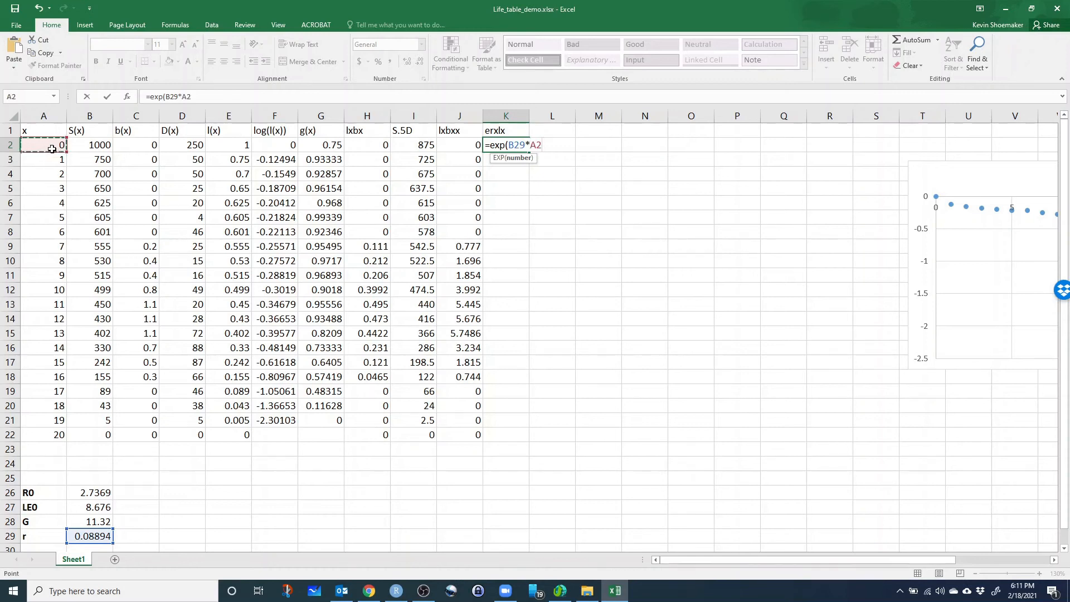
pyautogui.write(')/')
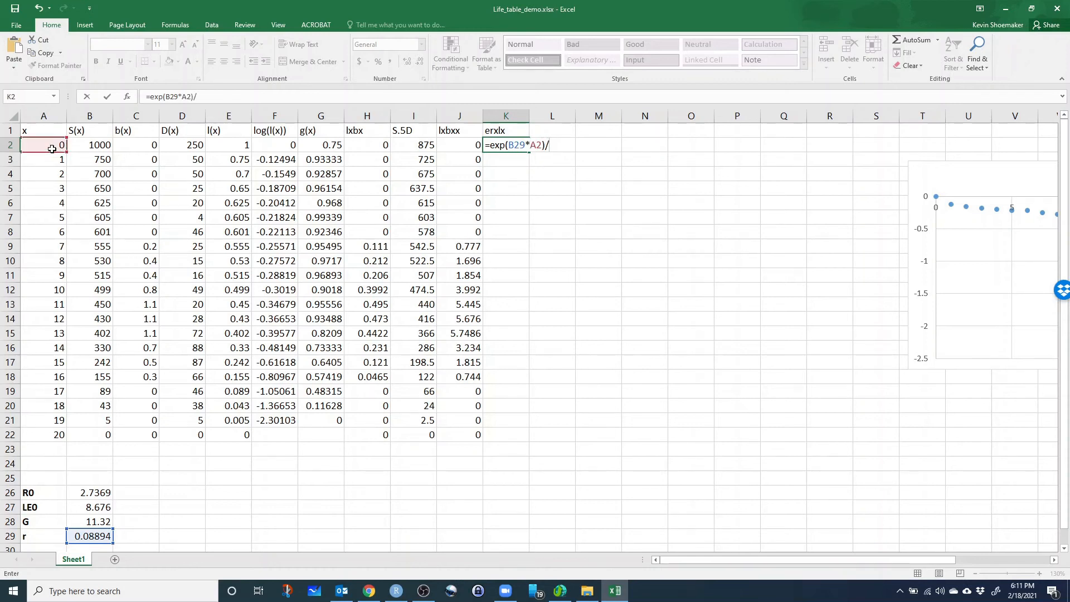
pyautogui.click(235, 150)
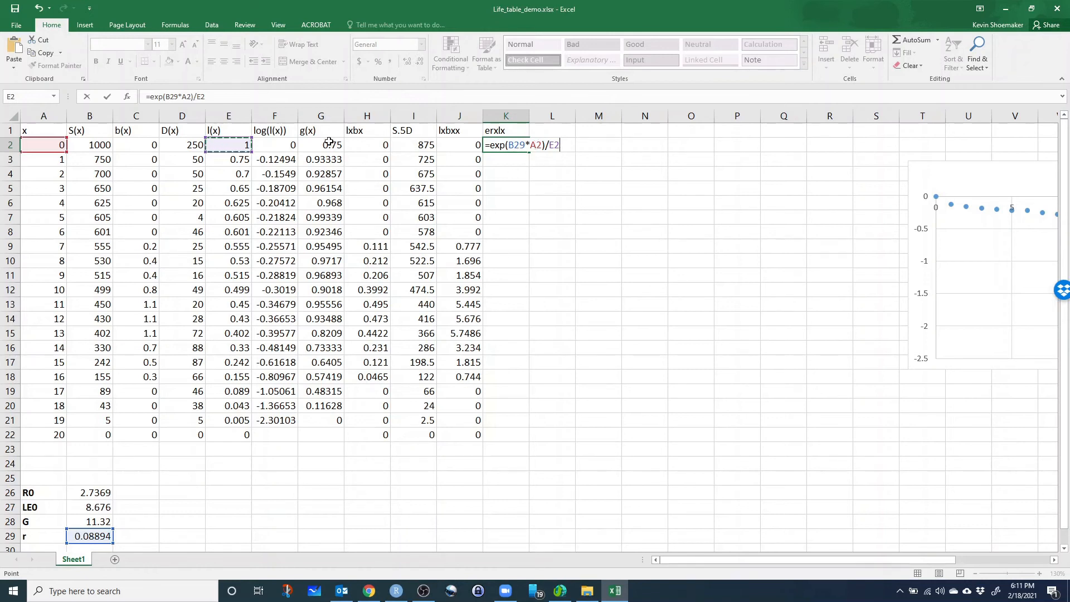
# Lock the row of the r reference as B$29 in the K2 formula and fill it down through K22.
pyautogui.click(525, 145)
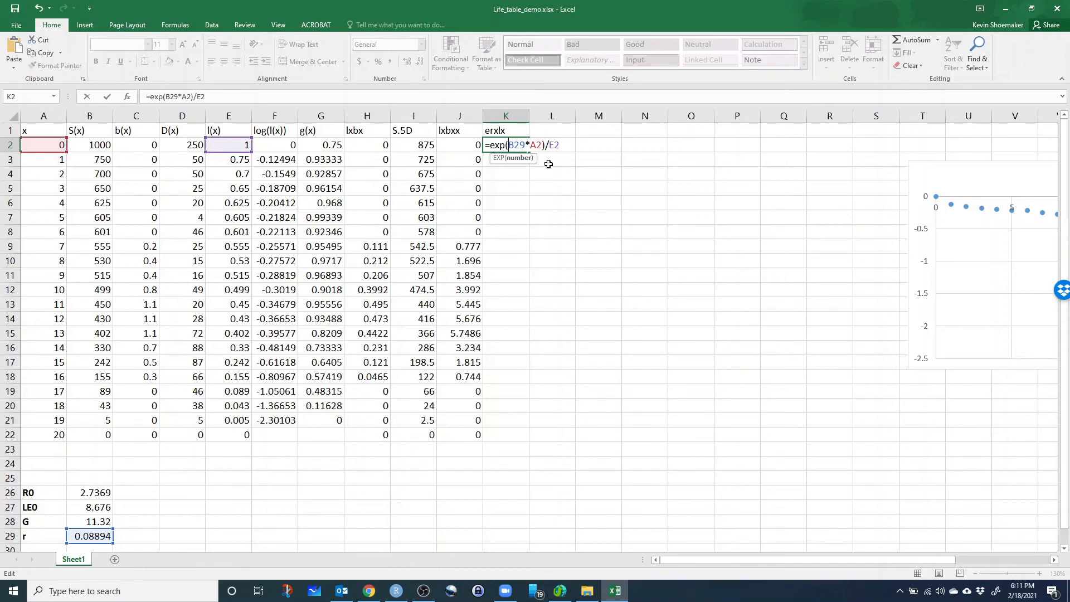
pyautogui.write('$B$')
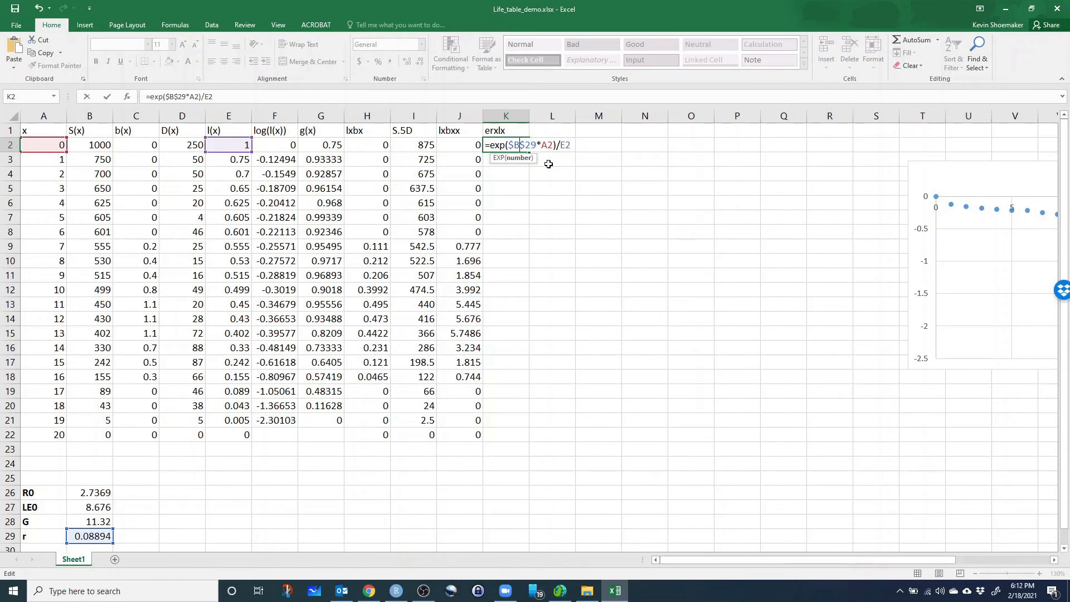
pyautogui.press('Left')
pyautogui.press('Left')
pyautogui.press('BackSpace')
pyautogui.hotkey('ctrl', 'Return')
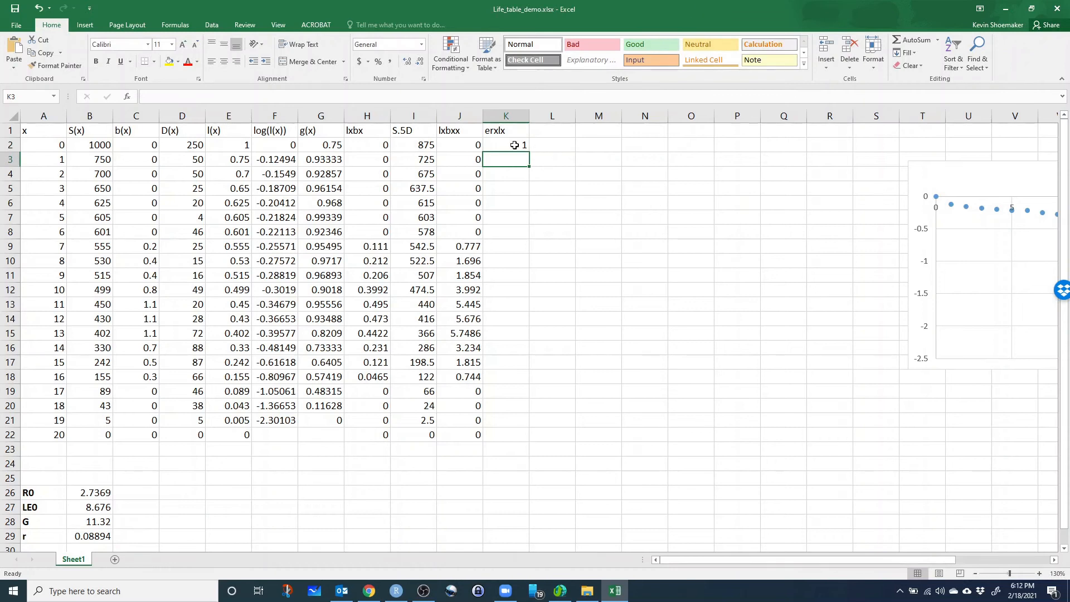
pyautogui.moveTo(530, 153); pyautogui.dragTo(531, 443)
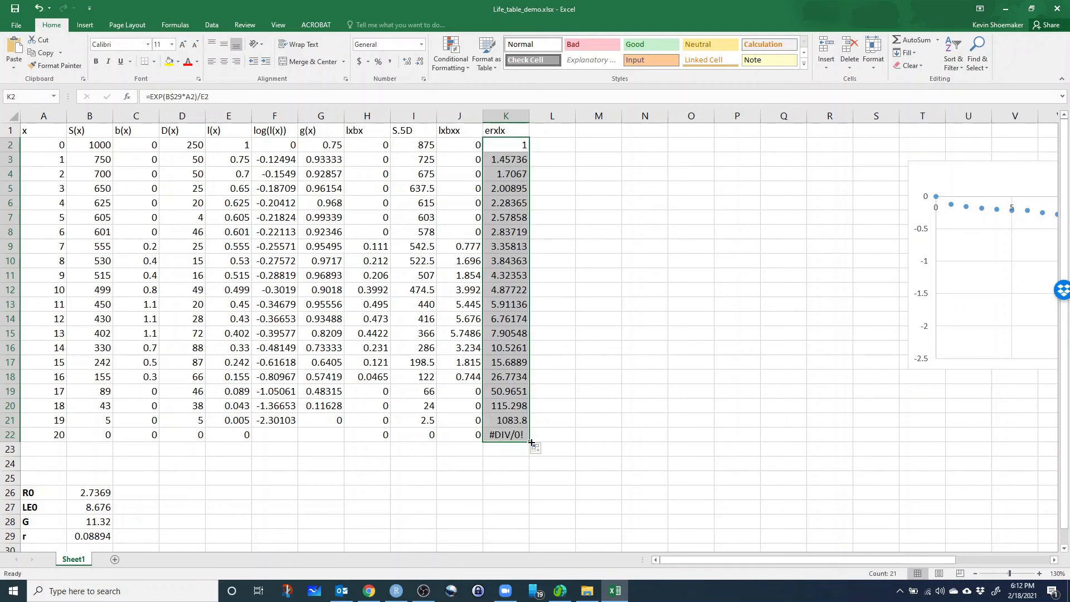
# Dismiss the OneDrive screenshot offer and clear the contents of K22.
pyautogui.click(507, 436)
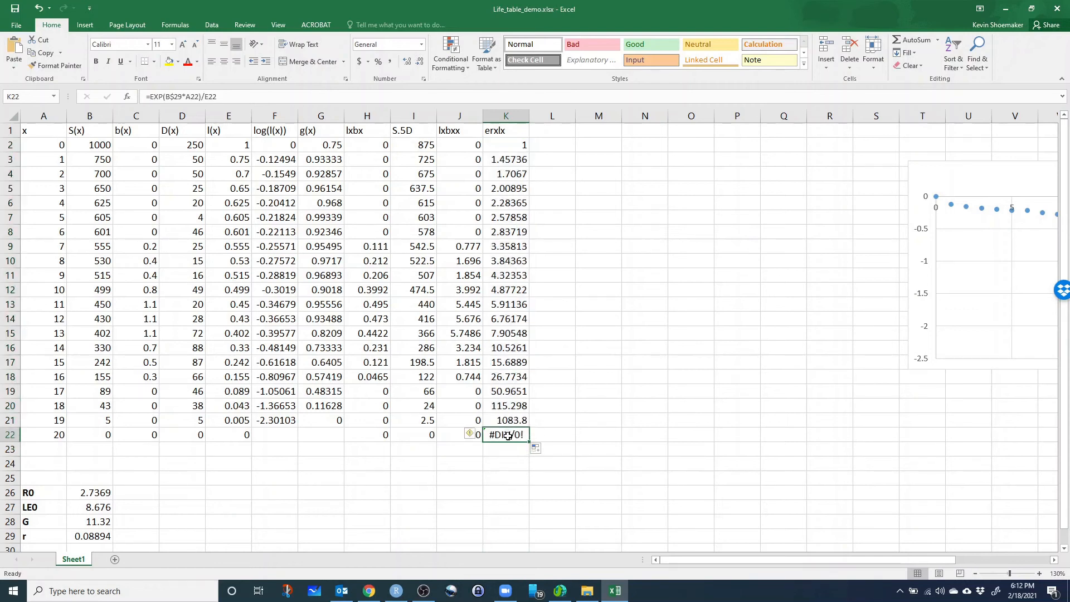
pyautogui.press('Print')
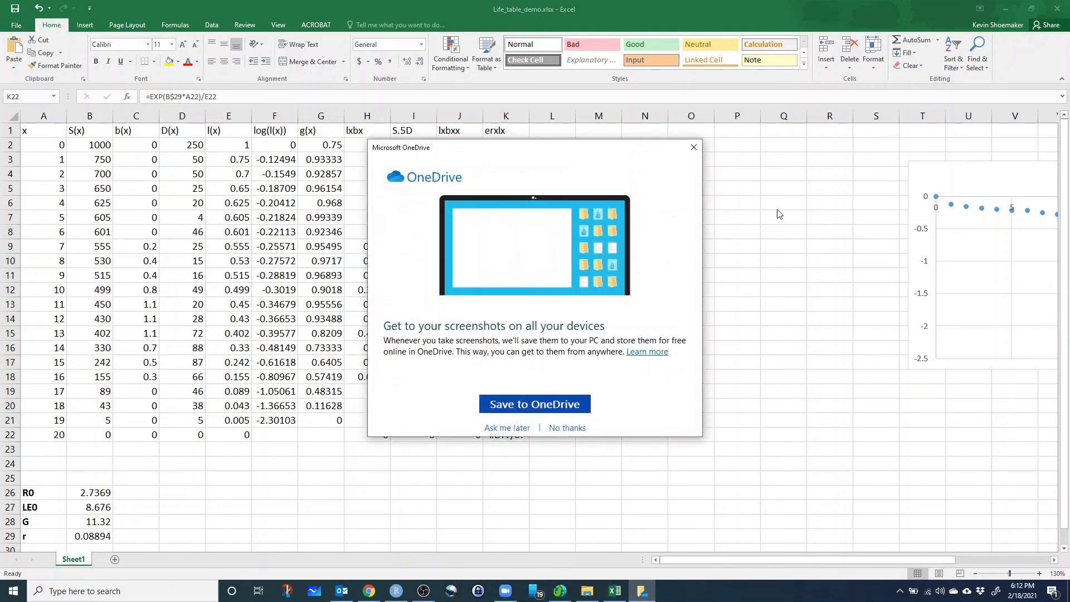
pyautogui.click(692, 148)
pyautogui.click(509, 463)
pyautogui.click(512, 434)
pyautogui.press('Delete')
pyautogui.click(487, 498)
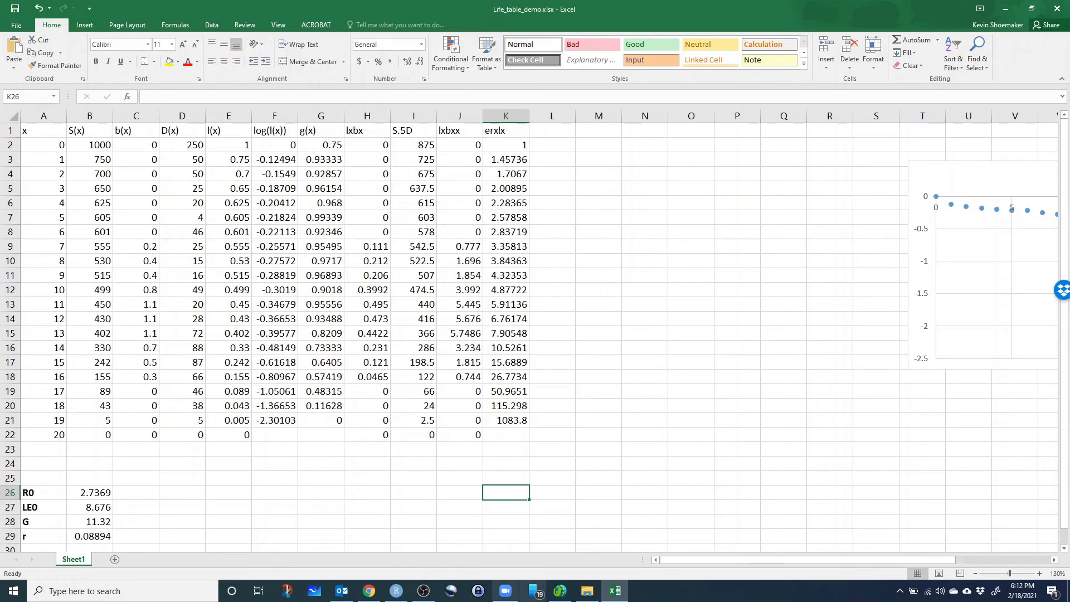
# Switch to the Lab 3 page in Chrome and examine the summed term e^(-ry)·l(y)·b(y) in Eq. 7.
pyautogui.click(370, 591)
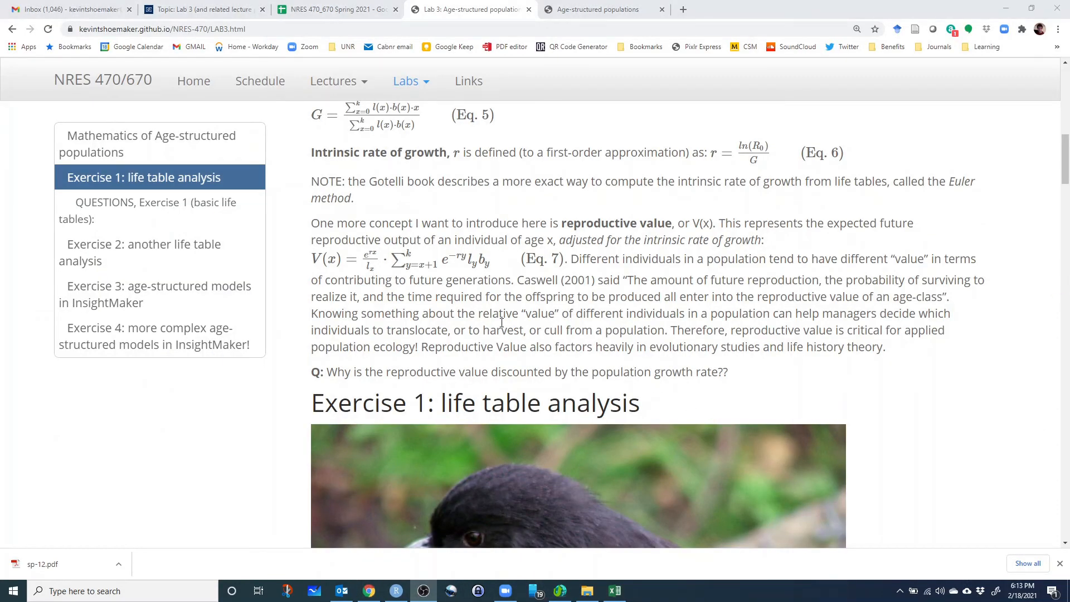
pyautogui.click(444, 260)
pyautogui.moveTo(444, 260); pyautogui.dragTo(490, 271)
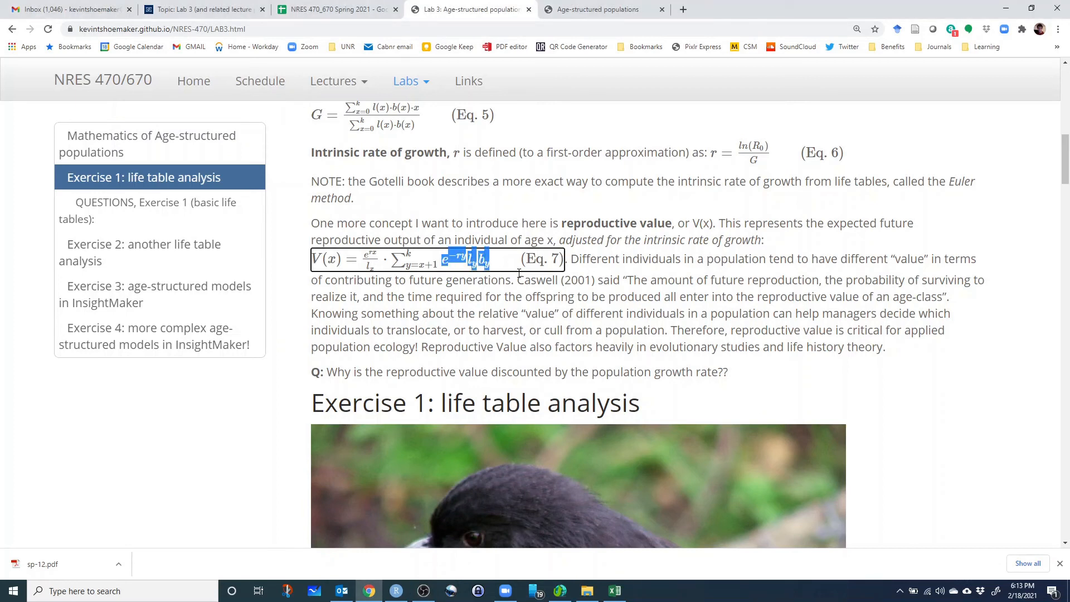
pyautogui.click(448, 271)
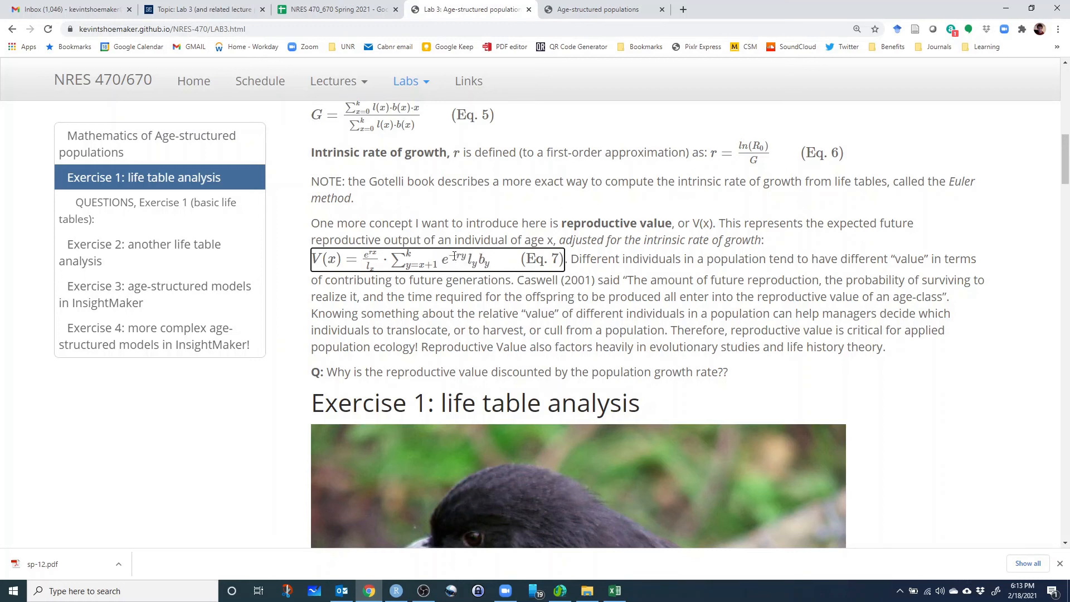
pyautogui.doubleClick(464, 256)
pyautogui.doubleClick(332, 258)
pyautogui.moveTo(450, 258); pyautogui.dragTo(469, 259)
pyautogui.click(467, 257)
pyautogui.moveTo(470, 259); pyautogui.dragTo(474, 262)
pyautogui.click(485, 261)
# Switch back to Excel and enter the column header e-rxlxbx in L1.
pyautogui.click(618, 593)
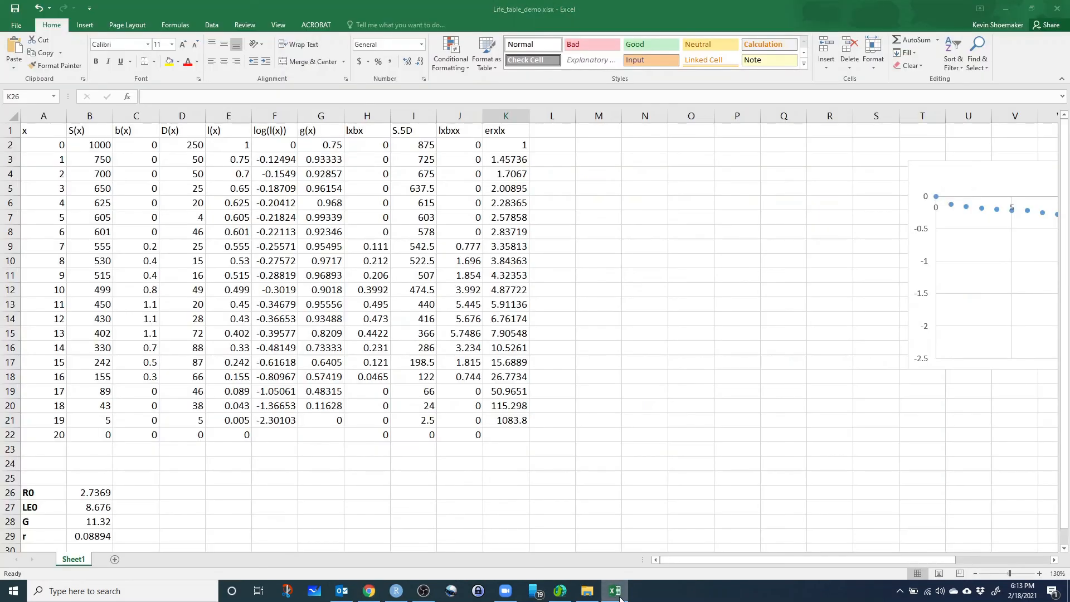
pyautogui.click(563, 134)
pyautogui.write('e-')
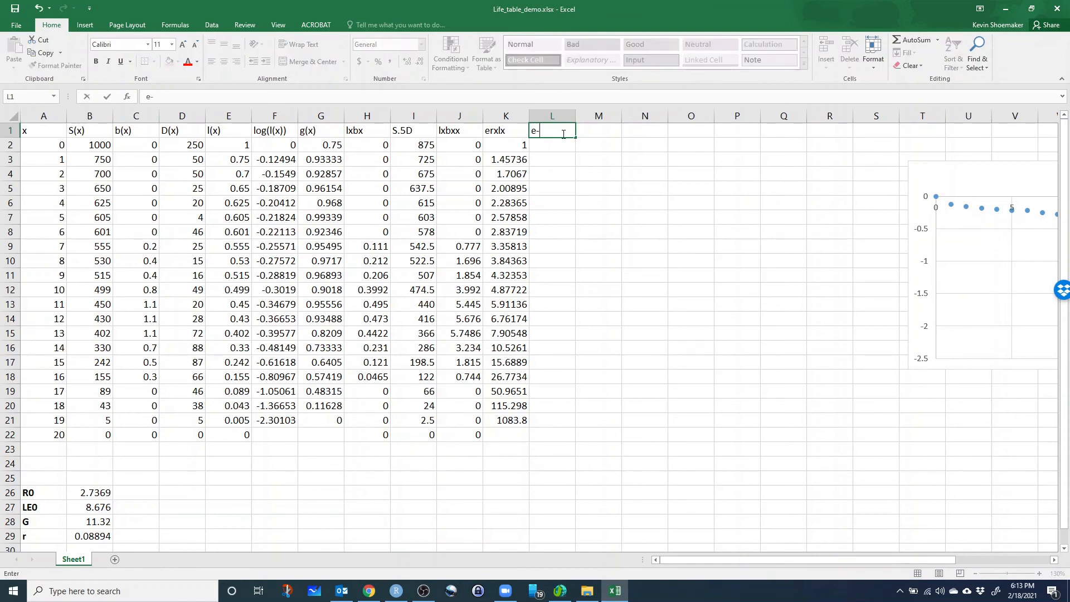
pyautogui.write('rx')
pyautogui.write('lxbx')
pyautogui.press('Return')
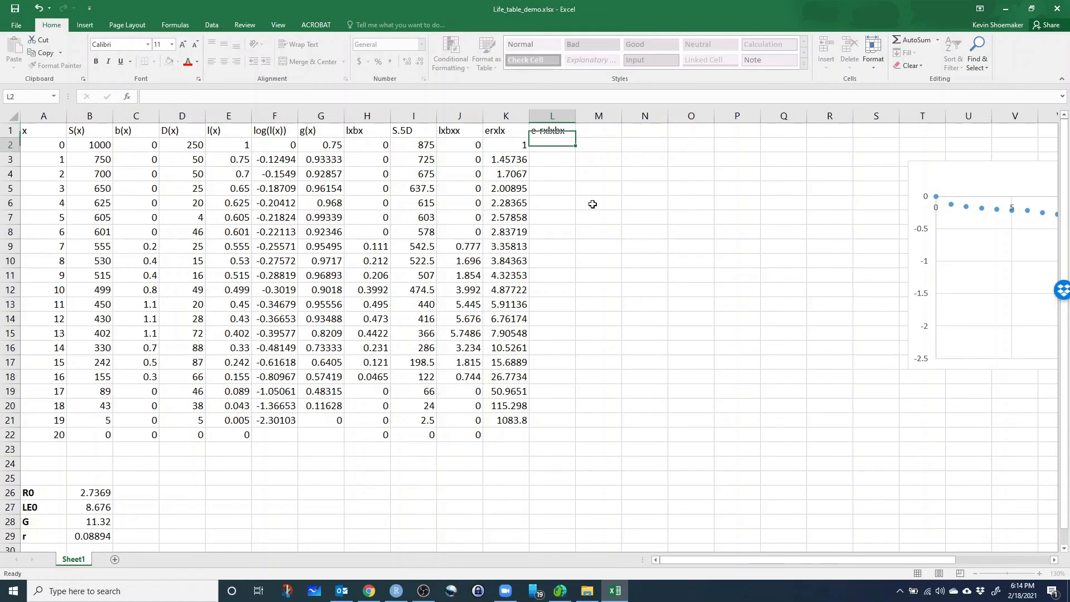
# Recheck Eq. 7 in Chrome, return to Excel and begin the L2 formula with =EXP(-1*B$29*A2).
pyautogui.click(368, 596)
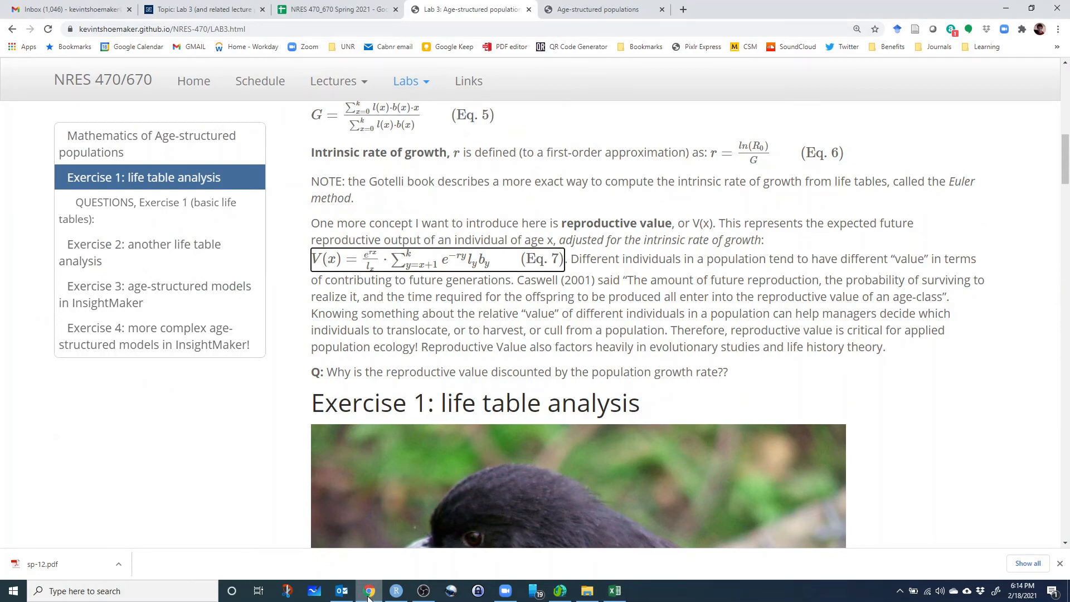
pyautogui.click(368, 599)
pyautogui.click(561, 168)
pyautogui.click(558, 146)
pyautogui.write('=EXP(')
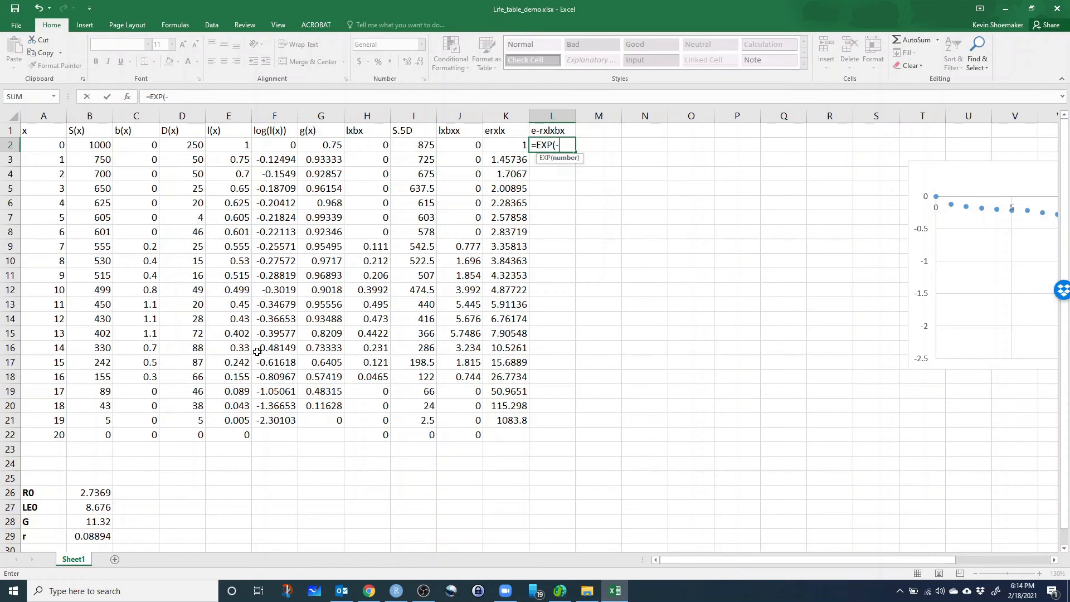
pyautogui.write('-1*')
pyautogui.click(86, 536)
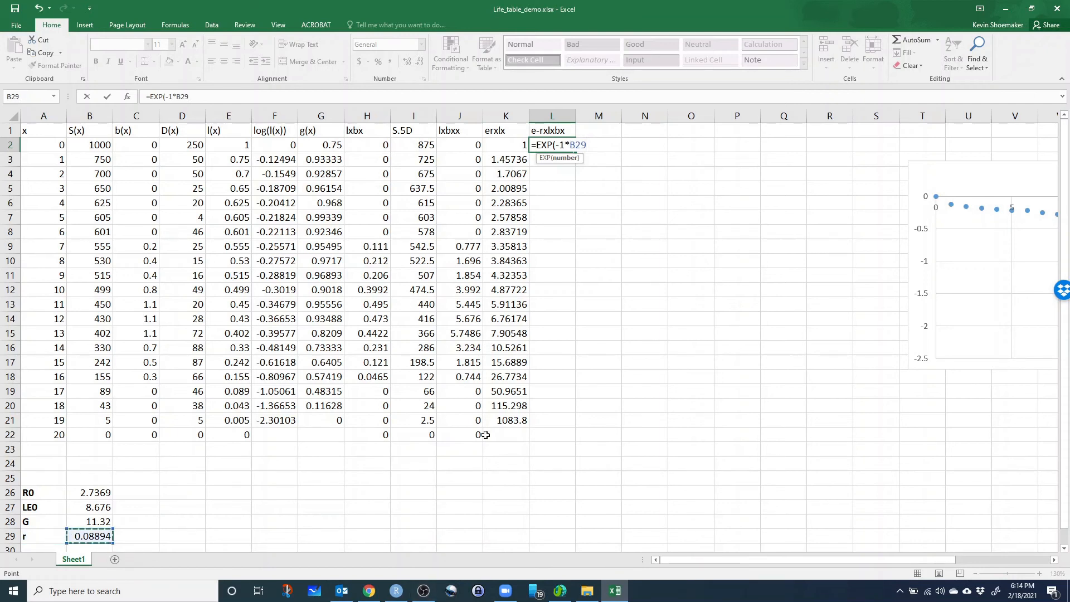
pyautogui.click(576, 145)
pyautogui.write('$29*')
pyautogui.click(54, 144)
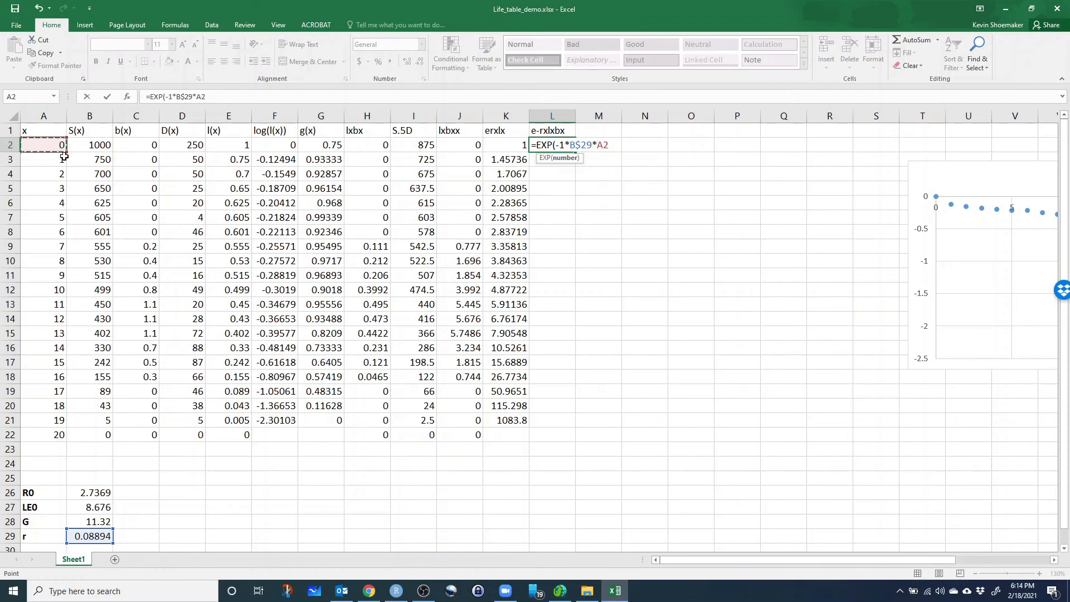
pyautogui.write(')*')
# Complete the L2 formula by multiplying the exponential by l(x) in E2 and b(x) in C2.
pyautogui.click(231, 146)
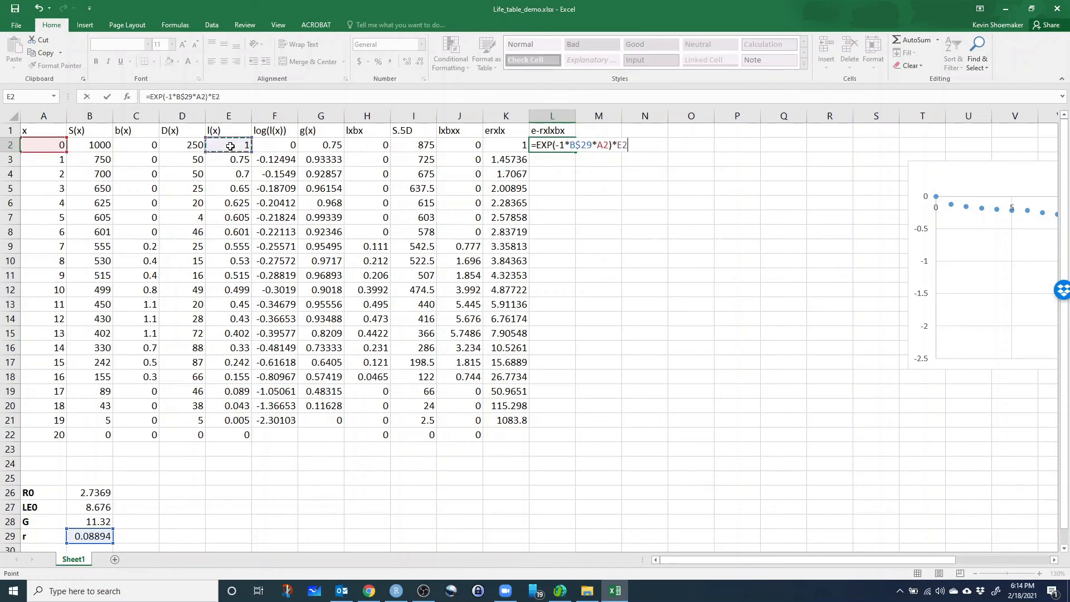
pyautogui.write('*')
pyautogui.click(134, 148)
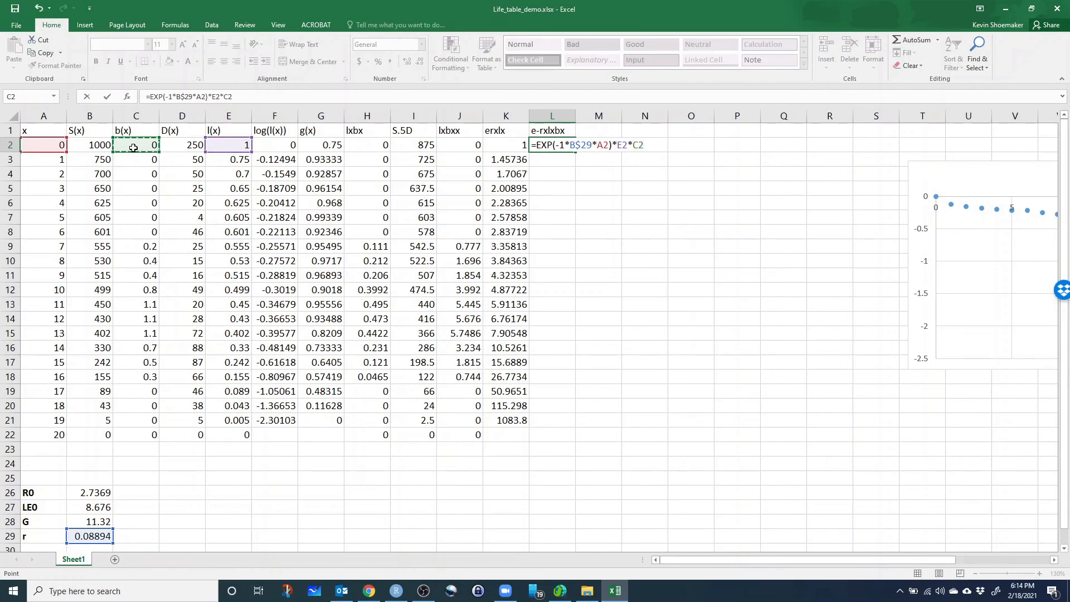
pyautogui.press('Return')
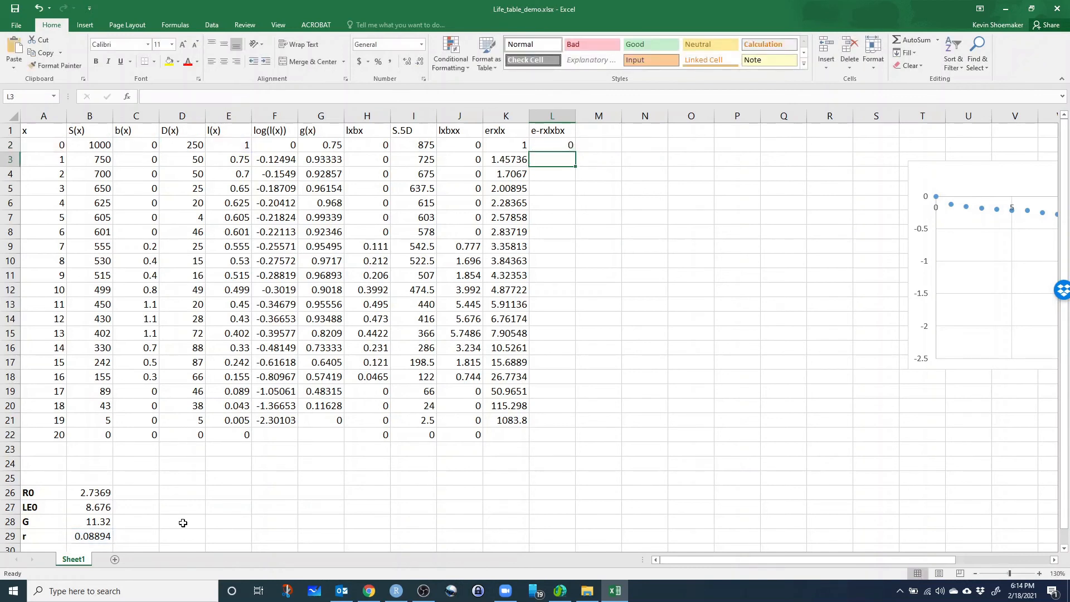
# Recheck the e^(-ry) term of Eq. 7 in Chrome, return to Excel and fill the L2 formula down to L21.
pyautogui.click(369, 593)
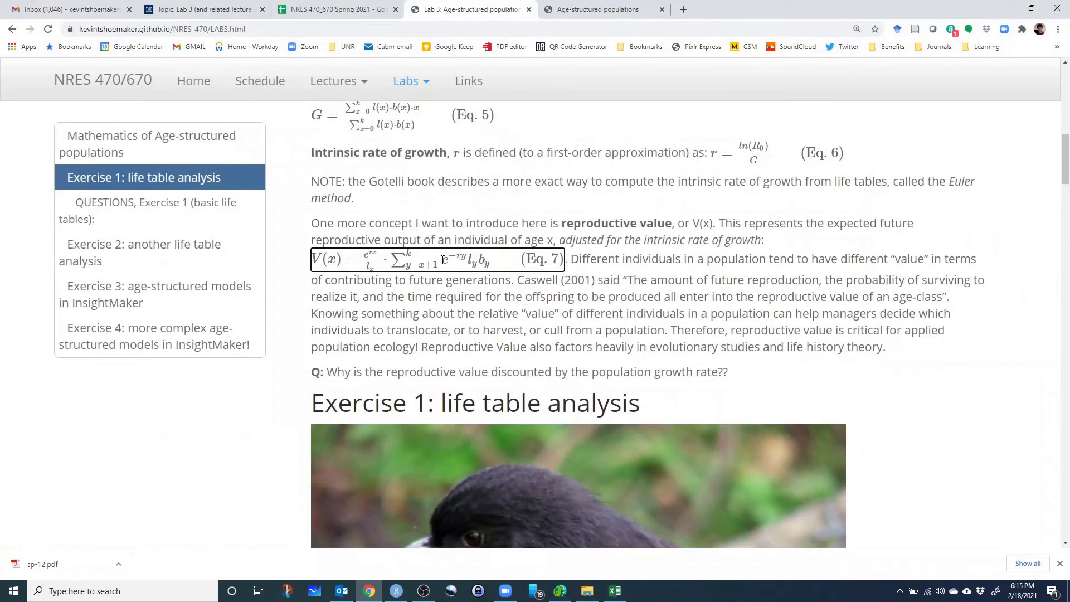
pyautogui.moveTo(445, 260); pyautogui.dragTo(468, 259)
pyautogui.click(469, 260)
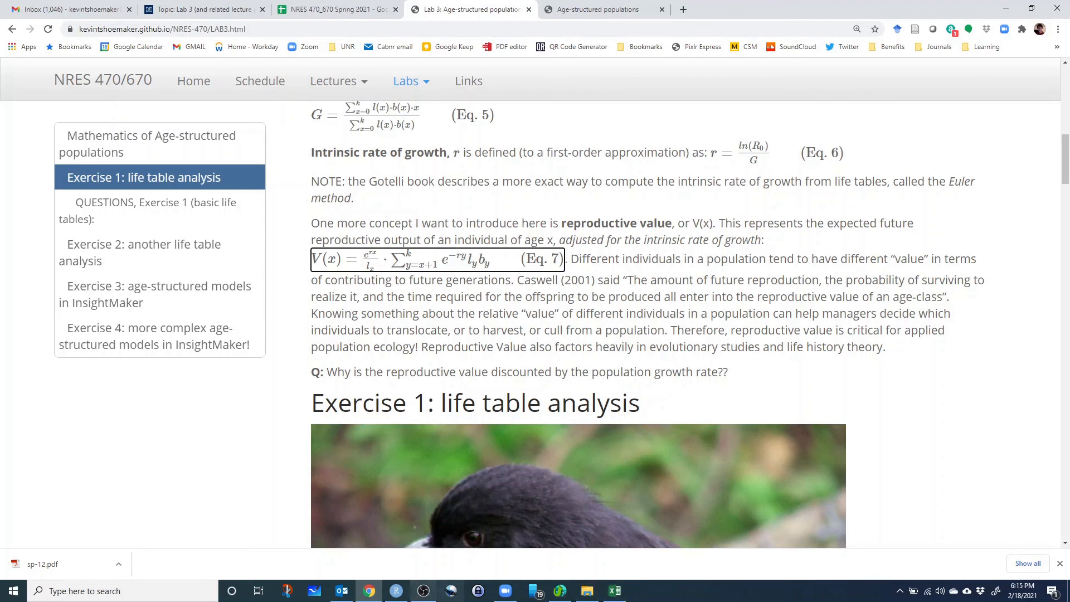
pyautogui.click(612, 592)
pyautogui.click(563, 146)
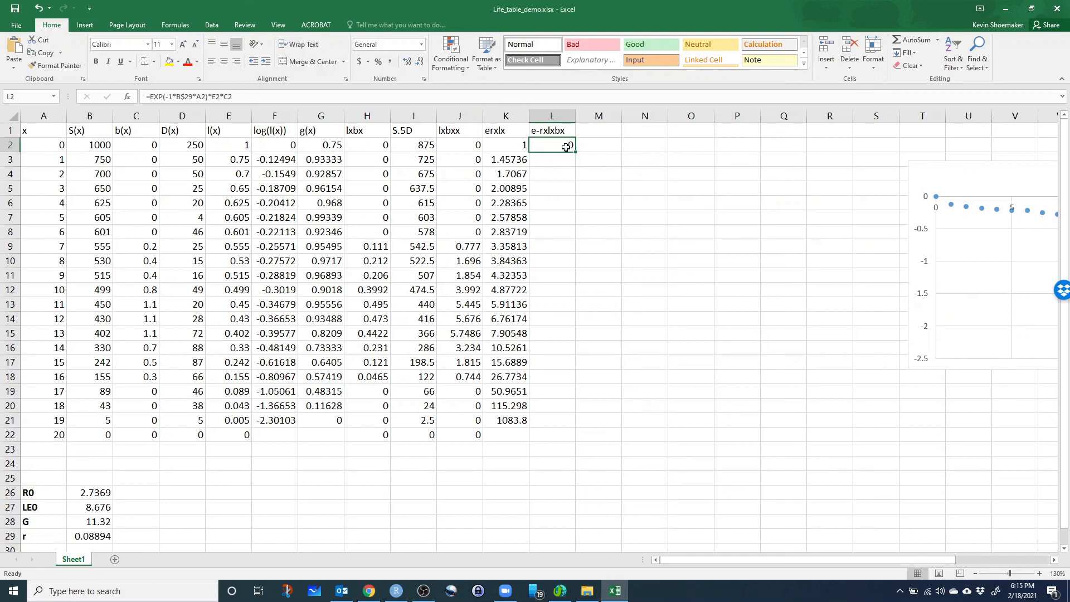
pyautogui.moveTo(576, 153); pyautogui.dragTo(574, 424)
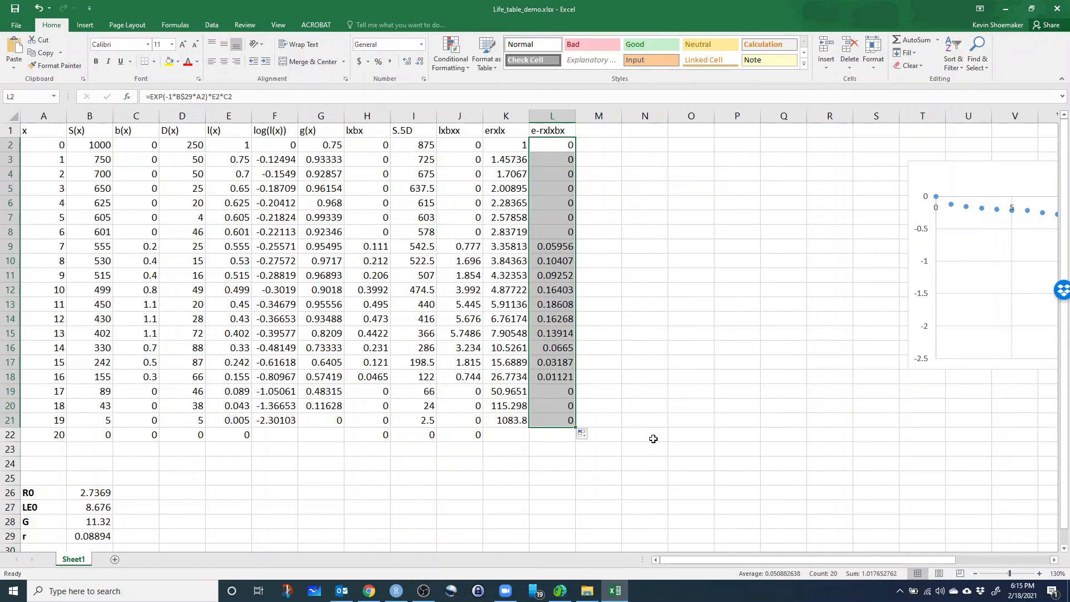
# Switch to Chrome, examine how V(x), the multiplier and the summed e^(-ry)·l(y)·b(y) term combine in Eq. 7, and return to Excel.
pyautogui.click(369, 591)
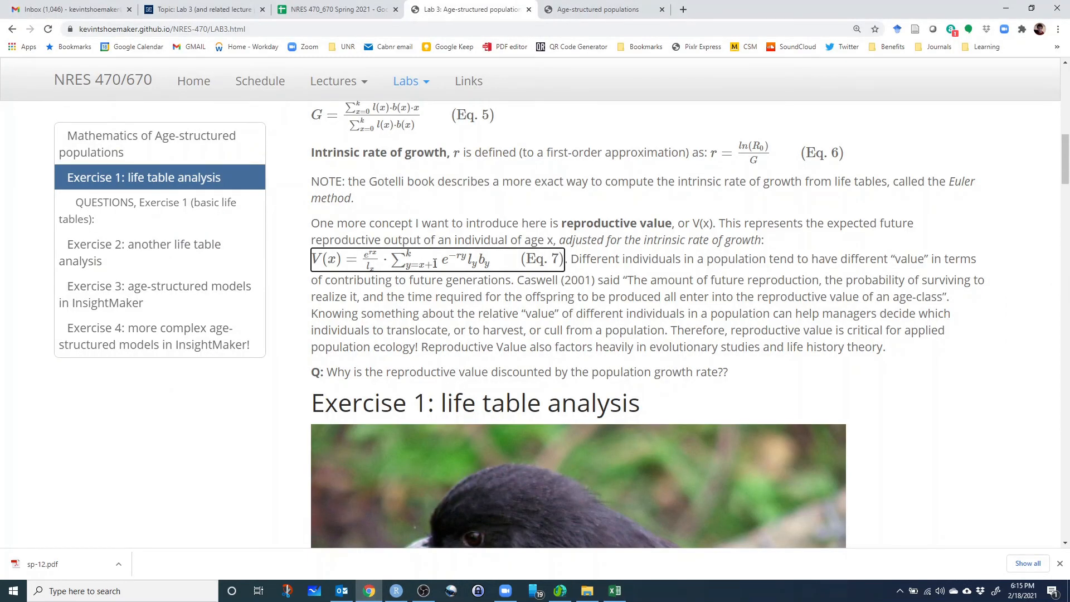
pyautogui.moveTo(313, 258); pyautogui.dragTo(366, 258)
pyautogui.click(366, 258)
pyautogui.moveTo(418, 265); pyautogui.dragTo(438, 265)
pyautogui.moveTo(330, 262); pyautogui.dragTo(338, 264)
pyautogui.moveTo(411, 254); pyautogui.dragTo(415, 262)
pyautogui.click(411, 257)
pyautogui.moveTo(443, 260); pyautogui.dragTo(494, 262)
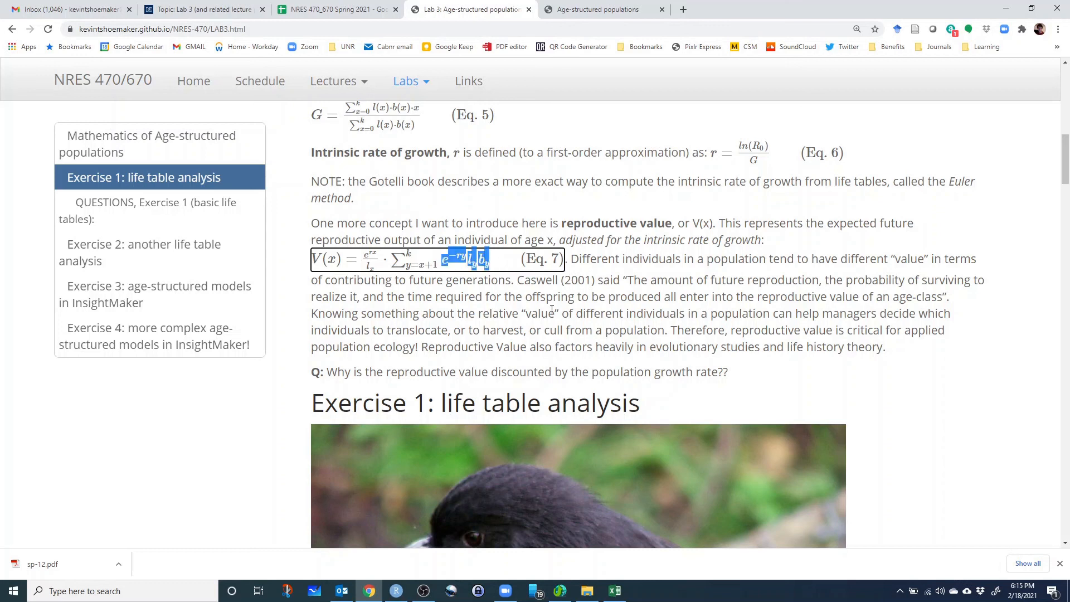
pyautogui.click(615, 592)
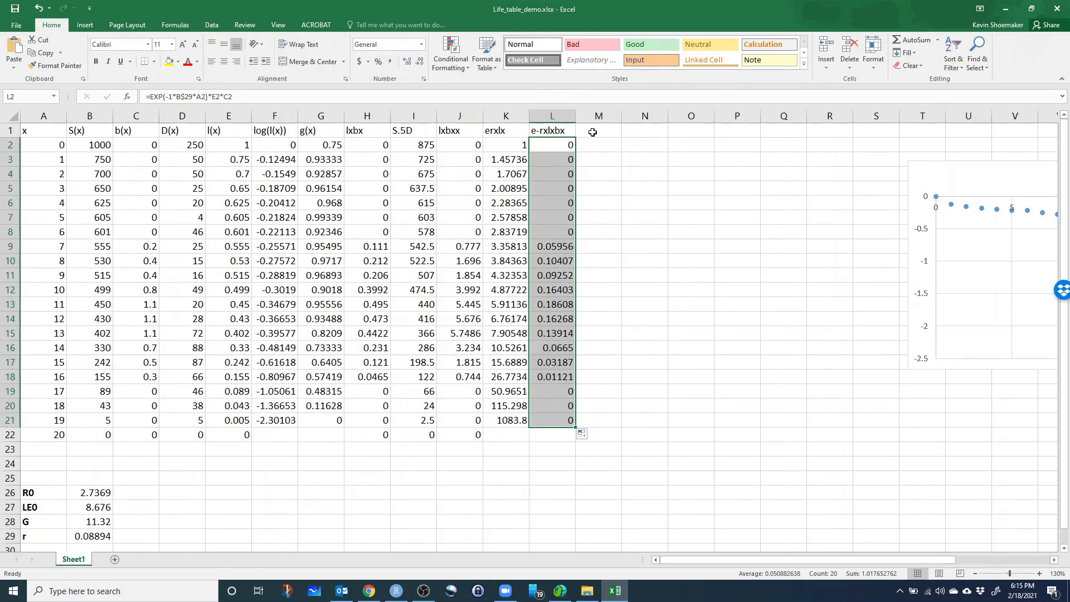
# Enter the column header R(x) in M1 and glance back at Eq. 7 in Chrome.
pyautogui.click(612, 132)
pyautogui.write('R')
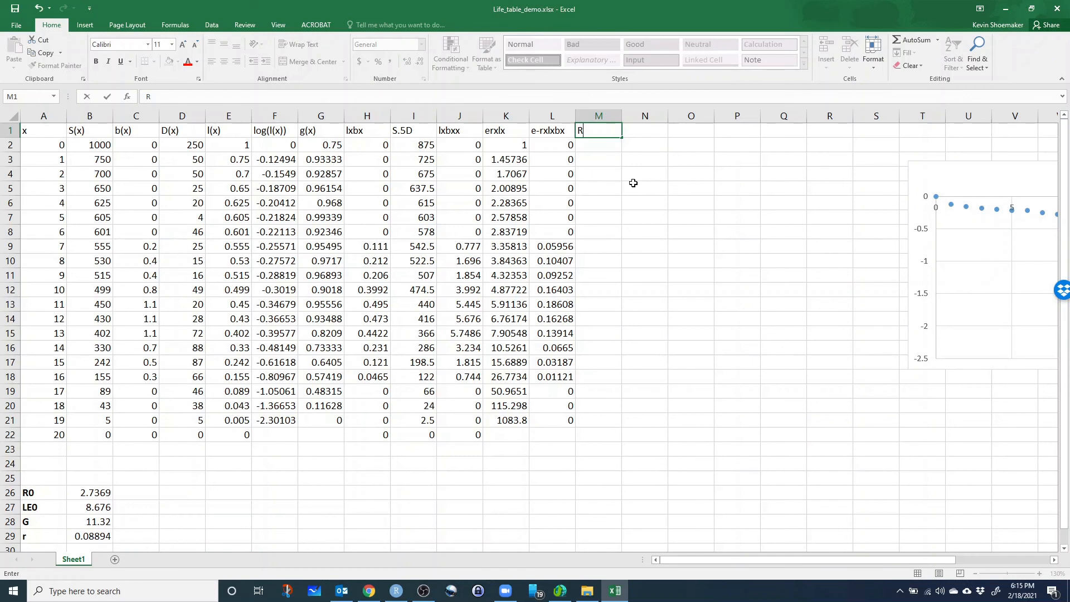
pyautogui.write('(x)')
pyautogui.press('Return')
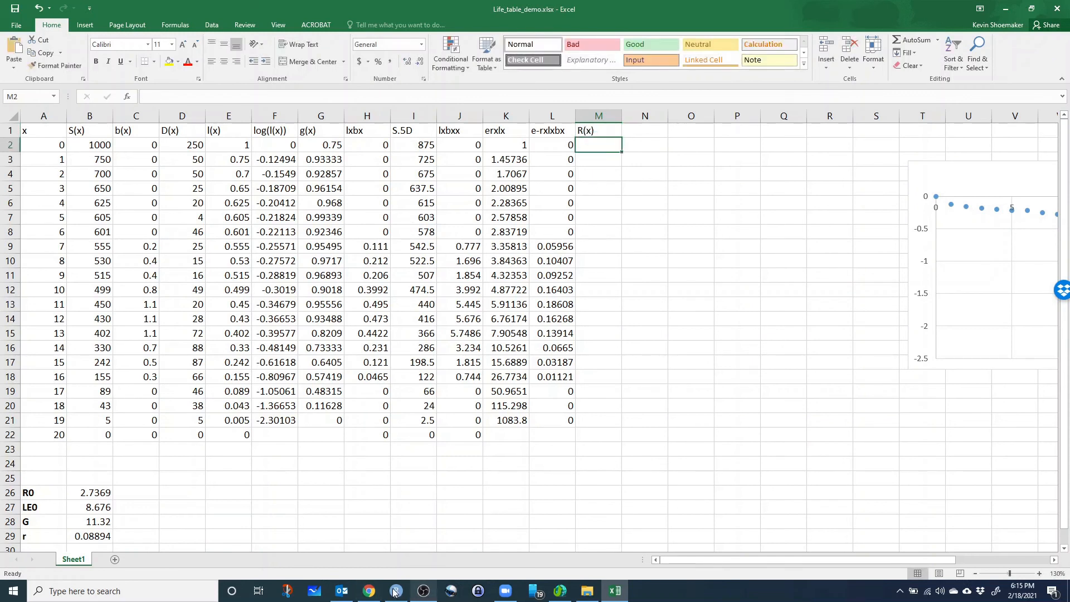
pyautogui.click(369, 592)
pyautogui.click(371, 592)
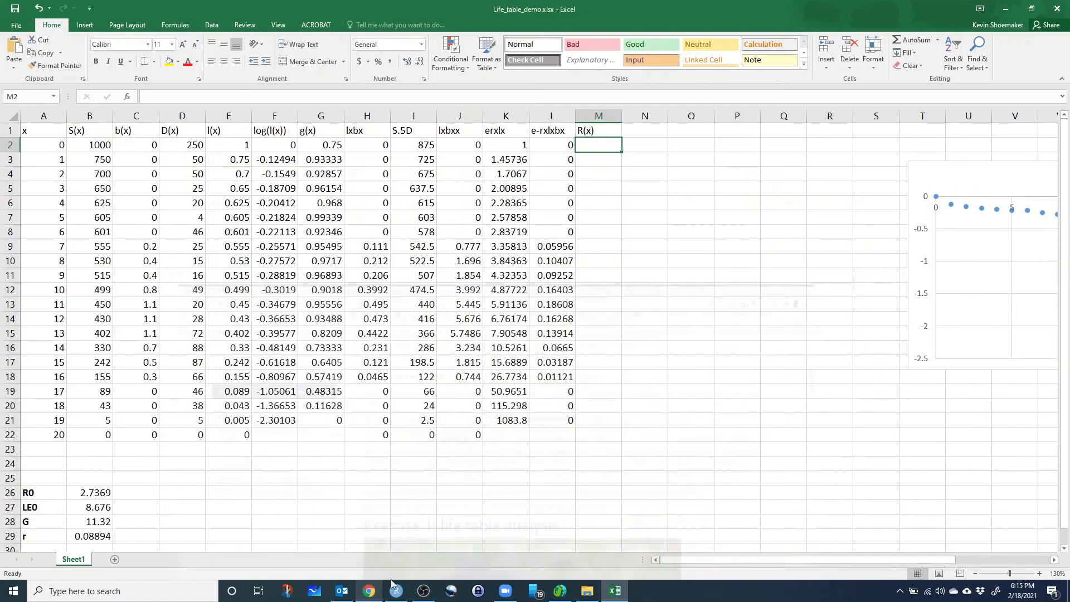
# Replace the header in M1 with V(x).
pyautogui.click(601, 132)
pyautogui.write('V')
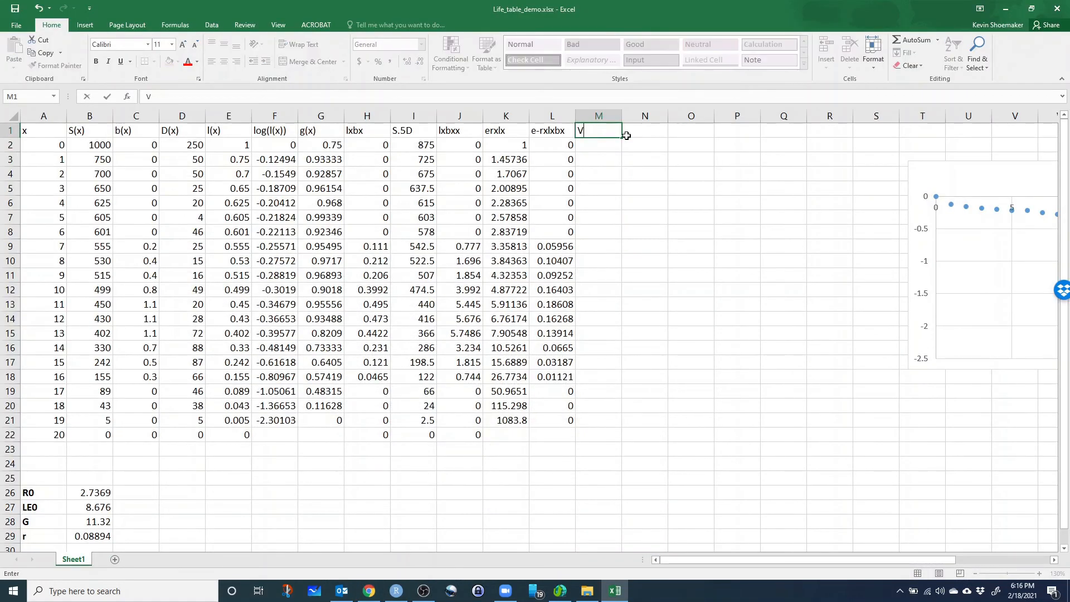
pyautogui.write('(x)')
pyautogui.click(592, 147)
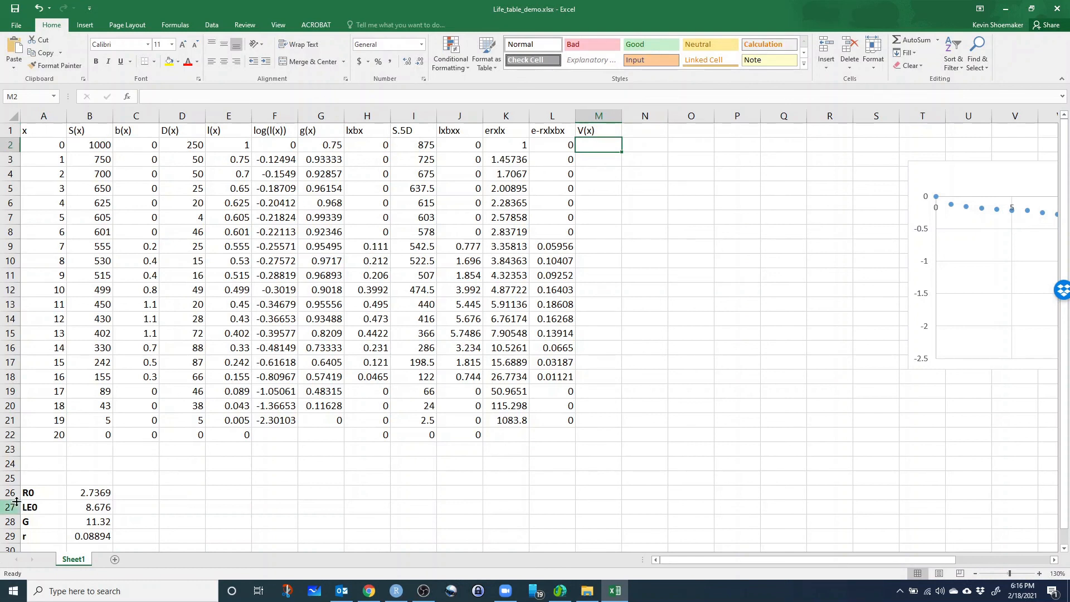
pyautogui.click(27, 496)
pyautogui.click(582, 135)
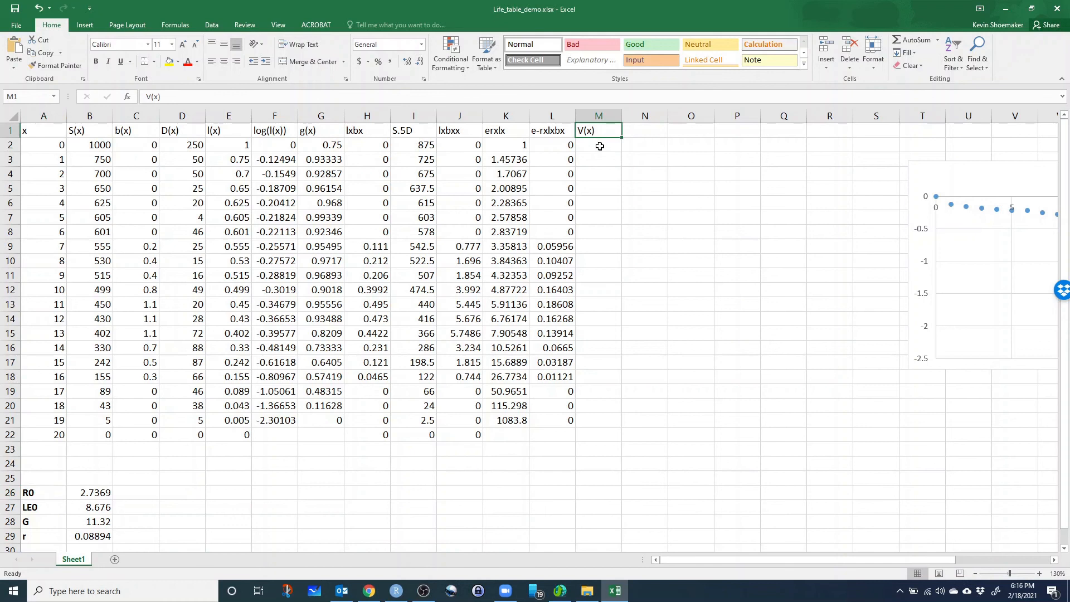
# Enter the reproductive value formula =K2*SUM(L3:L22) in M2.
pyautogui.click(583, 147)
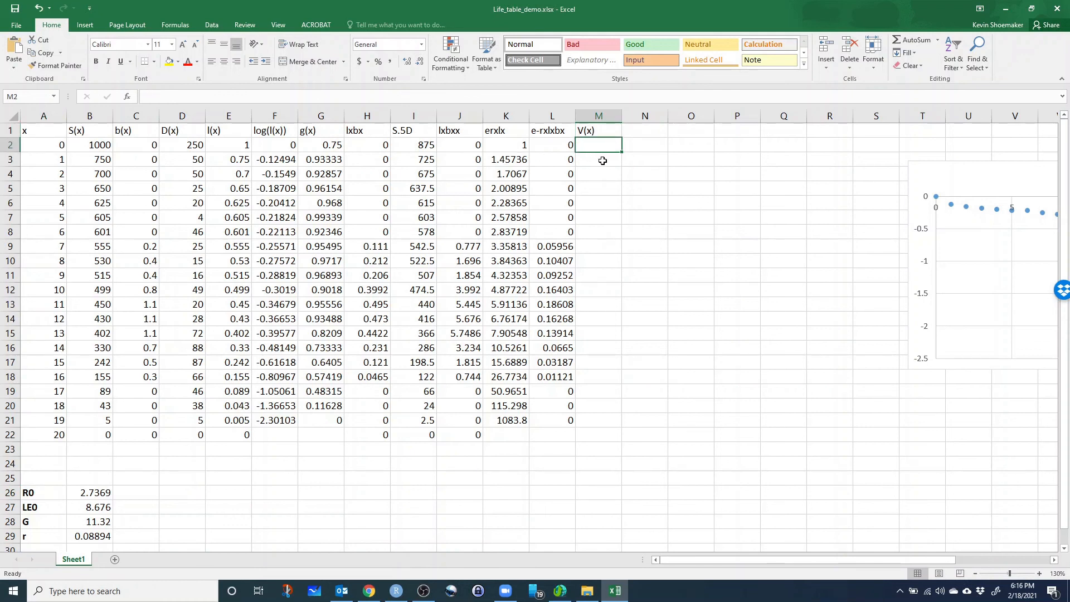
pyautogui.write('=')
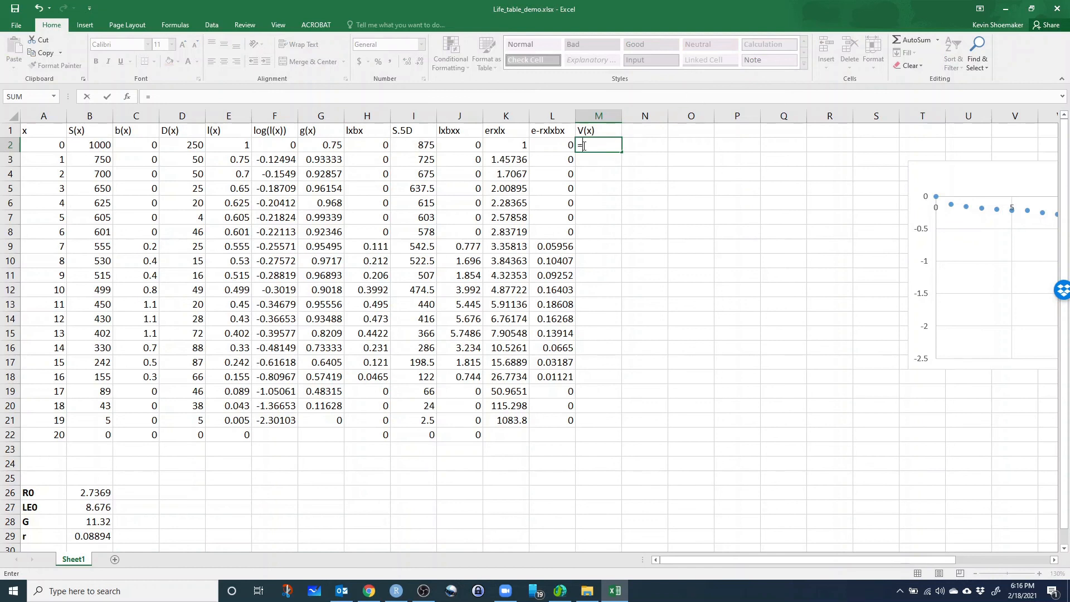
pyautogui.click(516, 146)
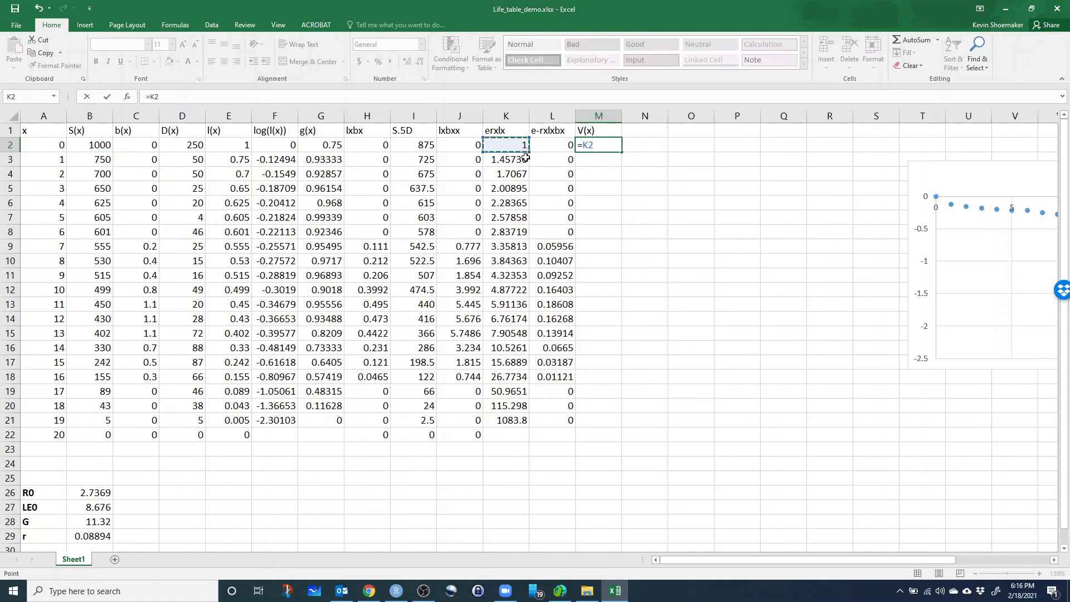
pyautogui.write('*sum(')
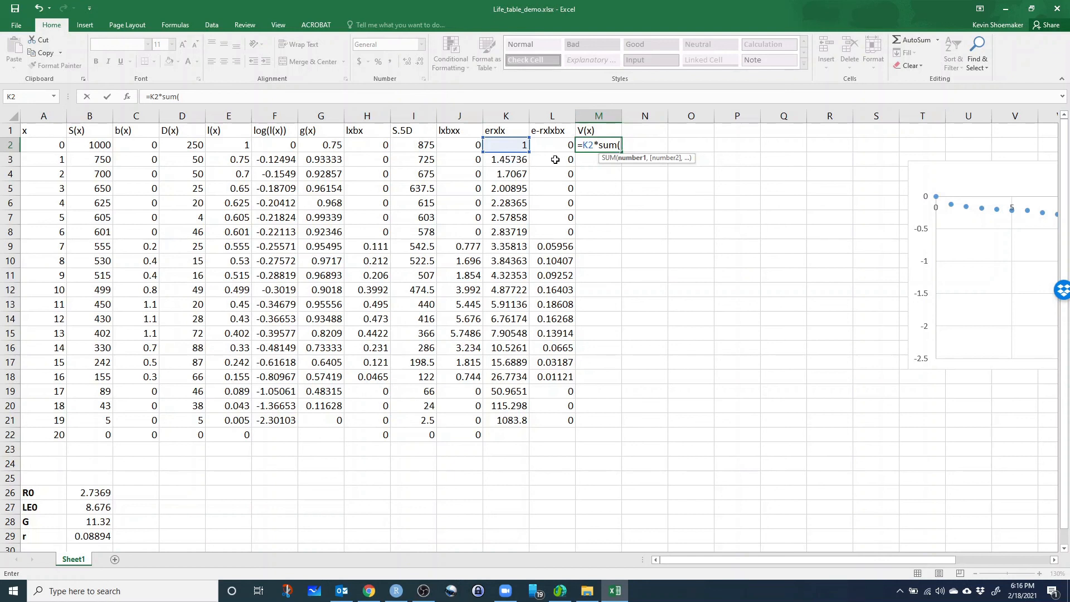
pyautogui.moveTo(556, 161); pyautogui.dragTo(560, 430)
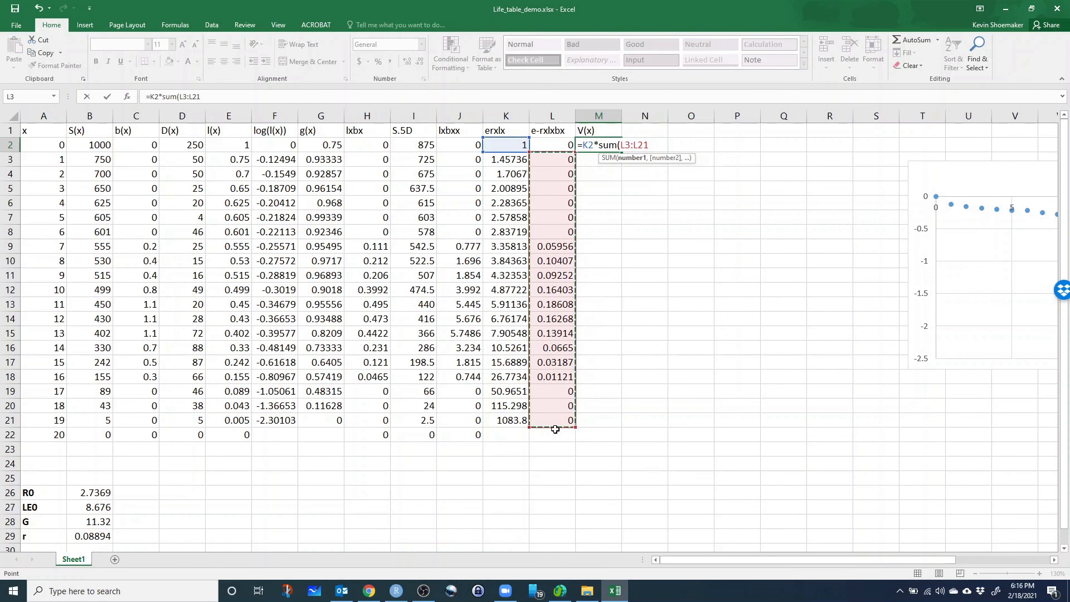
pyautogui.moveTo(555, 430); pyautogui.dragTo(555, 429)
pyautogui.press('Return')
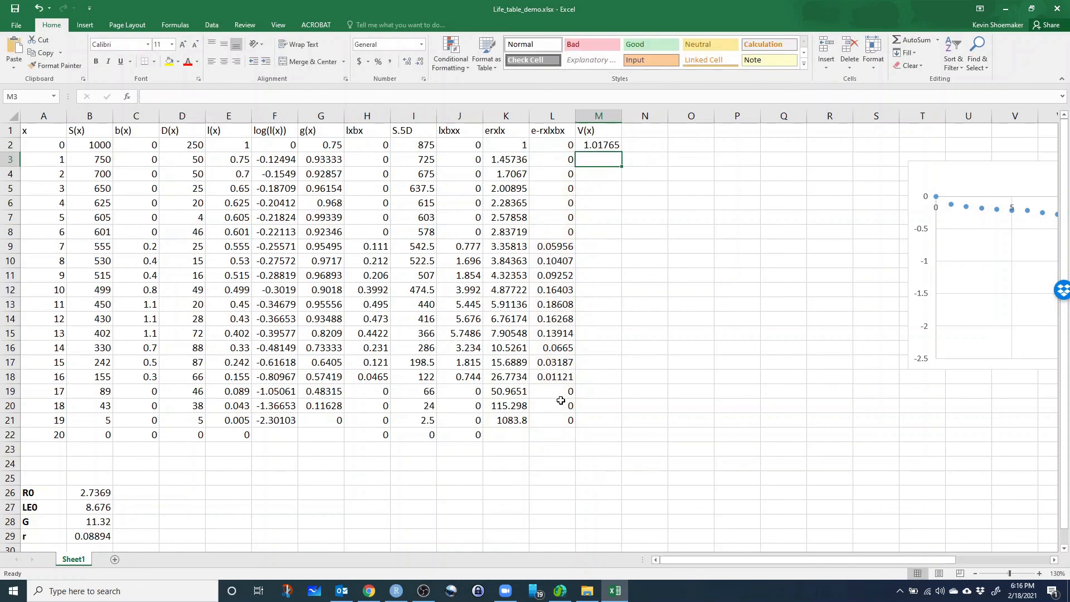
# Extend the e-rxlxbx and erxlx formulas in columns L and K down to row 22 for age 20.
pyautogui.click(566, 425)
pyautogui.moveTo(577, 428); pyautogui.dragTo(544, 443)
pyautogui.click(516, 421)
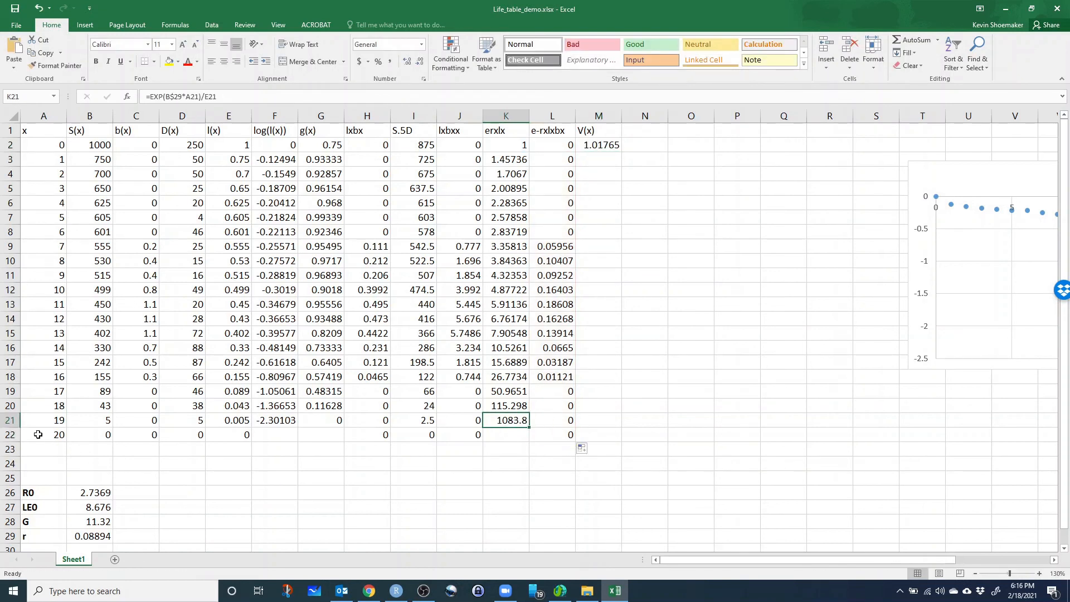
pyautogui.moveTo(530, 428); pyautogui.dragTo(530, 444)
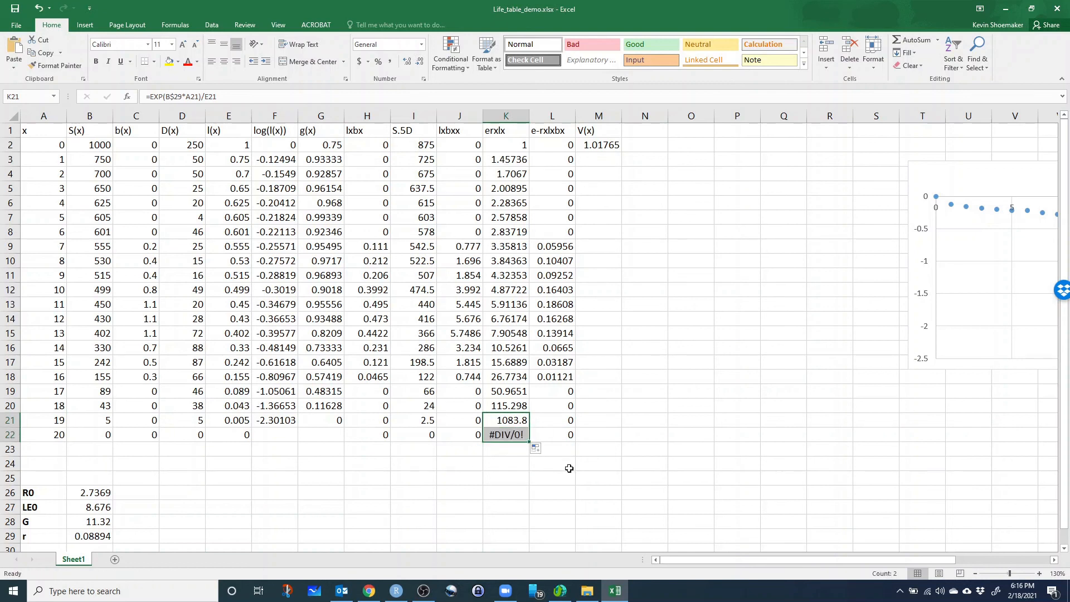
# Replace the erxlx formula for age 20 in K22 with NA.
pyautogui.click(515, 457)
pyautogui.click(511, 441)
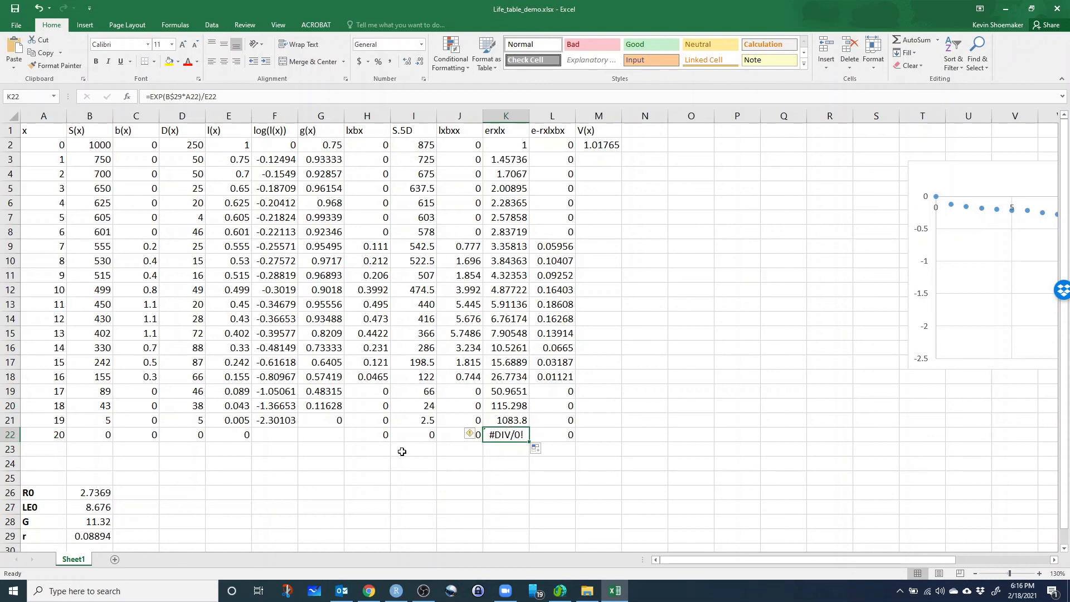
pyautogui.click(57, 435)
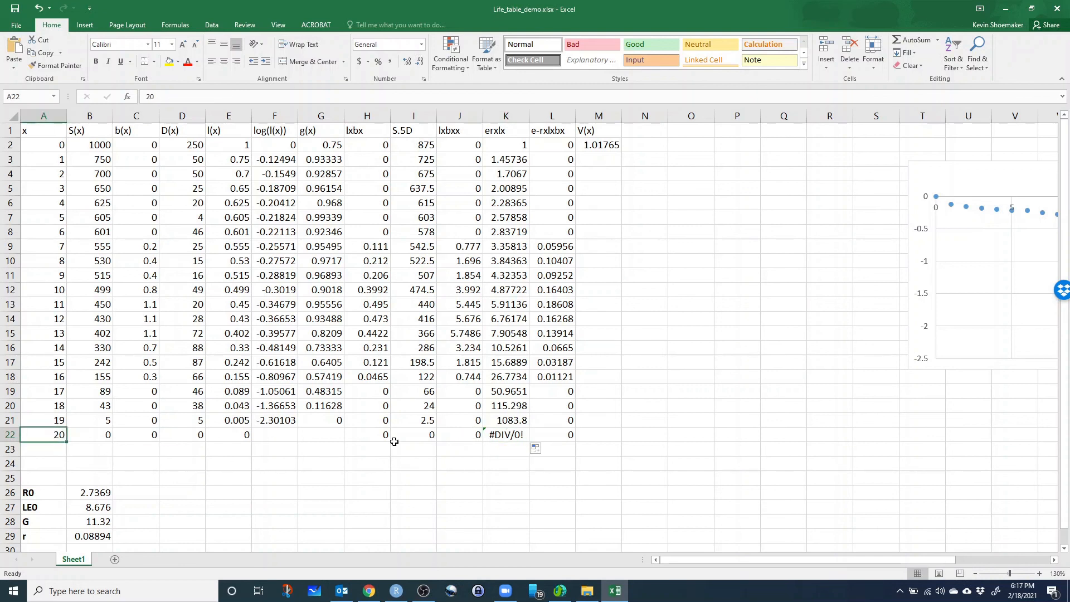
pyautogui.click(511, 435)
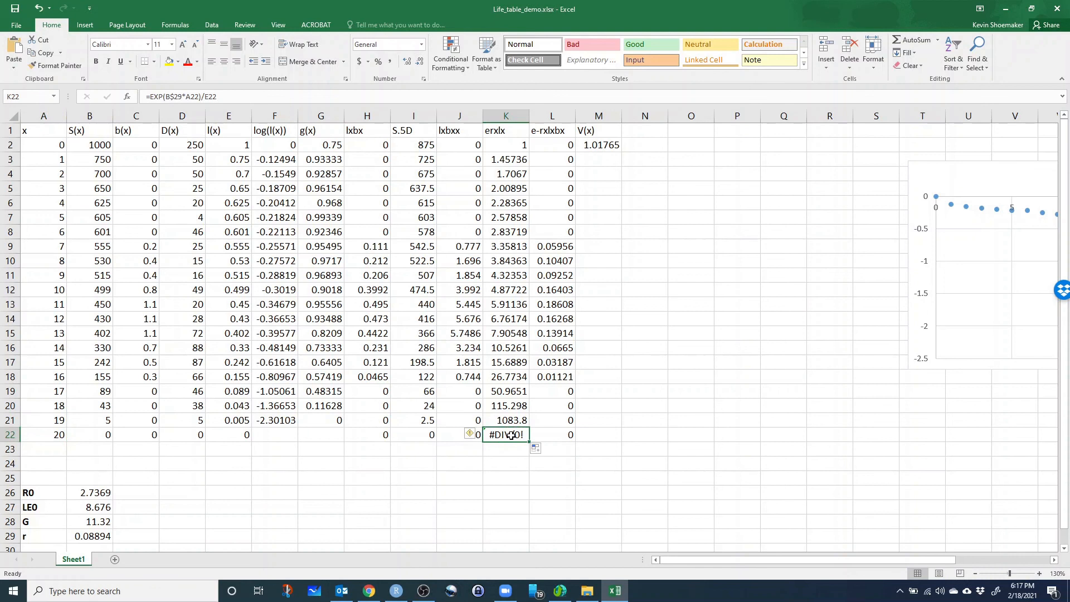
pyautogui.write('NA')
pyautogui.press('Return')
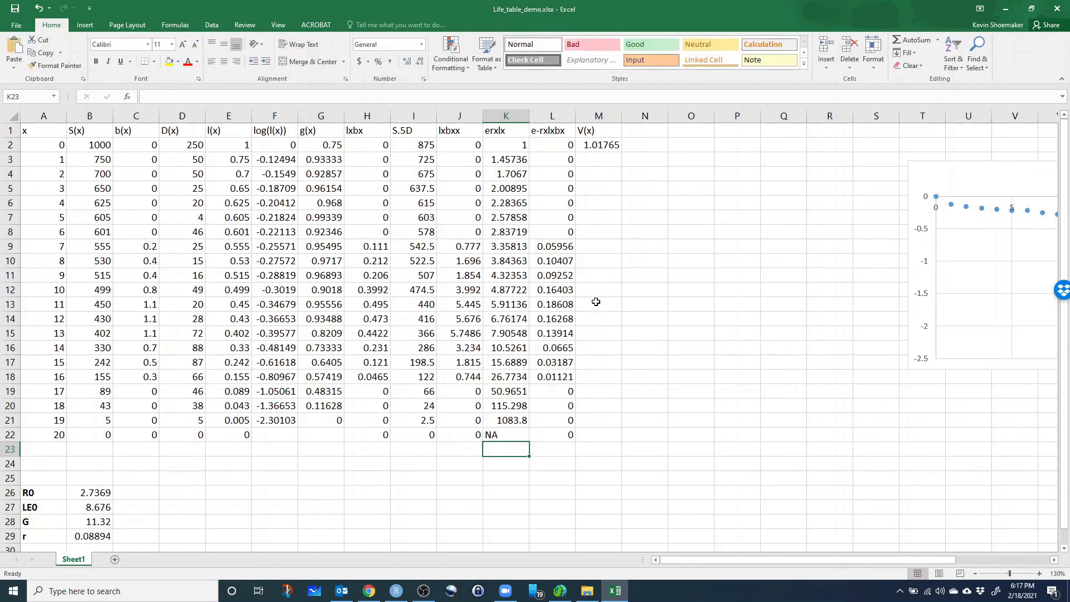
# Anchor the end row of the summed range in the M2 formula, making it =K2*SUM(L3:L$22).
pyautogui.click(606, 145)
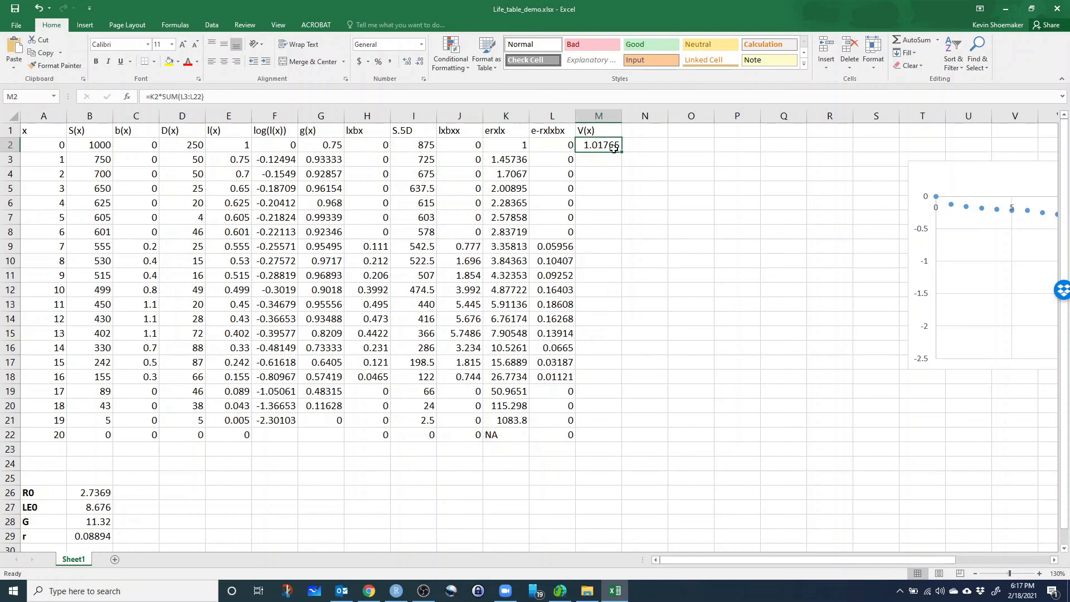
pyautogui.click(51, 147)
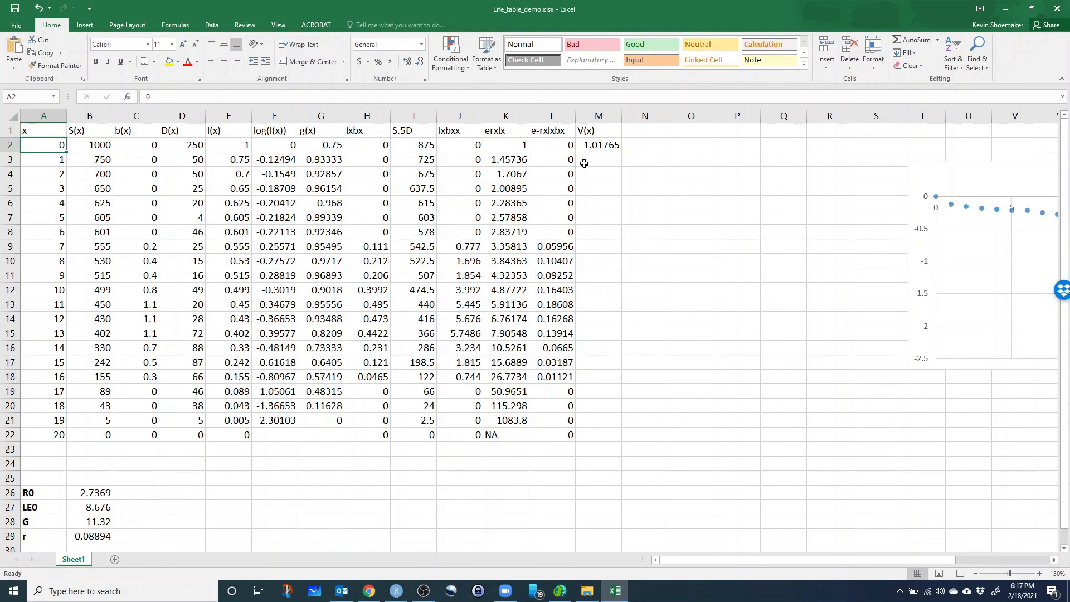
pyautogui.click(585, 164)
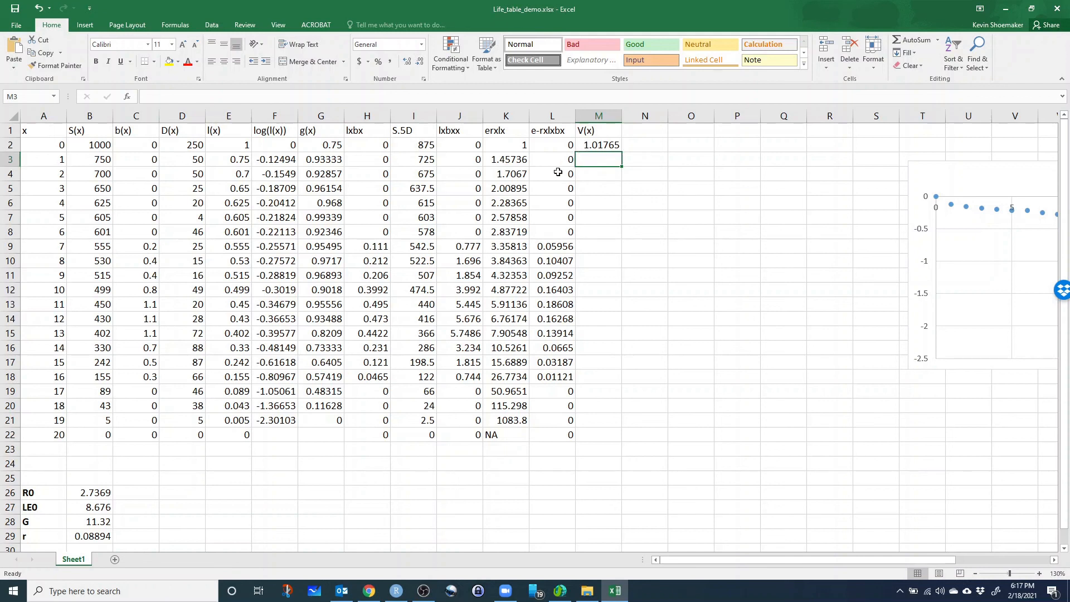
pyautogui.click(586, 146)
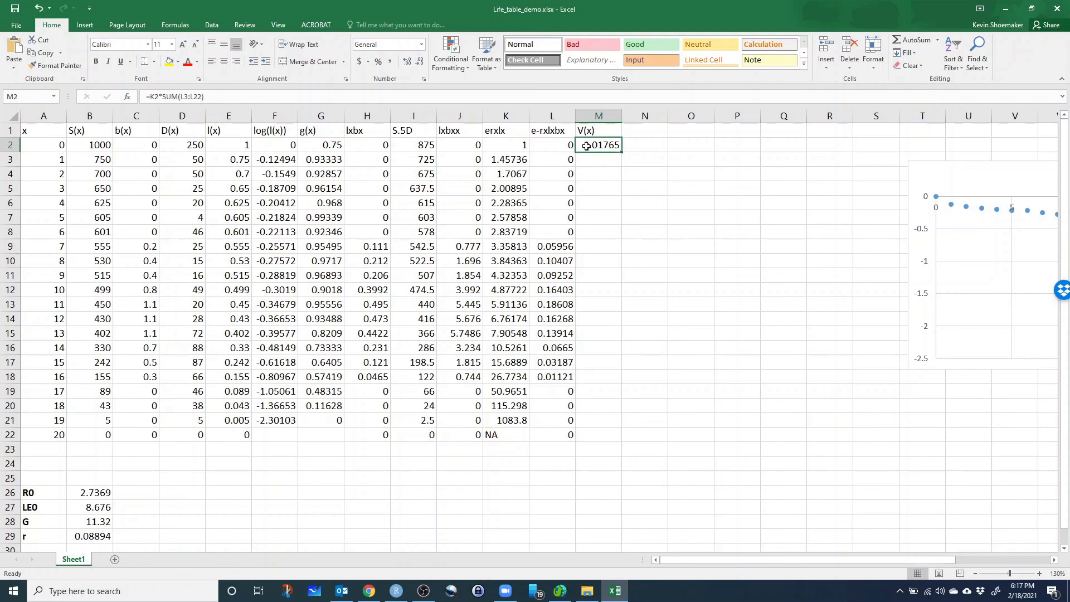
pyautogui.click(190, 97)
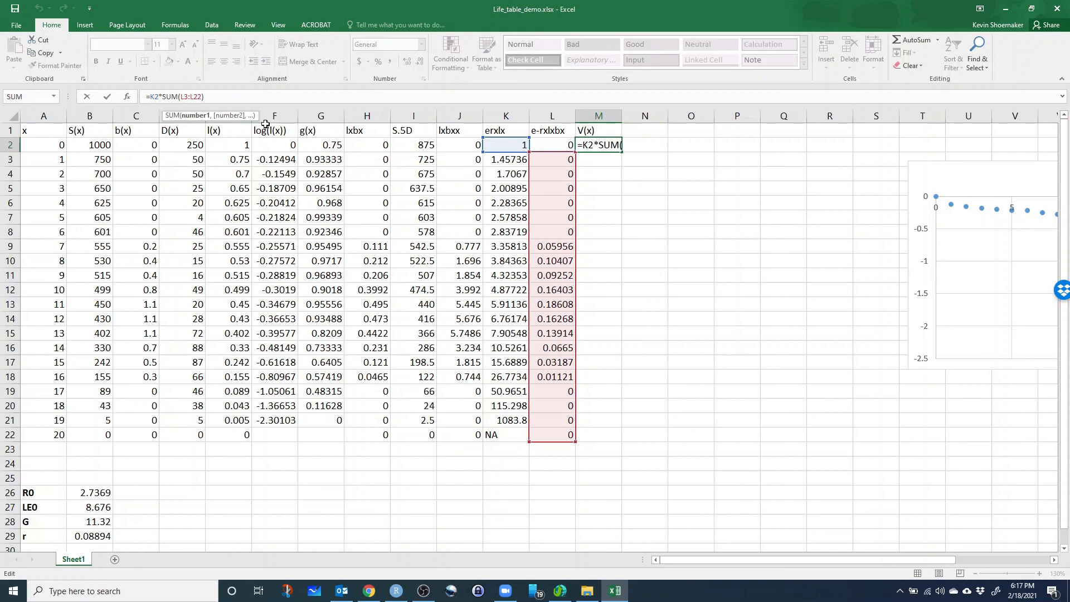
pyautogui.press('Right')
pyautogui.press('Right')
pyautogui.write('$')
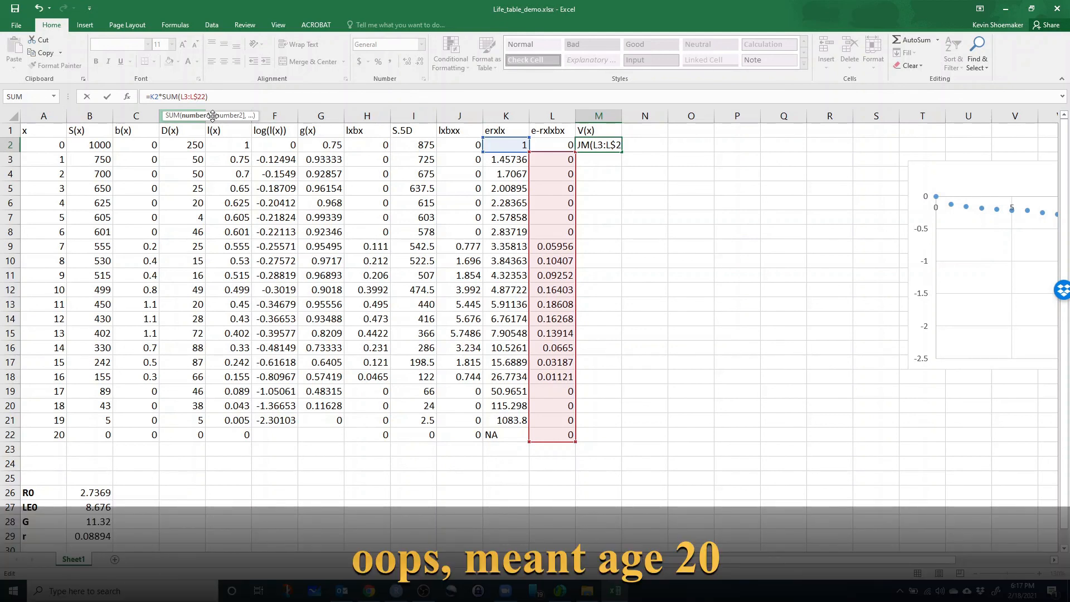
pyautogui.press('Return')
pyautogui.press('Up')
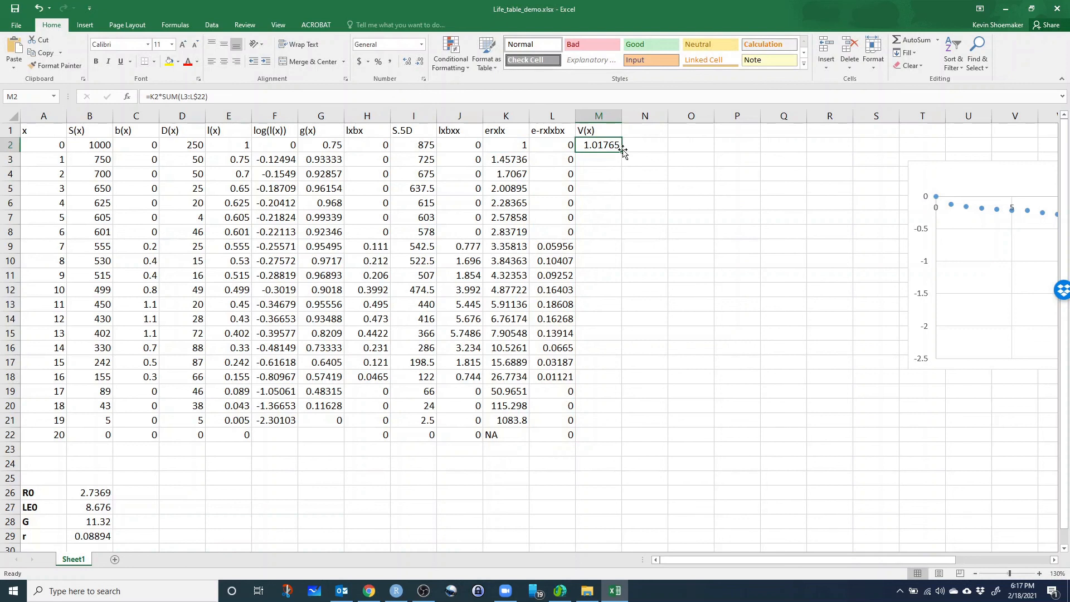
# Fill the V(x) formula from M2 down to M3 and check the cell references in the copied formula.
pyautogui.moveTo(623, 152); pyautogui.dragTo(623, 167)
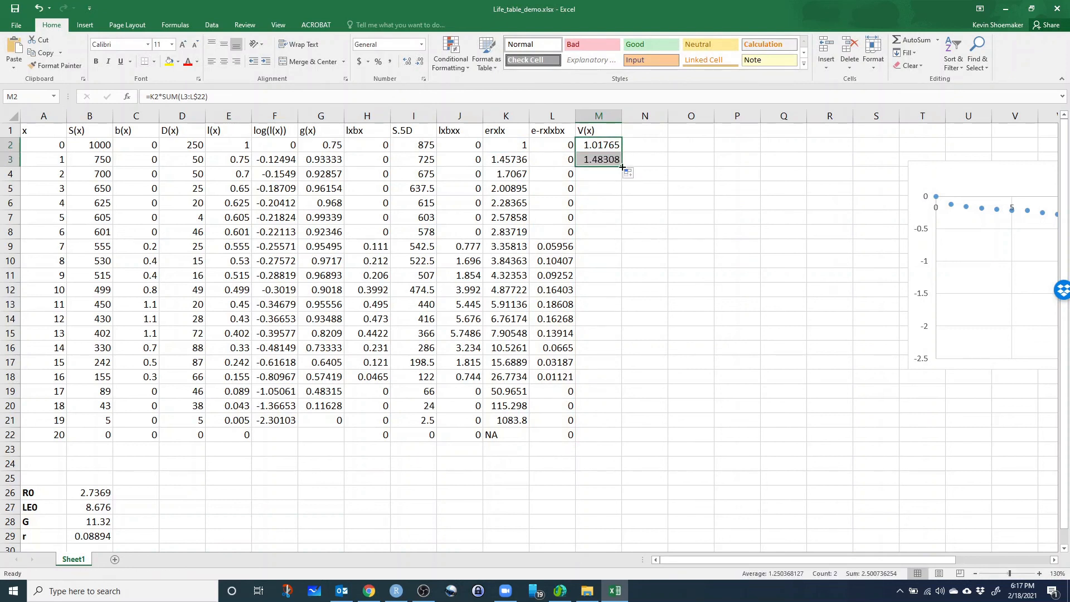
pyautogui.click(604, 160)
pyautogui.click(188, 97)
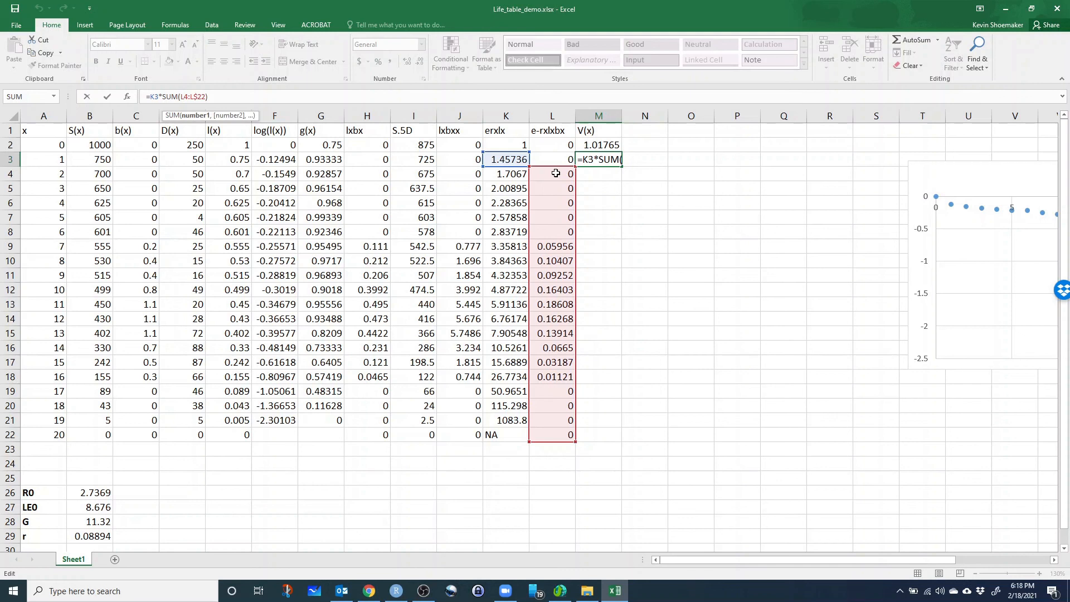
pyautogui.press('Return')
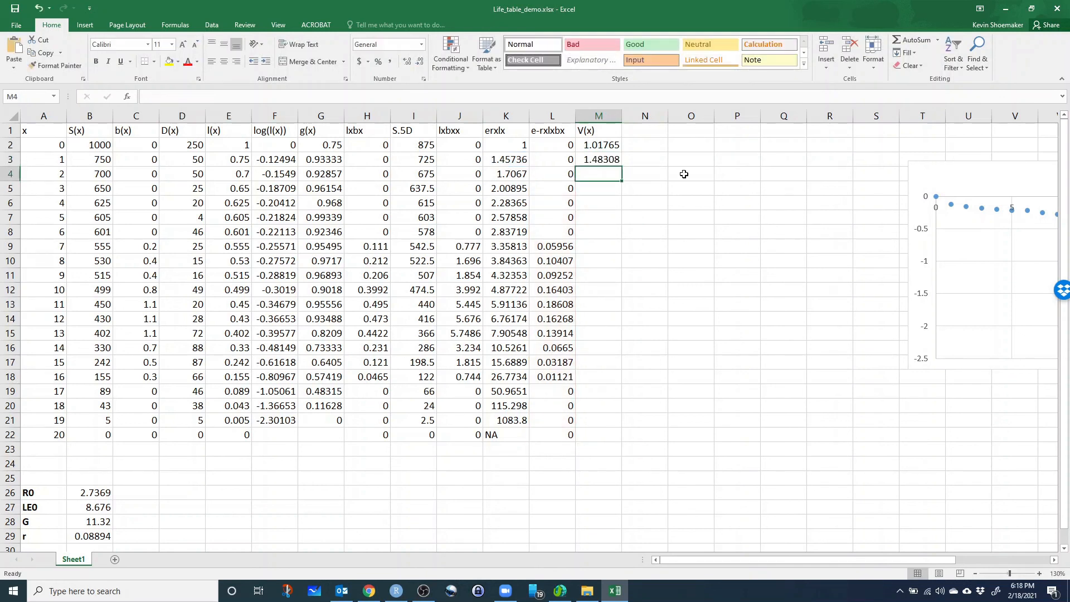
# Fill the V(x) formula from M3 down to row 22, and clear the V(x) cell for age 20 in M22.
pyautogui.click(609, 160)
pyautogui.moveTo(620, 176); pyautogui.dragTo(606, 442)
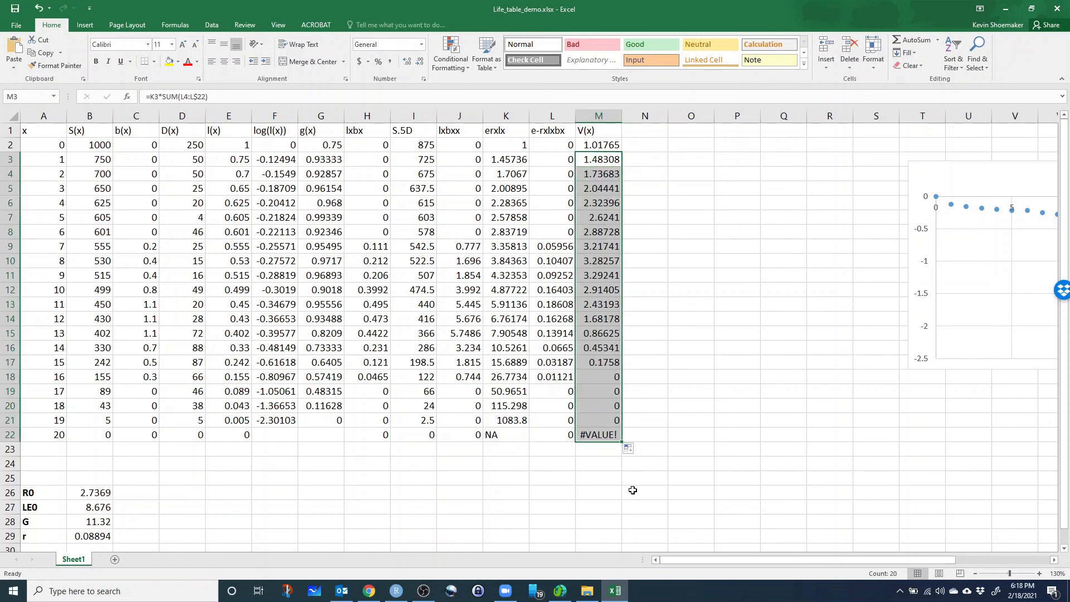
pyautogui.click(603, 437)
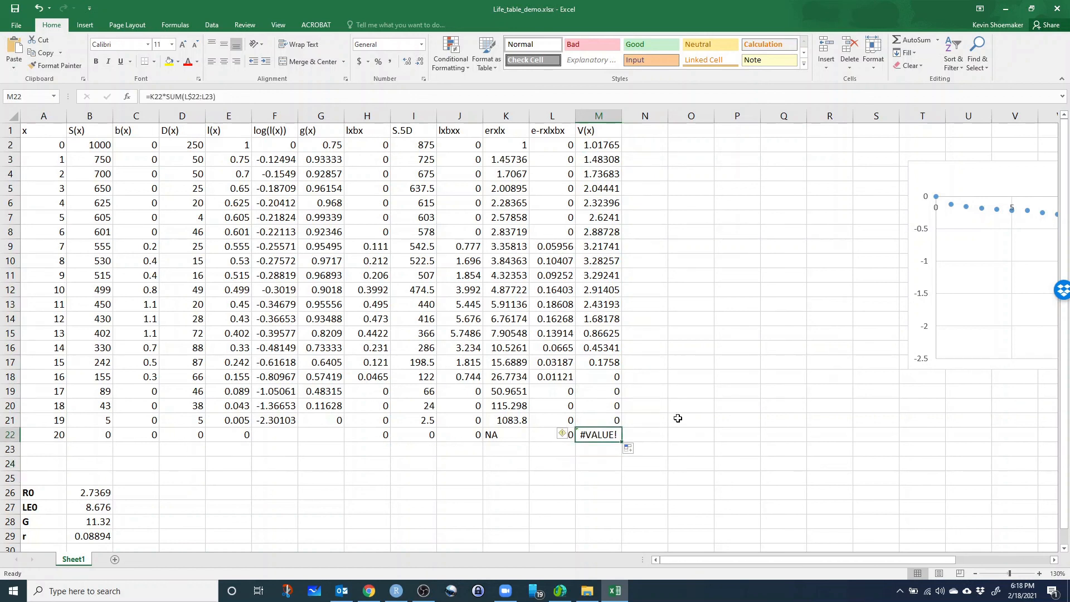
pyautogui.press('Delete')
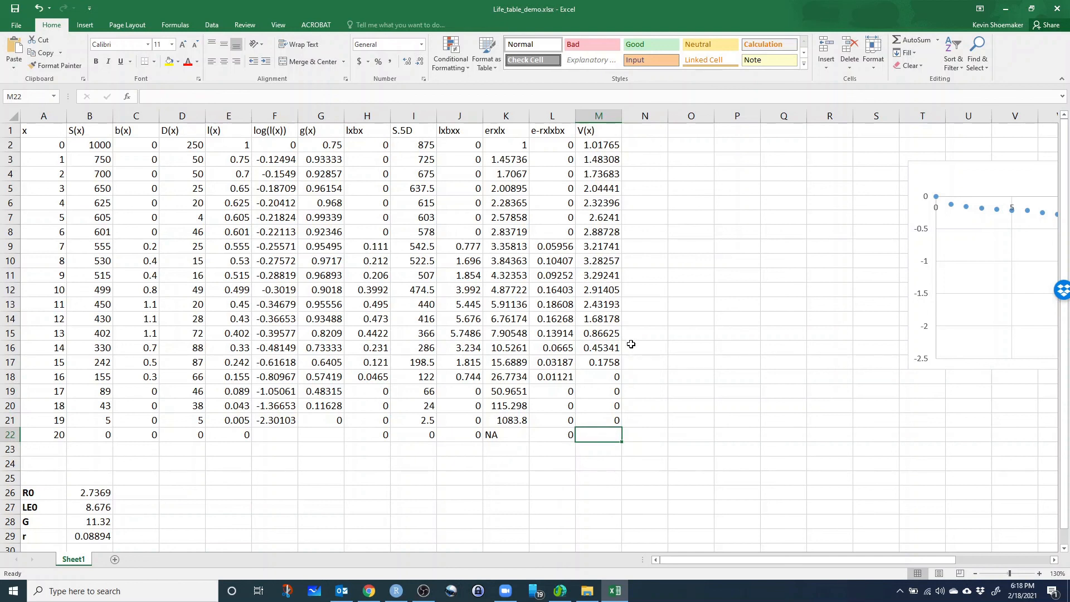
# Compare V(x) for ages 16 to 19 with b(x) for ages 17 to 20, and examine V(x) from age 9 down to age 3.
pyautogui.moveTo(613, 379); pyautogui.dragTo(620, 423)
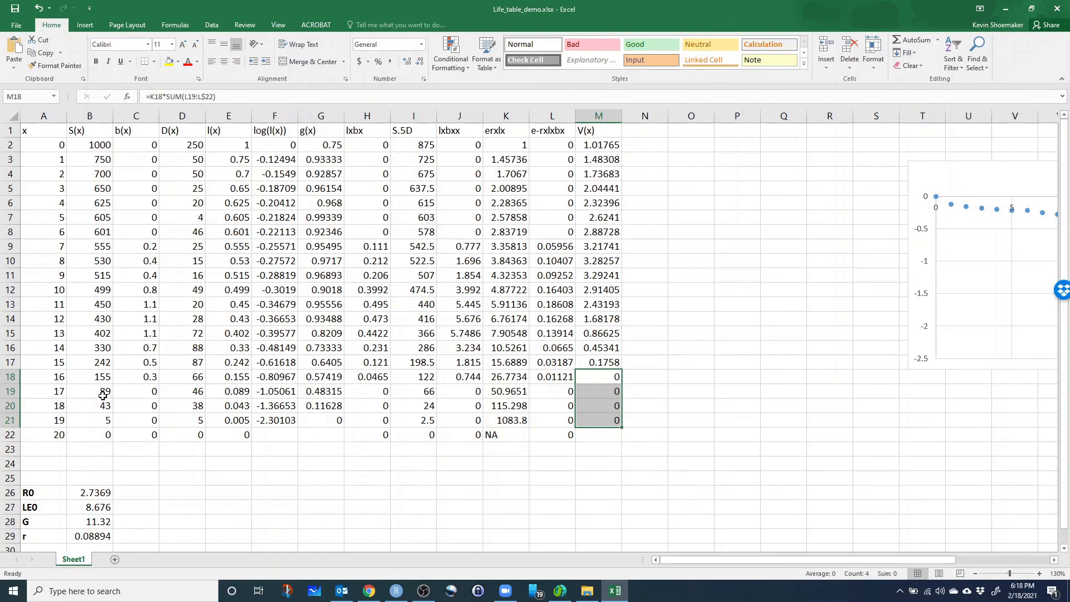
pyautogui.moveTo(147, 392); pyautogui.dragTo(146, 435)
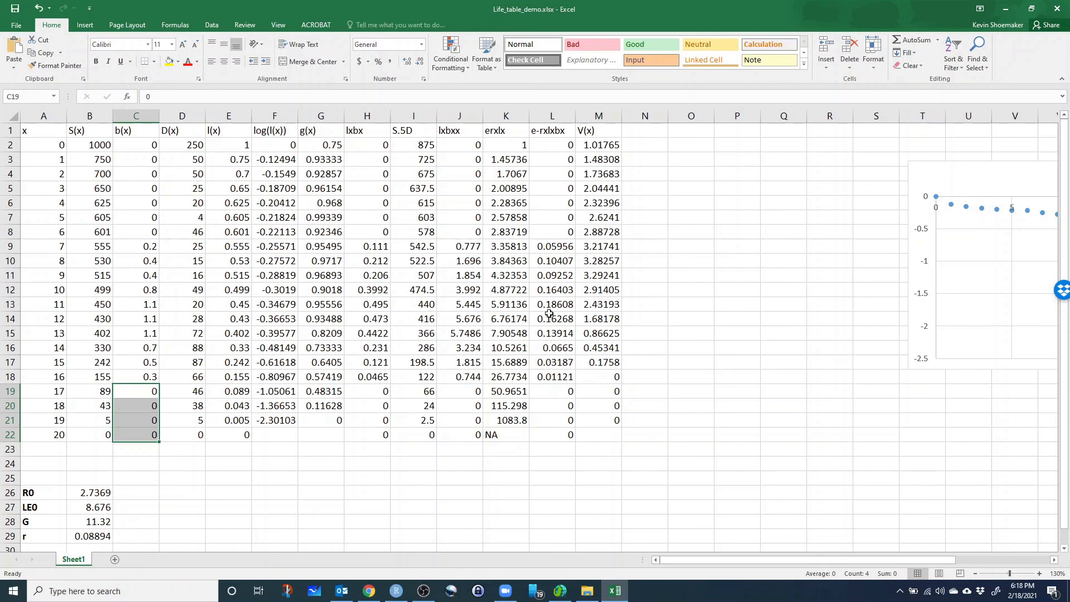
pyautogui.click(597, 276)
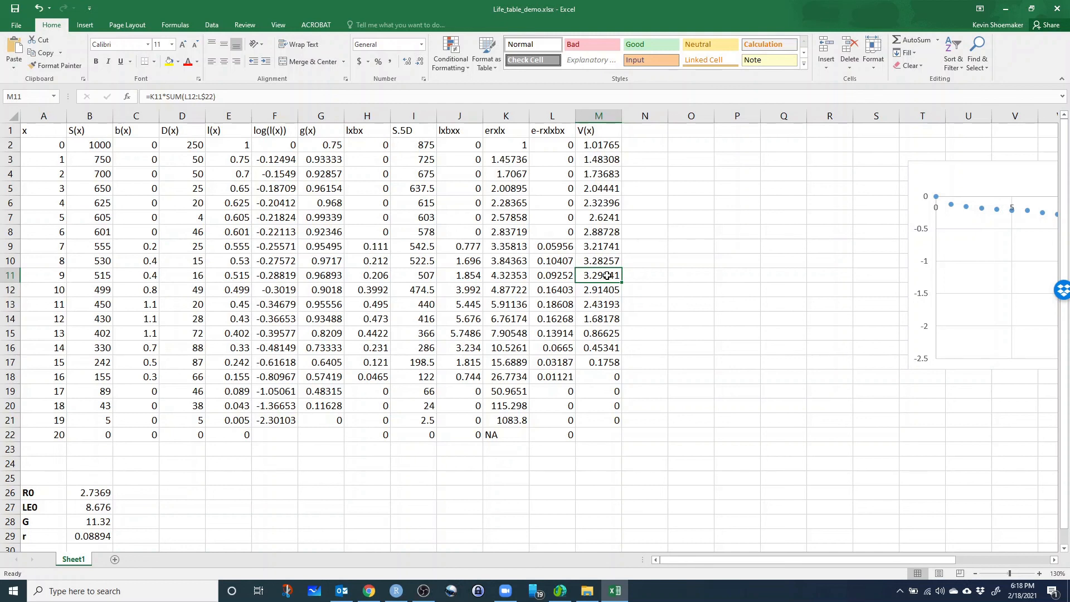
pyautogui.press('Up')
pyautogui.press('Up')
pyautogui.press('Up')
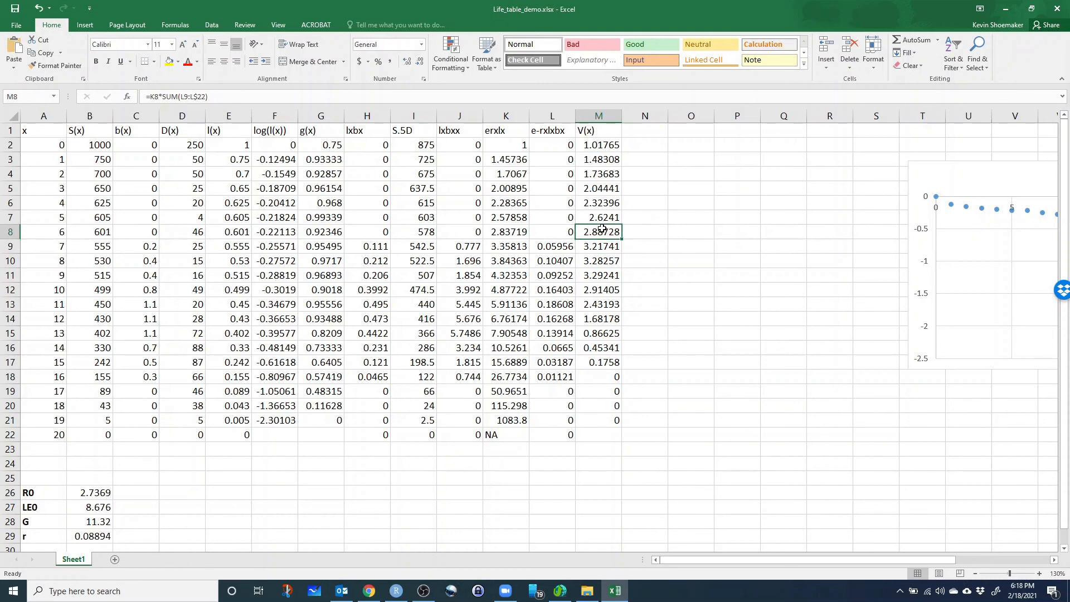
pyautogui.click(603, 190)
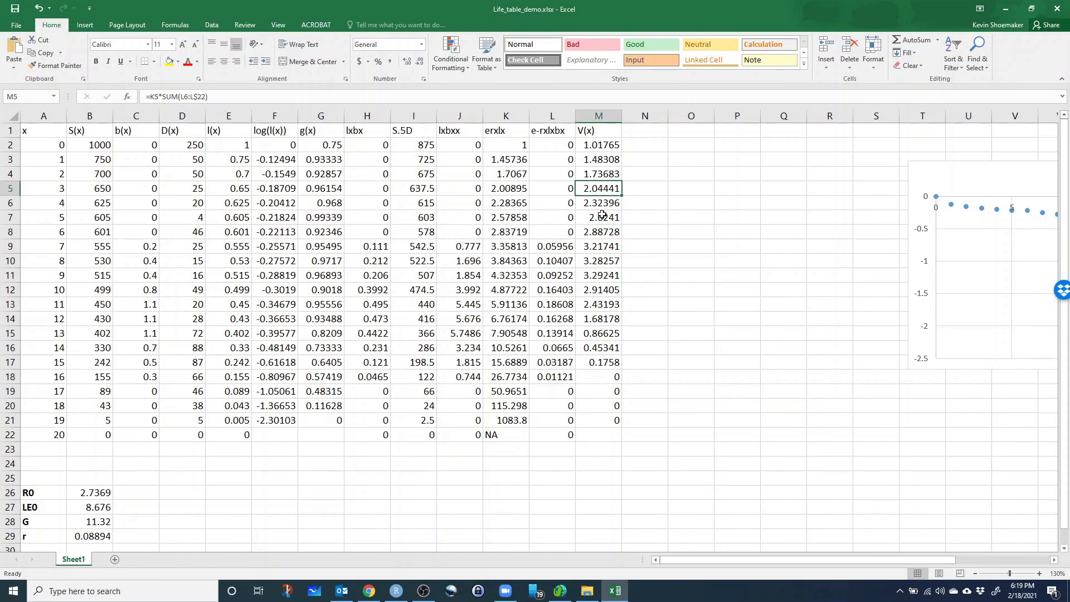